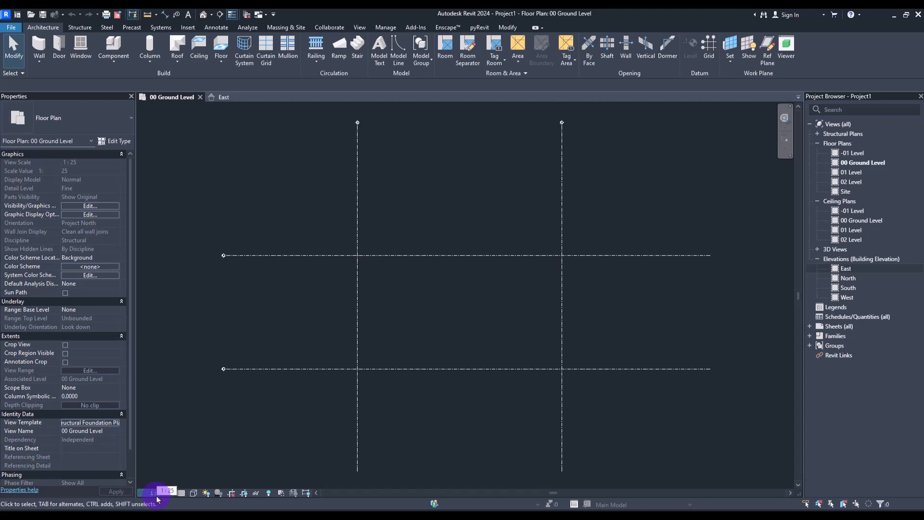
click(180, 494)
click(195, 494)
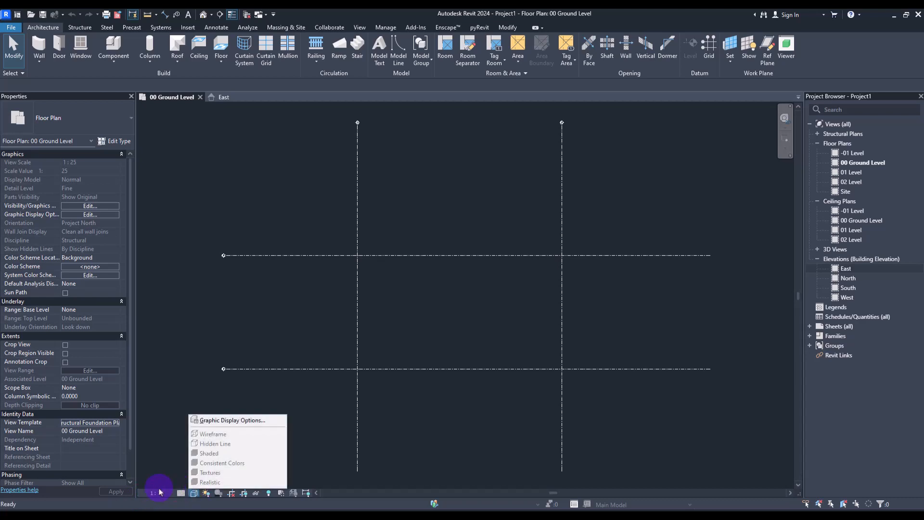
click(159, 493)
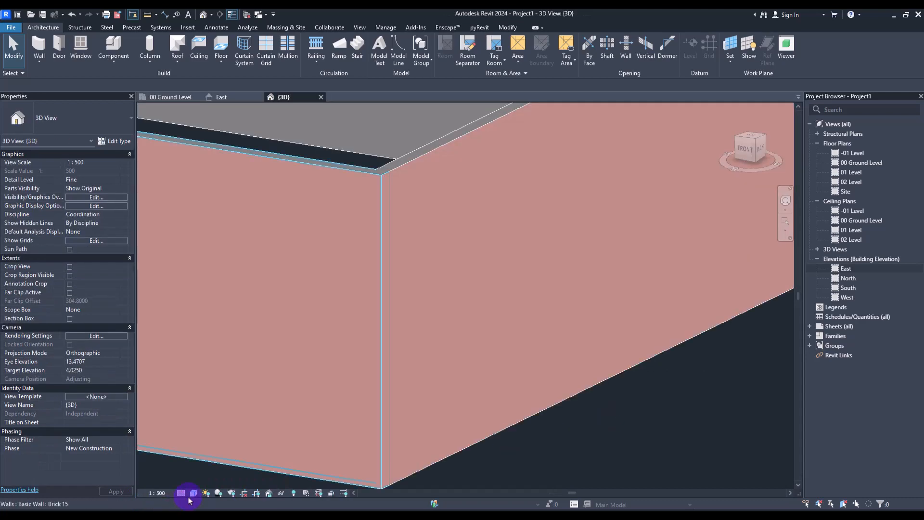
- Set the 3D view's visual style to Realistic and bring the long brick wall into view
click(194, 493)
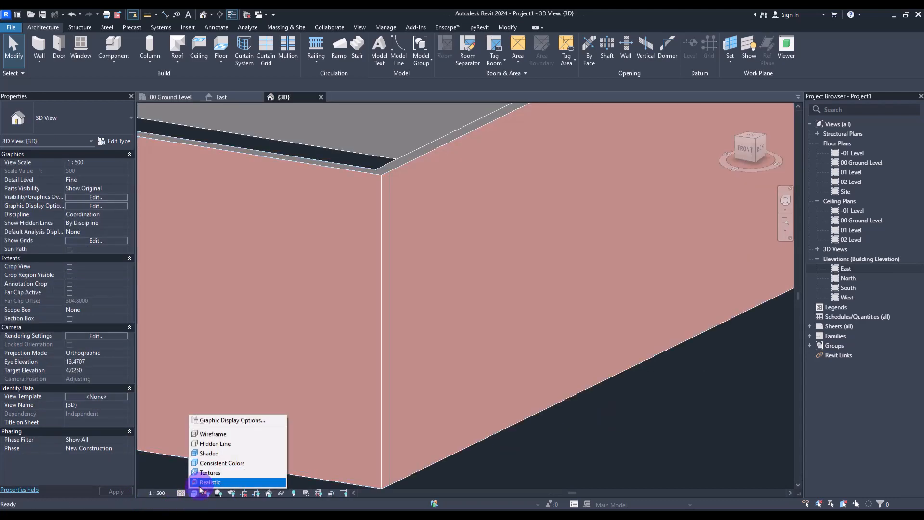
click(202, 486)
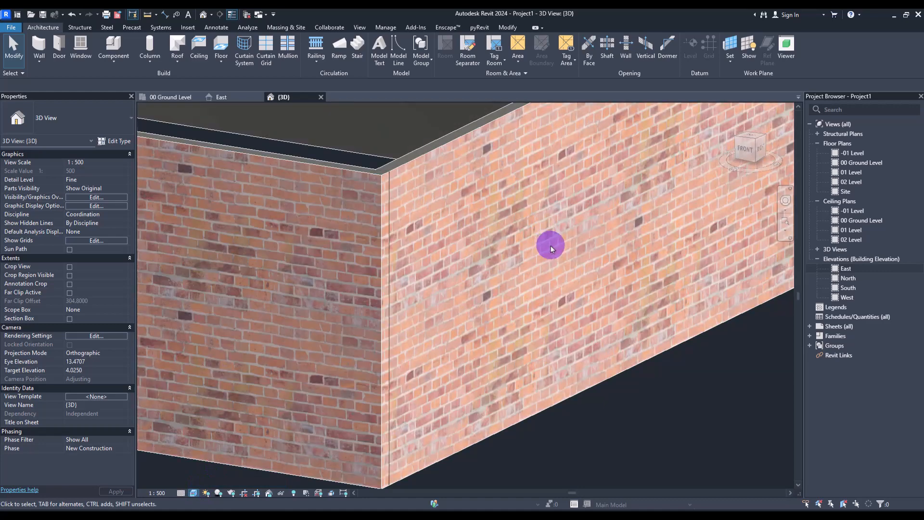
shift+middle_drag(550, 243, 348, 188)
- Open the project's materials for viewing
click(386, 28)
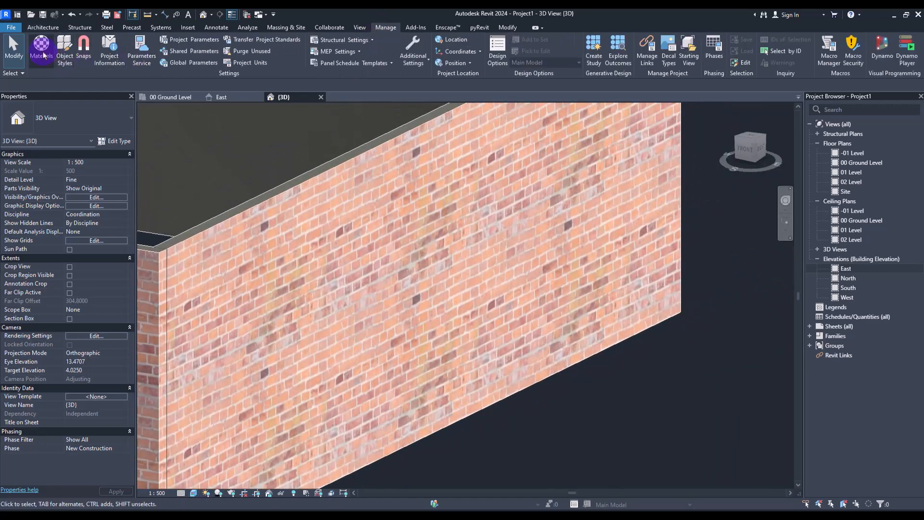
click(41, 48)
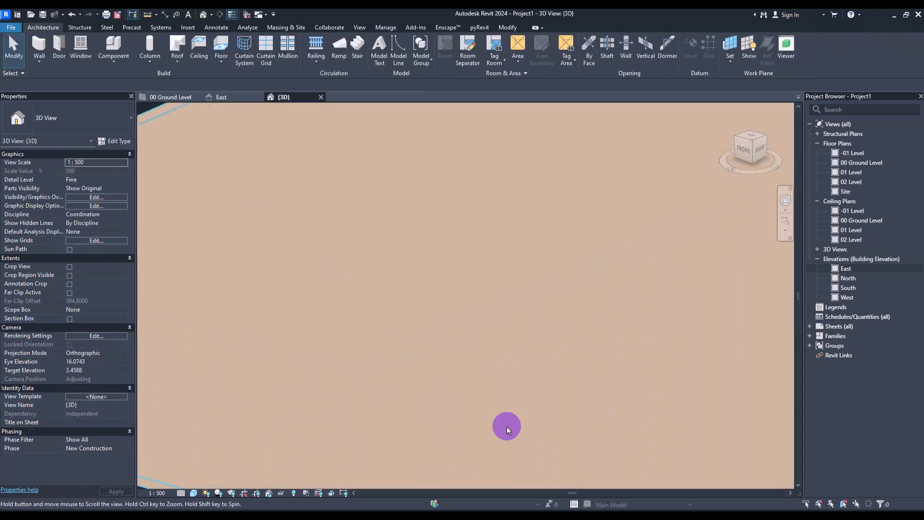
- Place a Door Family door in the long wall near the building's front corner
shift+middle_drag(506, 427, 470, 470)
click(59, 48)
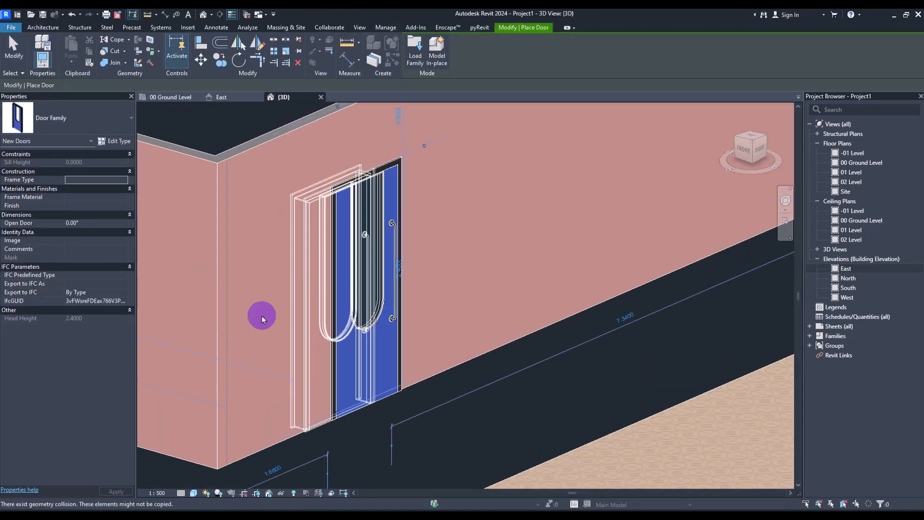
click(262, 319)
- Place a two-pane window in the long wall beside the blue door and end the placement
click(43, 28)
click(76, 41)
shift+middle_drag(557, 156, 461, 169)
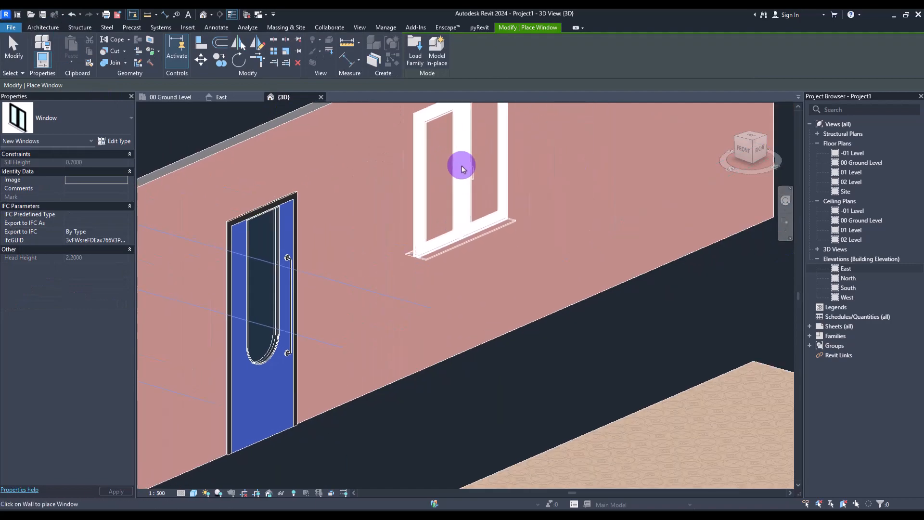
click(462, 168)
key(Escape)
key(Escape)
middle_drag(464, 254, 416, 326)
- Start placing a component in the 3D view
click(115, 58)
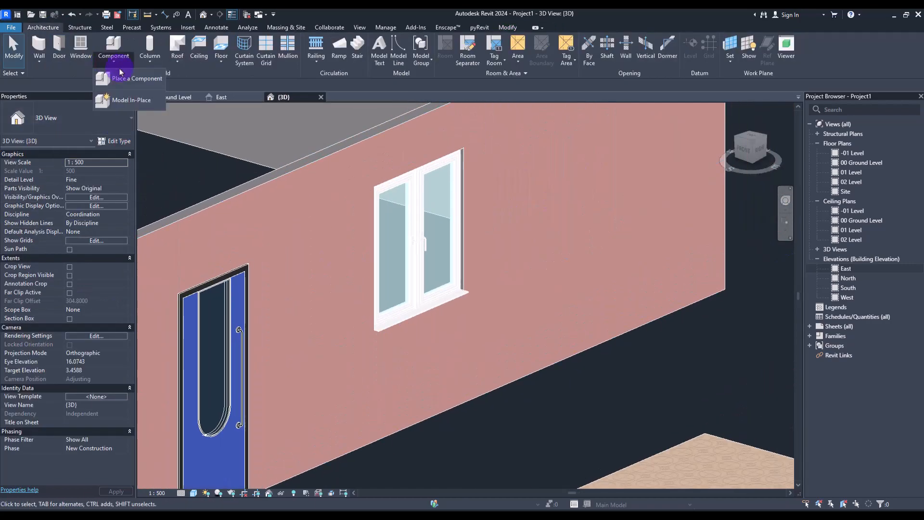
click(126, 78)
middle_drag(507, 252, 442, 216)
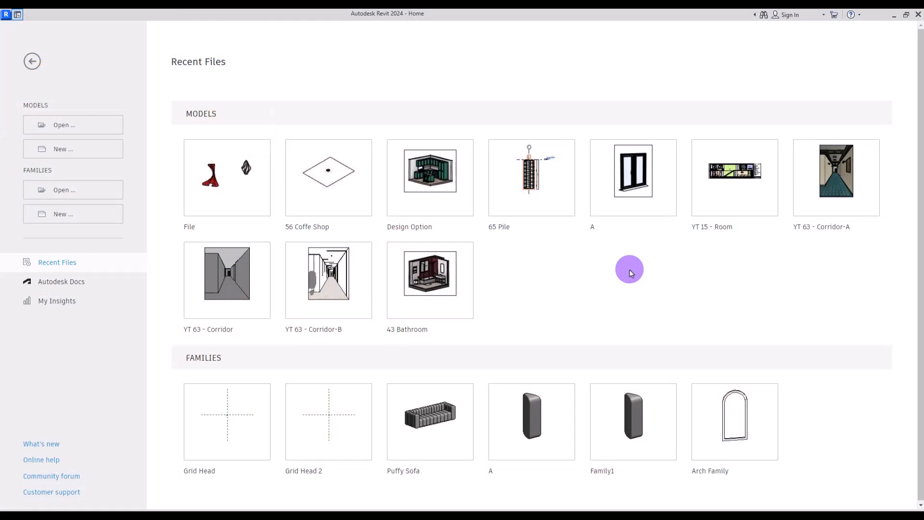
- Start a new model from the home screen and examine the template files offered for it
click(94, 152)
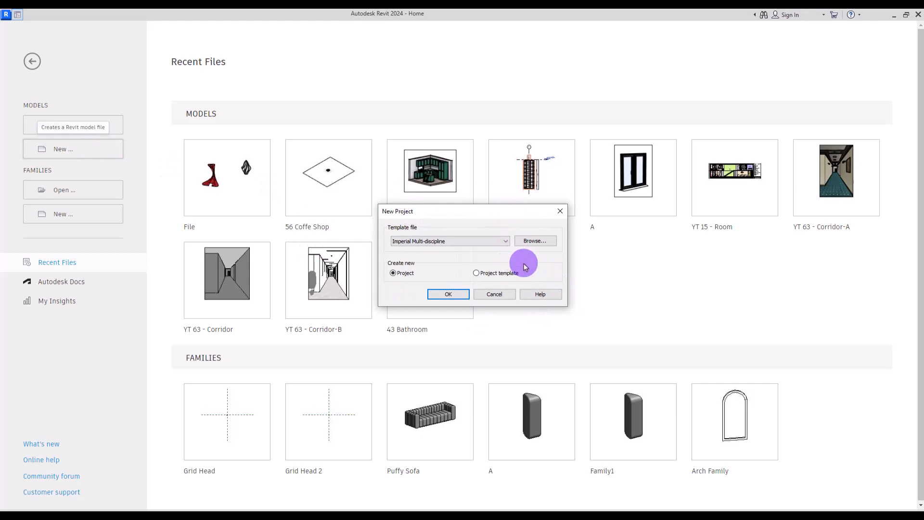
click(450, 241)
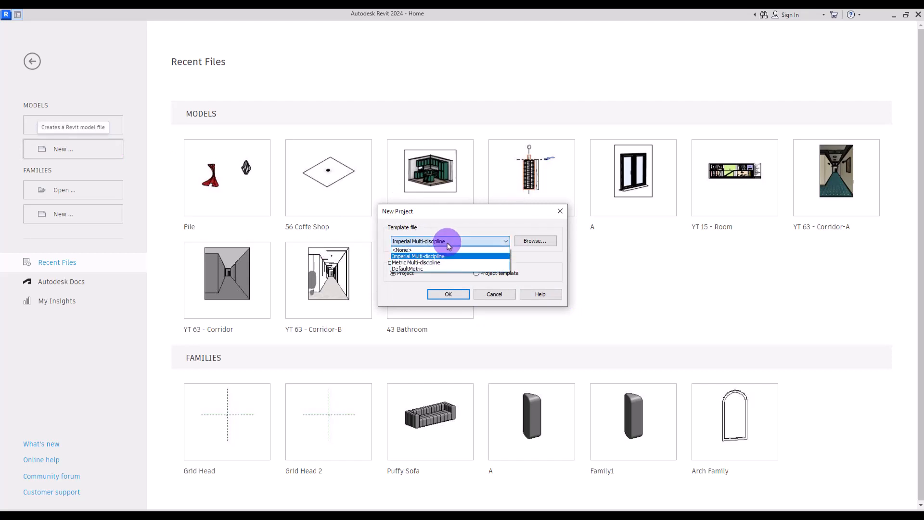
click(435, 242)
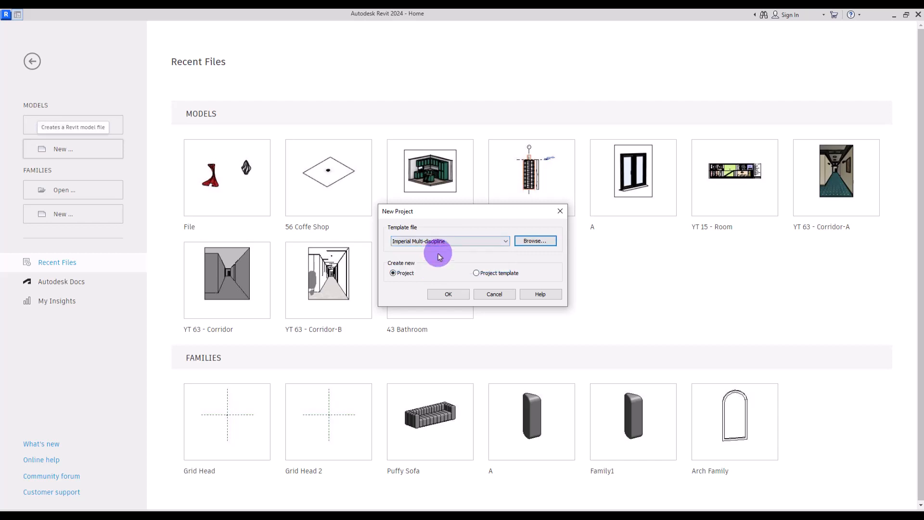
click(466, 242)
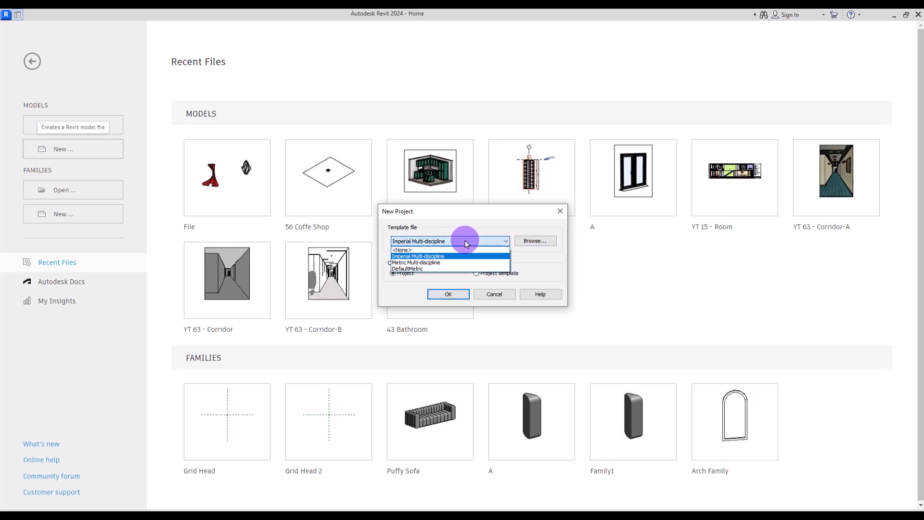
- Browse the English-Imperial template folder as a list, preview Default-Multi-discipline.rte, and leave without choosing another template
click(534, 244)
click(534, 240)
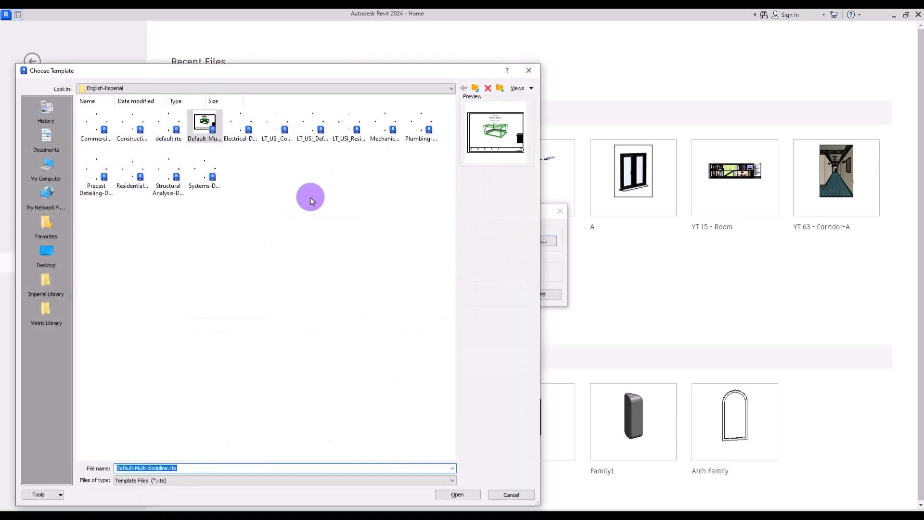
click(528, 89)
click(534, 102)
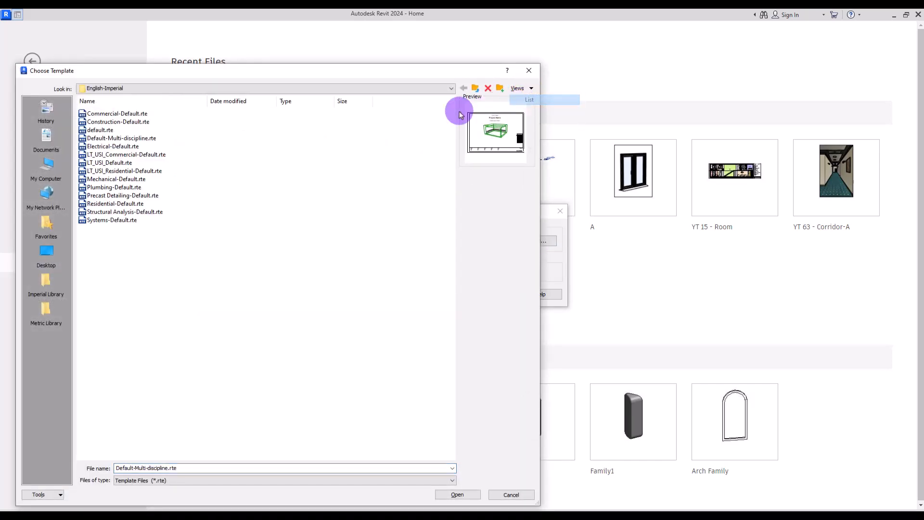
click(134, 139)
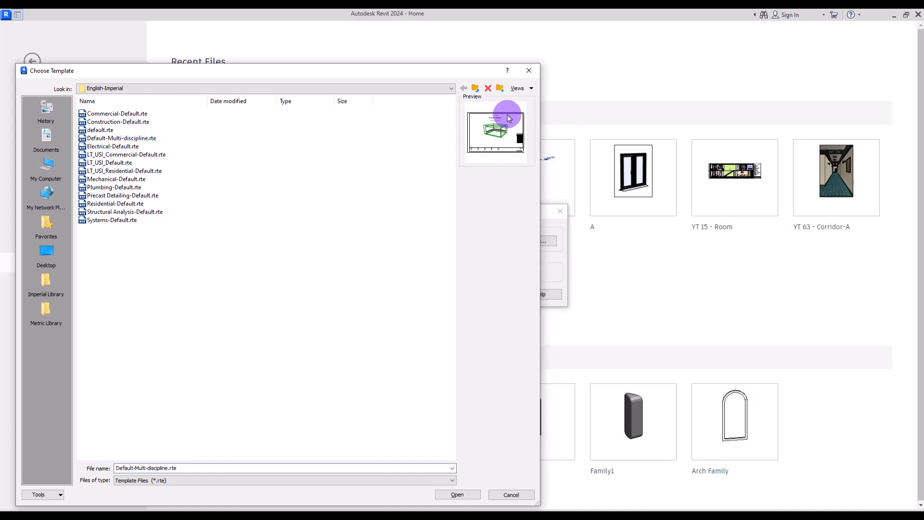
click(530, 72)
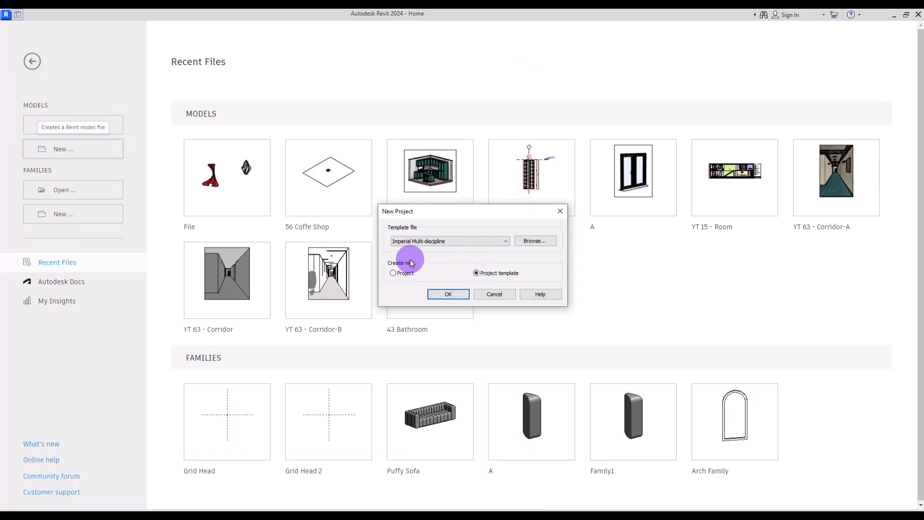
- Create a new project template based on the DefaultMetric template file
click(470, 241)
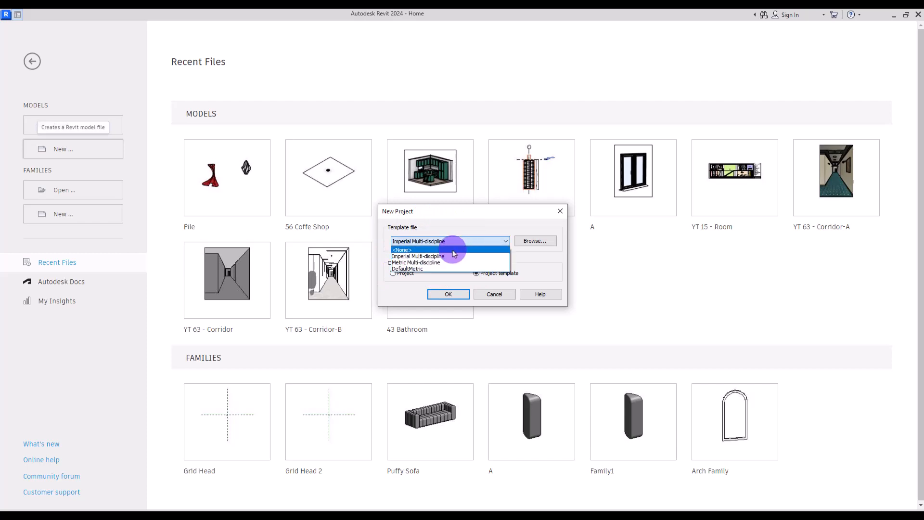
click(403, 250)
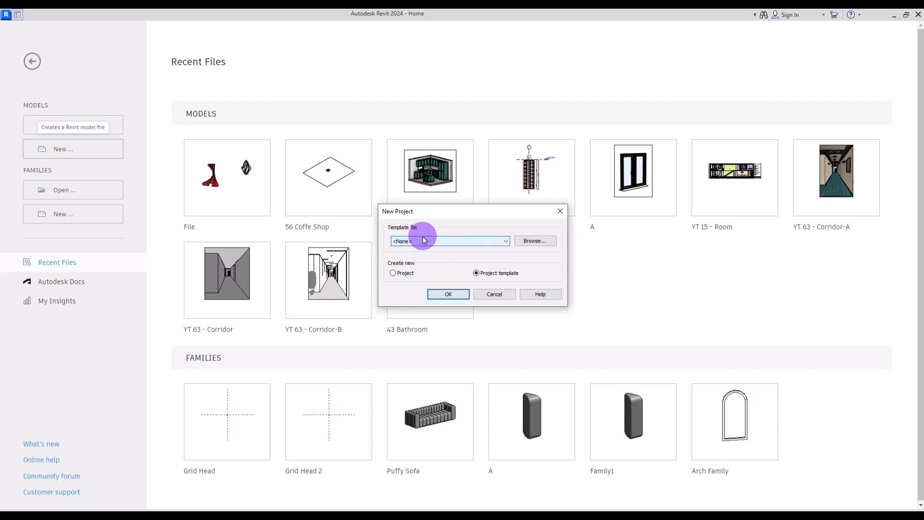
click(441, 242)
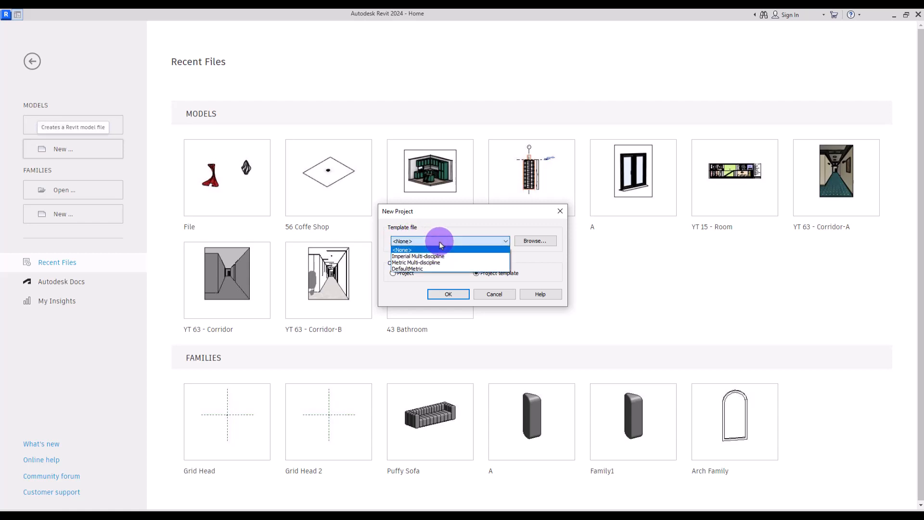
click(429, 268)
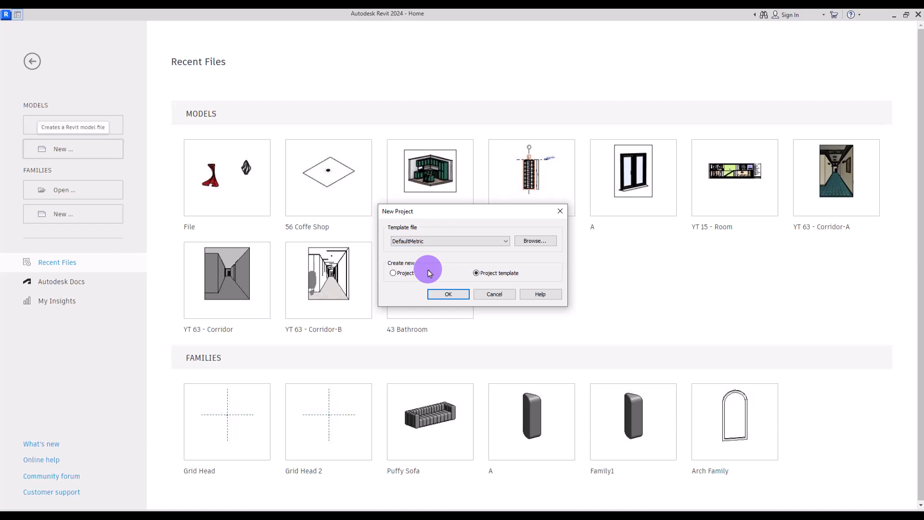
click(447, 294)
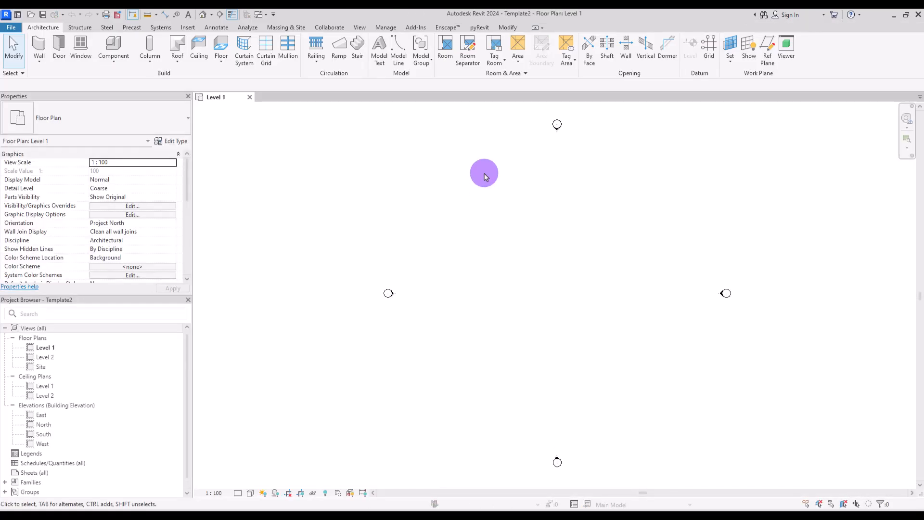
- Set the project's length units to meters with 2 decimal places
key(u)
key(n)
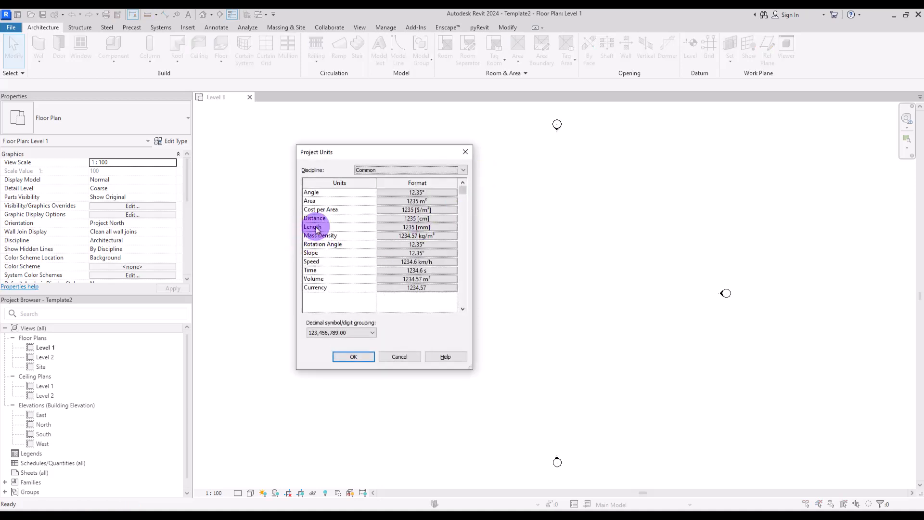
click(398, 227)
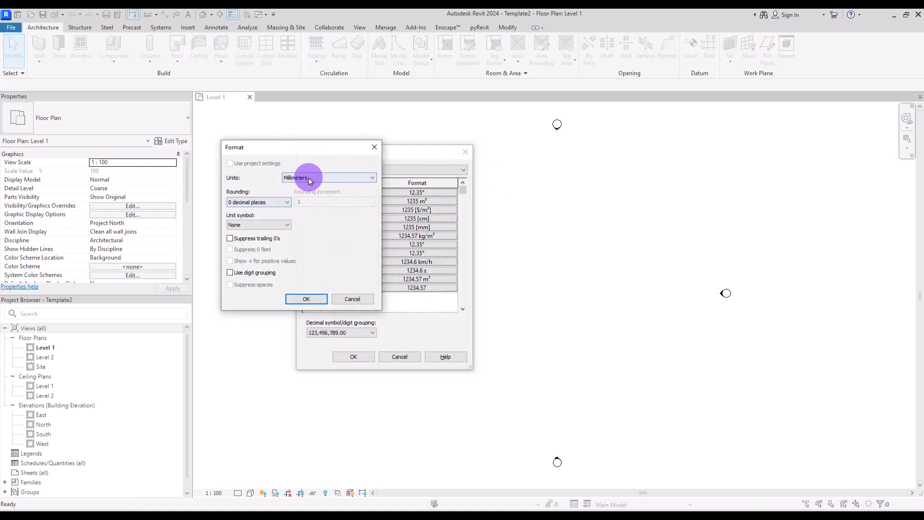
click(308, 178)
click(298, 206)
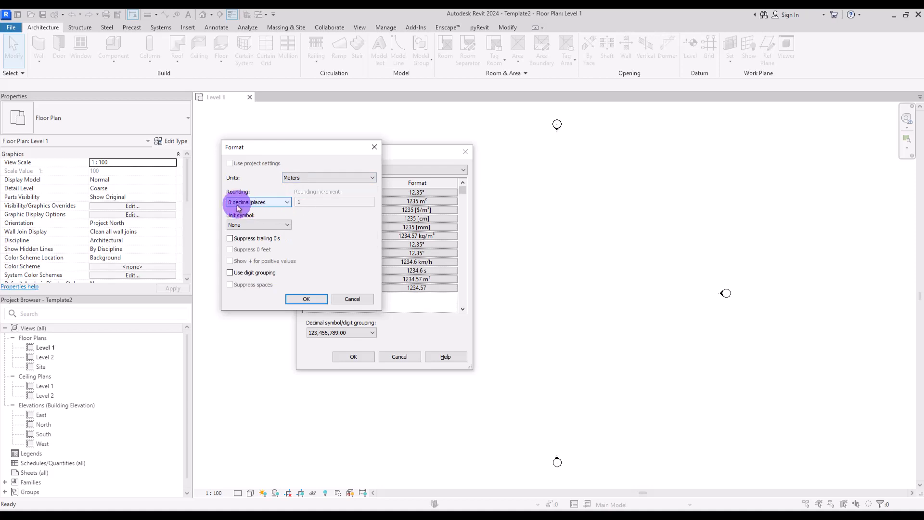
click(246, 197)
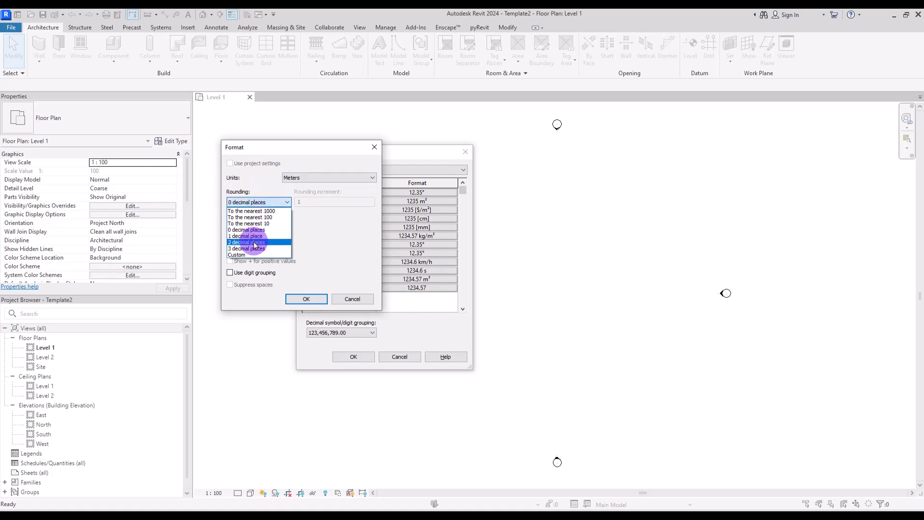
click(248, 241)
click(307, 299)
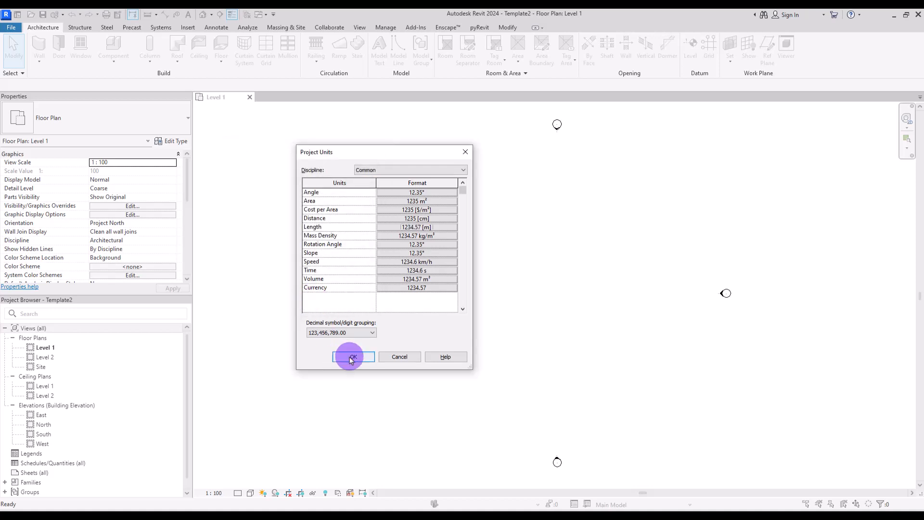
click(353, 357)
- Select all four elevation markers in the Level 1 plan and hide those elements in the view
scroll(472, 221, down, 2)
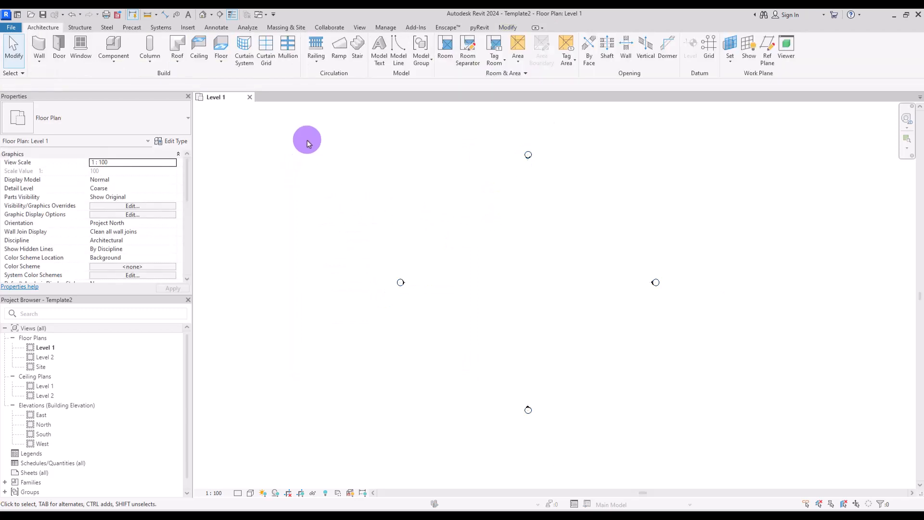
mouse_move(313, 127)
mouse_down()
mouse_move(480, 326)
mouse_move(730, 466)
mouse_move(750, 447)
mouse_up()
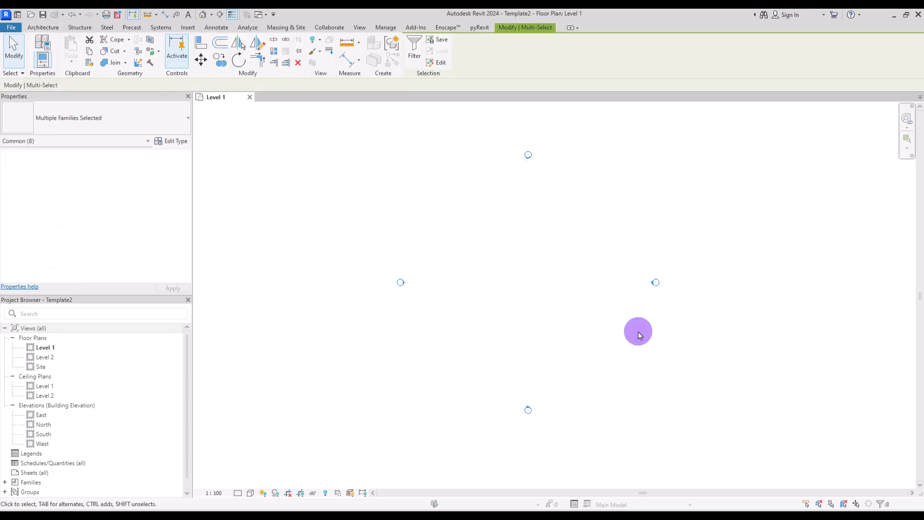
right_click(526, 153)
mouse_move(576, 197)
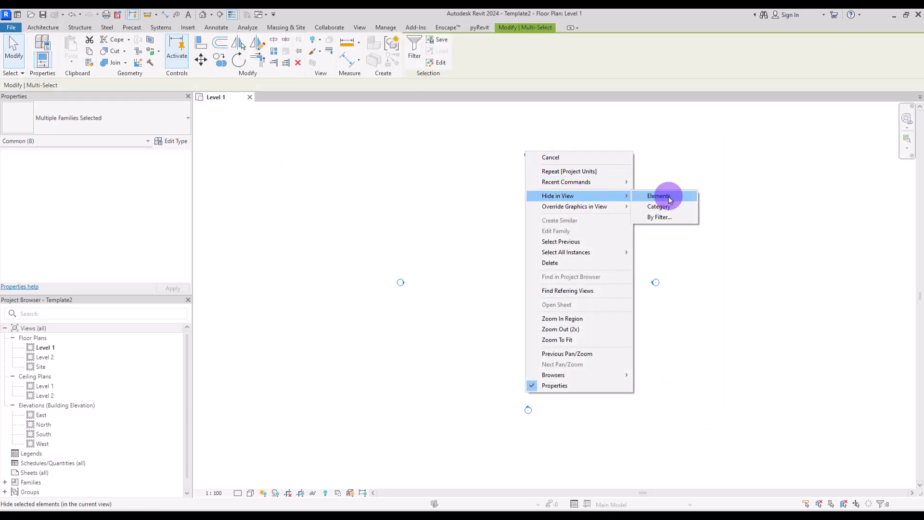
click(664, 195)
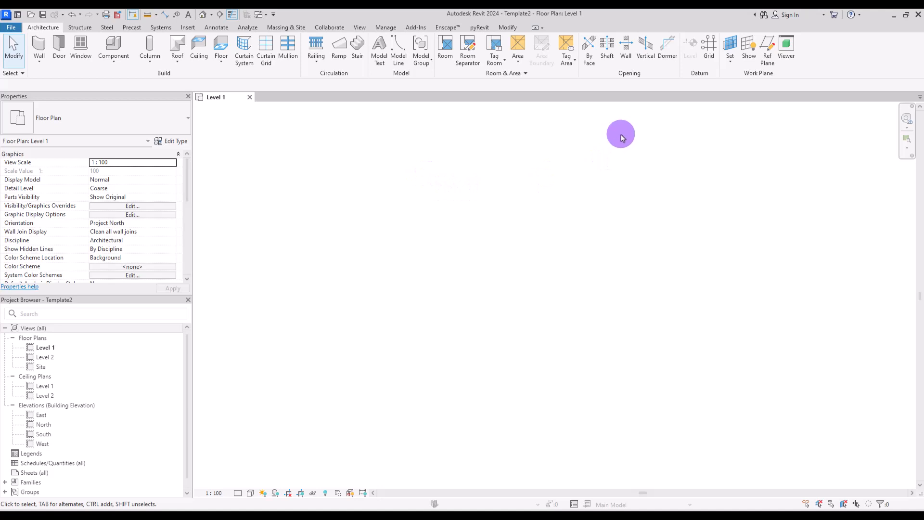
- Draw two parallel horizontal grid lines in the Level 1 plan, with their bubbles at the left ends
click(709, 47)
click(612, 210)
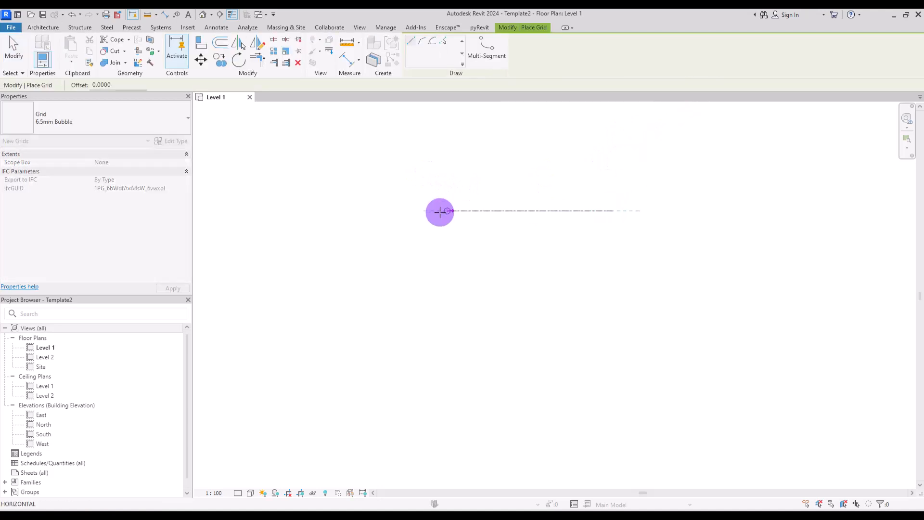
click(394, 211)
click(613, 261)
click(394, 261)
- Draw two vertical grid lines crossing both horizontal ones, with bubbles at their upper ends, and finish the Grid command
click(455, 307)
click(455, 149)
click(547, 306)
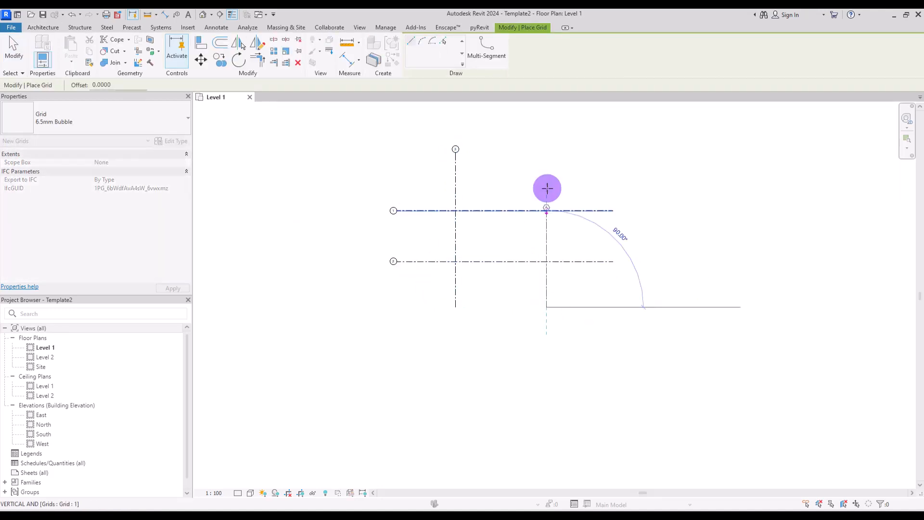
click(546, 149)
key(Escape)
key(Escape)
scroll(492, 153, up, 3)
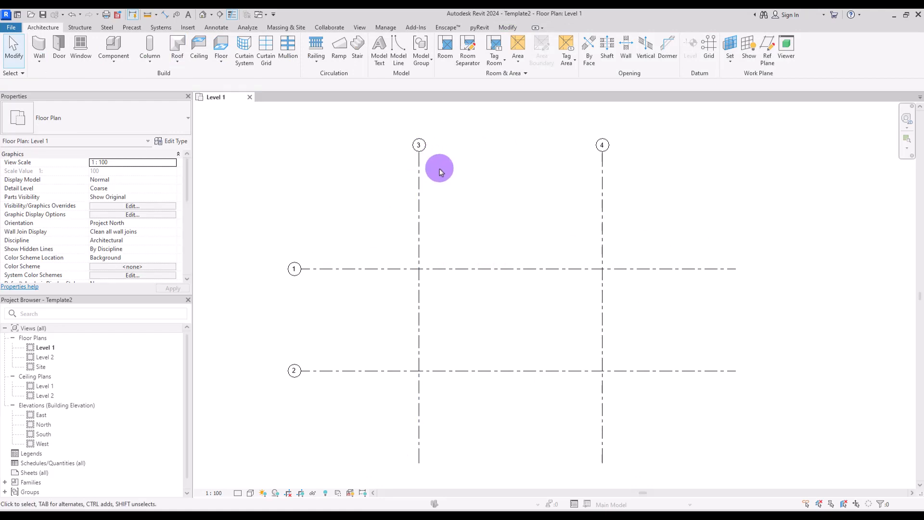
- Load the Grid Head.rfa family from the SH22 folder into the project
click(187, 28)
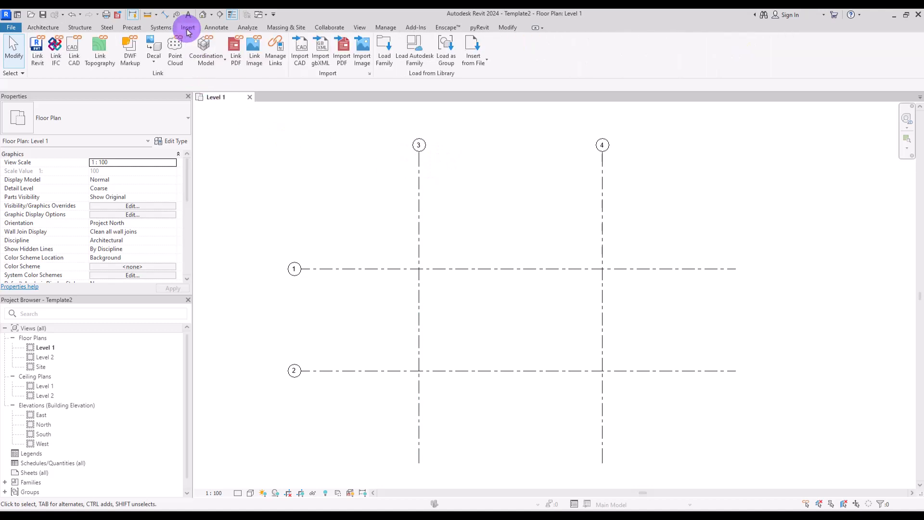
click(384, 48)
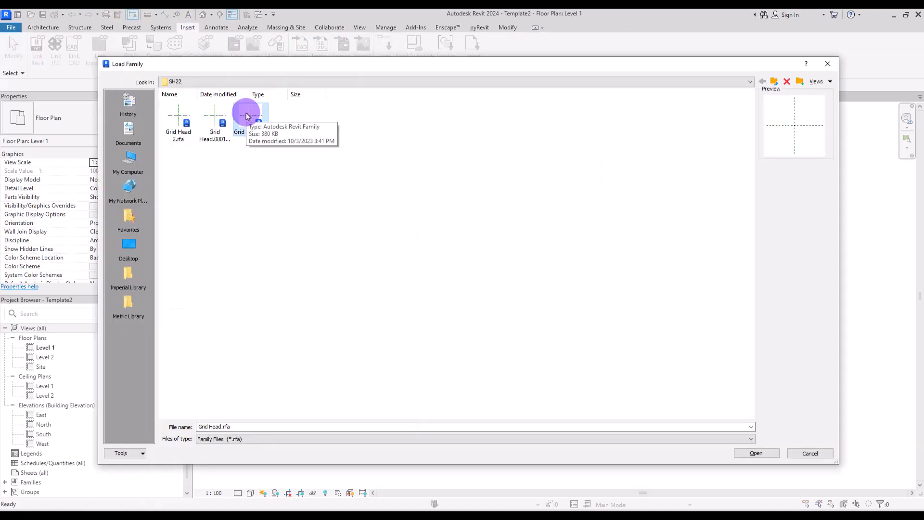
double_click(255, 114)
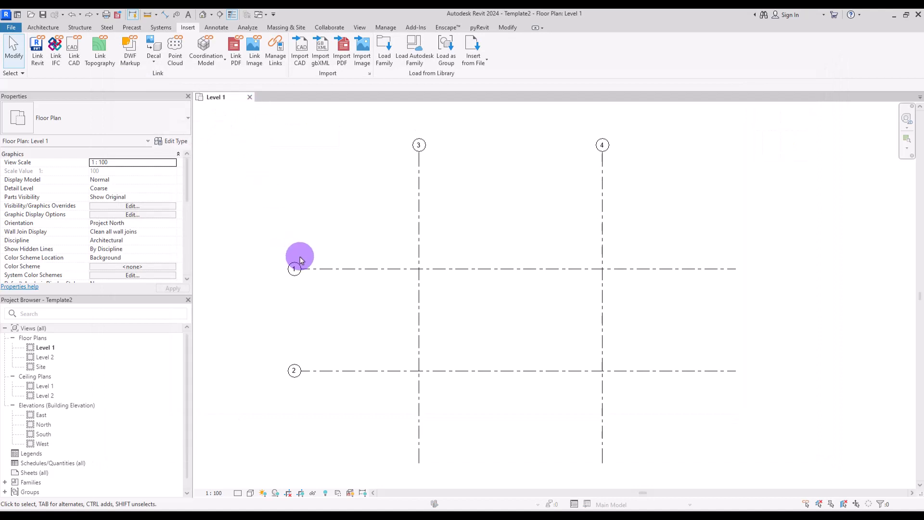
- Change the symbol of the 6.5mm Bubble grid type to Grid Head, using vertical grid 3
click(420, 204)
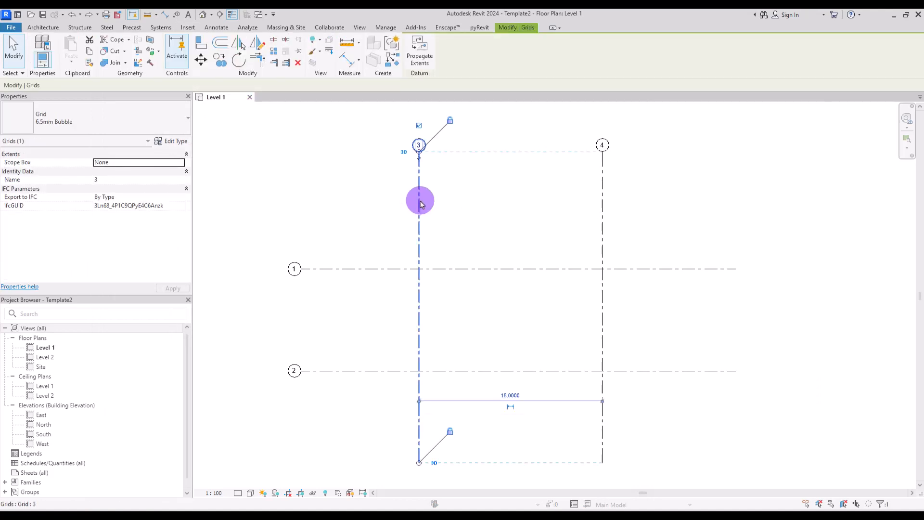
click(176, 141)
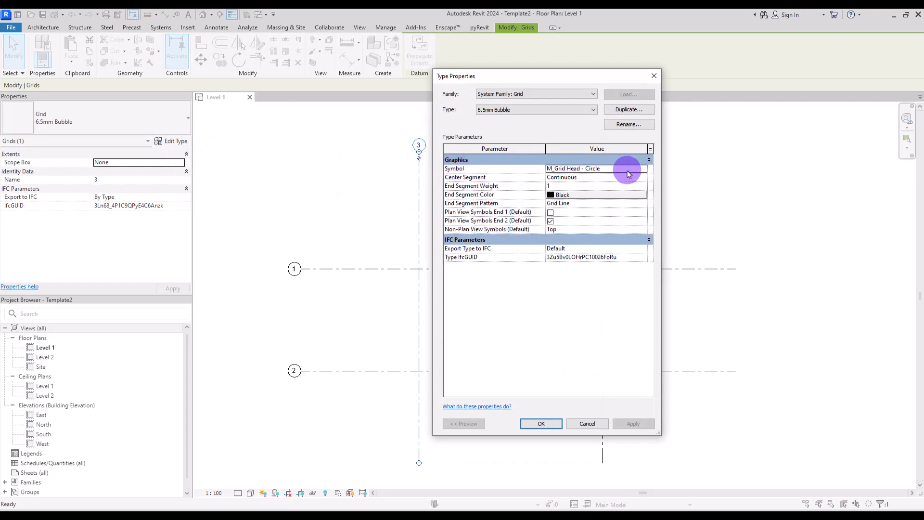
click(643, 169)
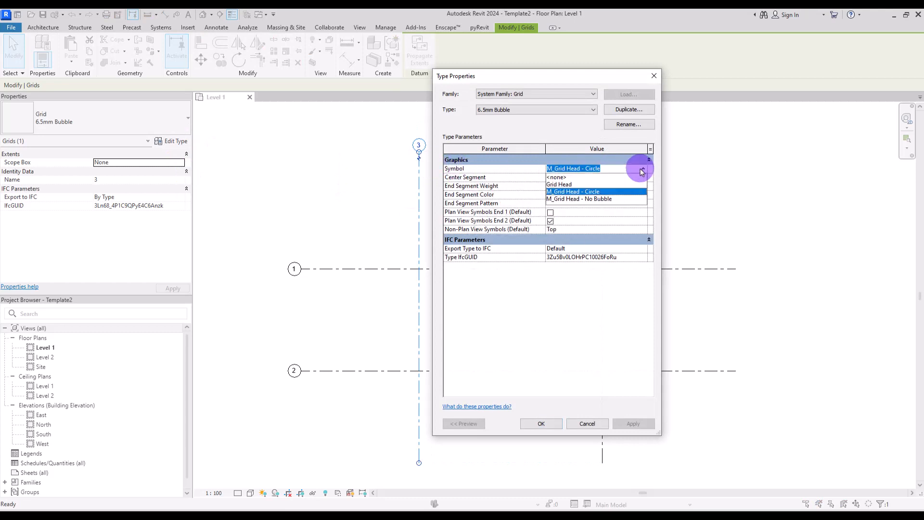
click(559, 184)
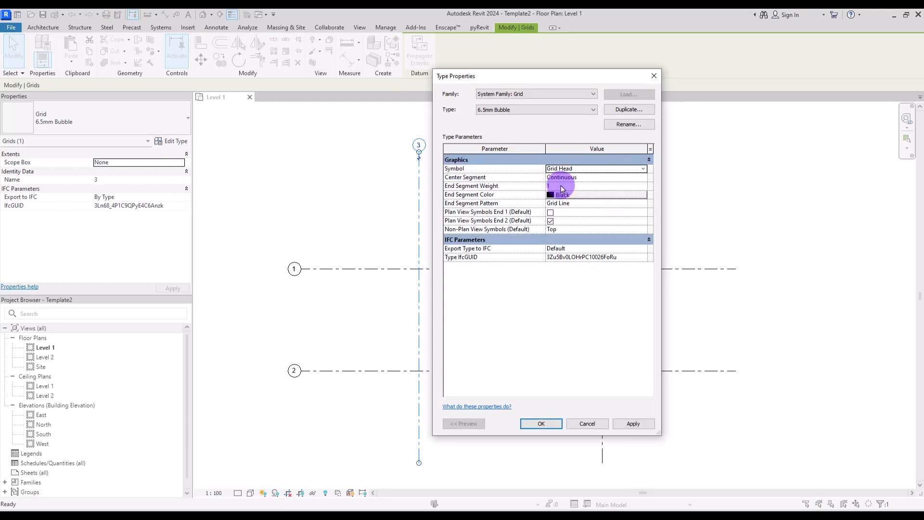
click(539, 424)
- Rename the two vertical grids in the Level 1 plan, changing 3 to A and 4 to B
scroll(361, 272, up, 4)
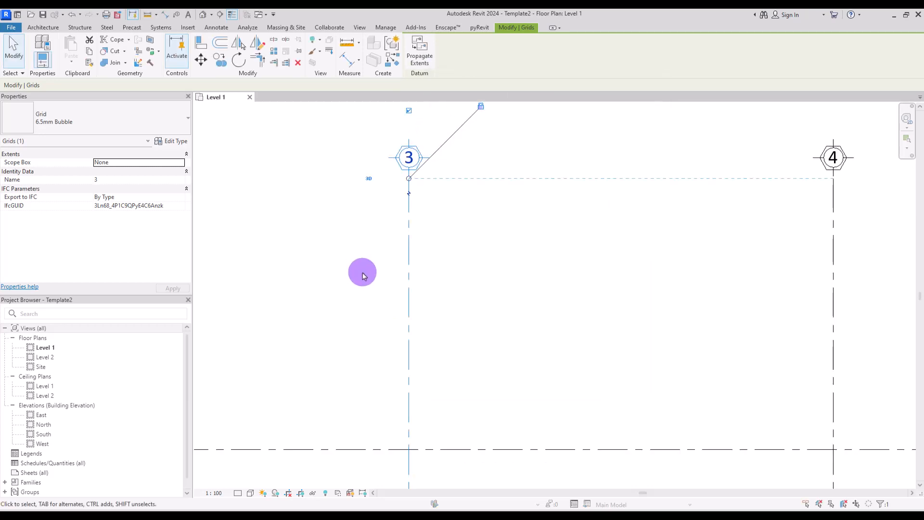
middle_drag(361, 272, 375, 336)
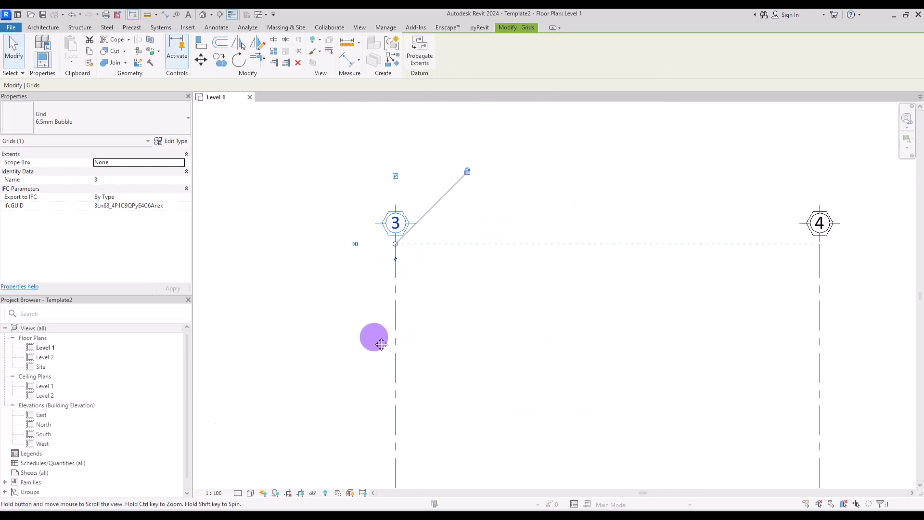
click(444, 208)
scroll(446, 205, up, 2)
double_click(353, 237)
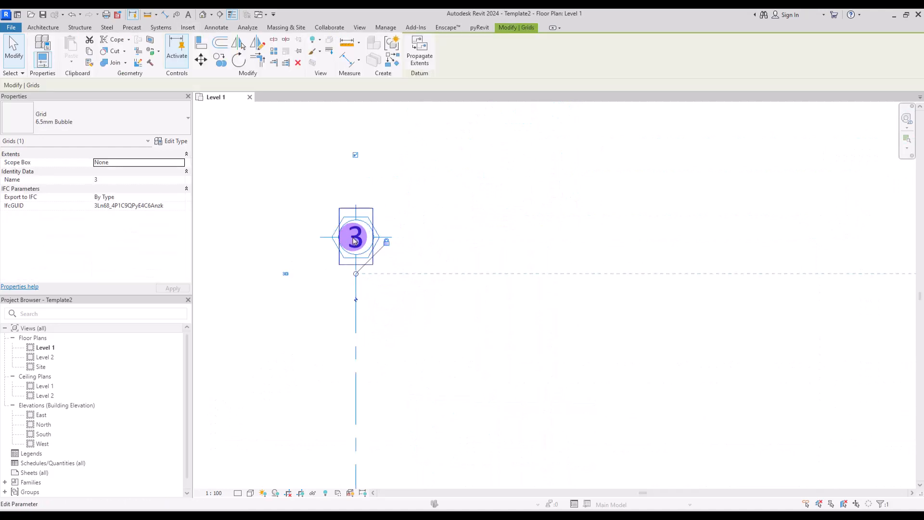
key(Return)
middle_drag(784, 249, 583, 249)
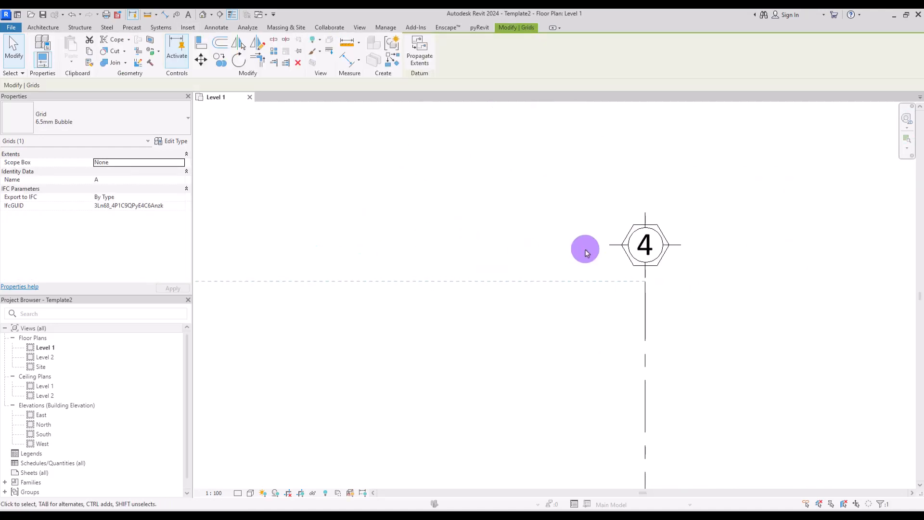
double_click(648, 238)
text(B)
key(Return)
key(Escape)
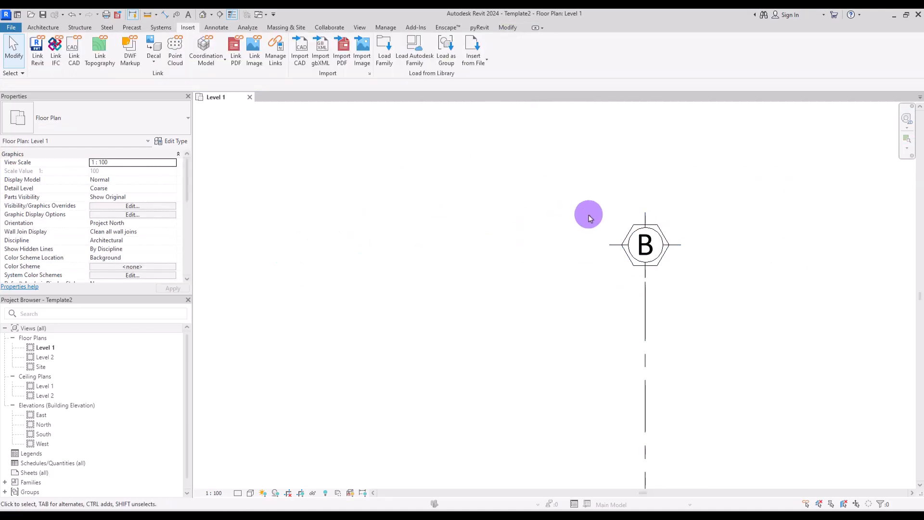
scroll(599, 202, down, 2)
middle_drag(440, 293, 607, 186)
scroll(330, 354, down, 2)
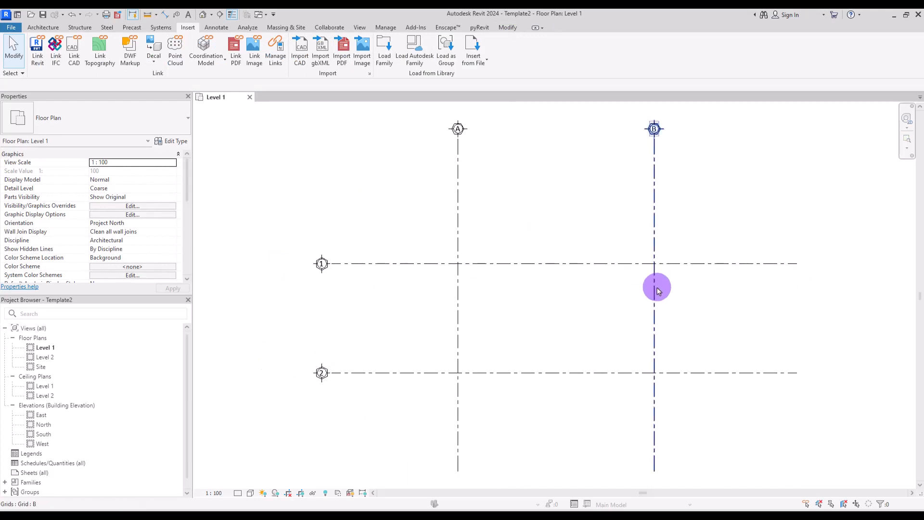
- Open the East elevation view and set the elevation of Level 2 to 3.20 m
click(43, 415)
double_click(42, 415)
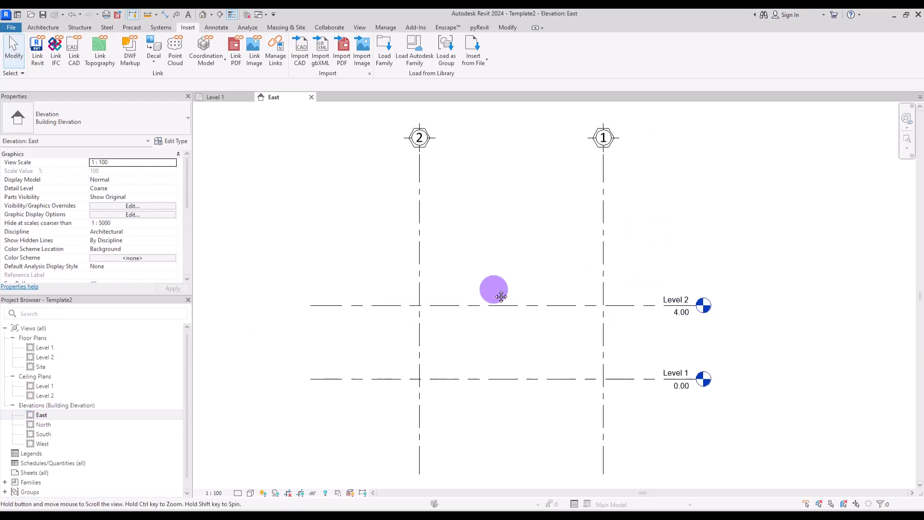
scroll(465, 292, down, 1)
click(499, 304)
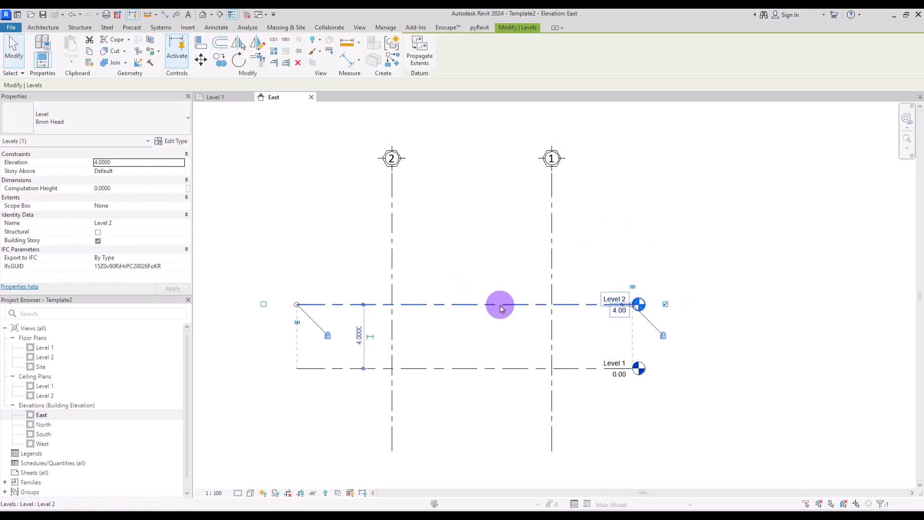
click(620, 312)
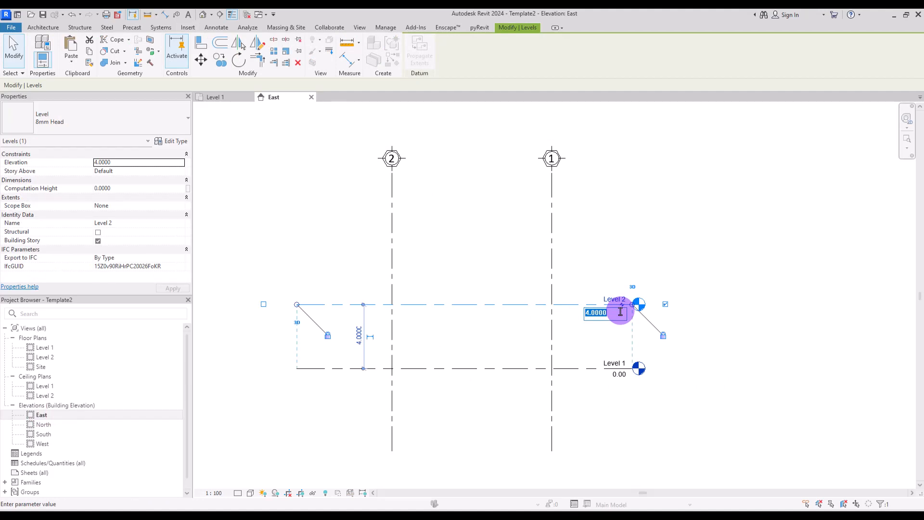
key(Return)
click(614, 247)
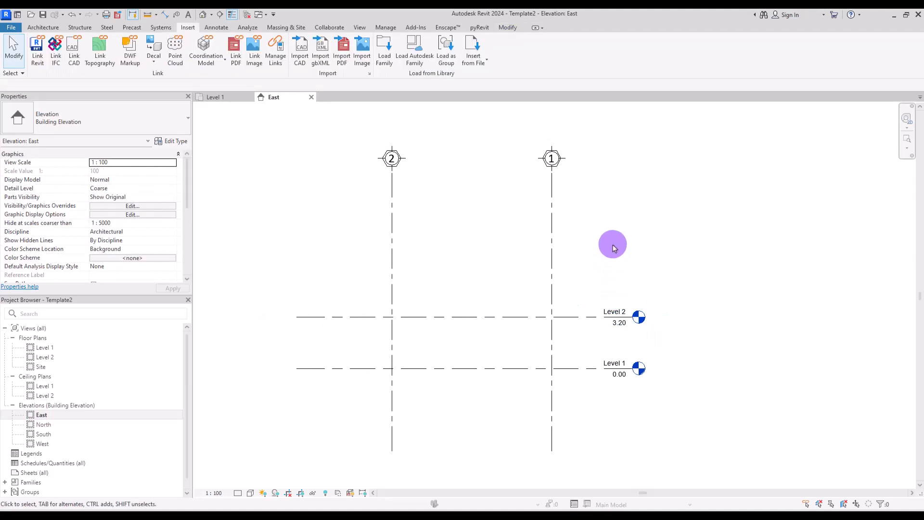
- Load the Level Head 02 family from the 08 Level Head folder and assign it as the symbol of the 8mm Head level type
click(384, 48)
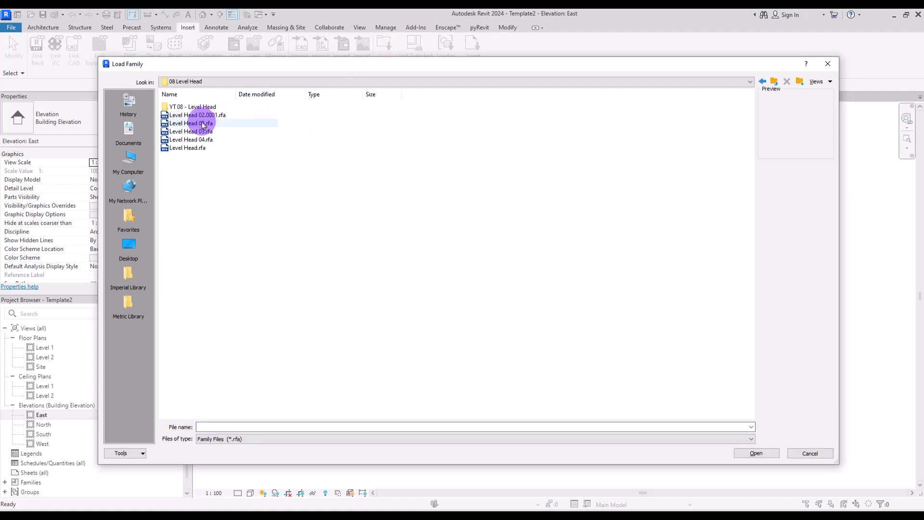
double_click(203, 123)
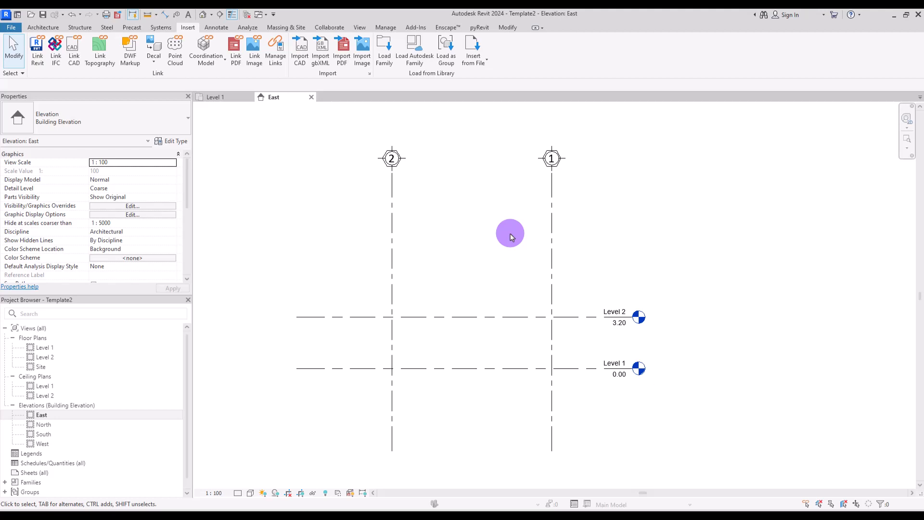
click(464, 317)
click(176, 142)
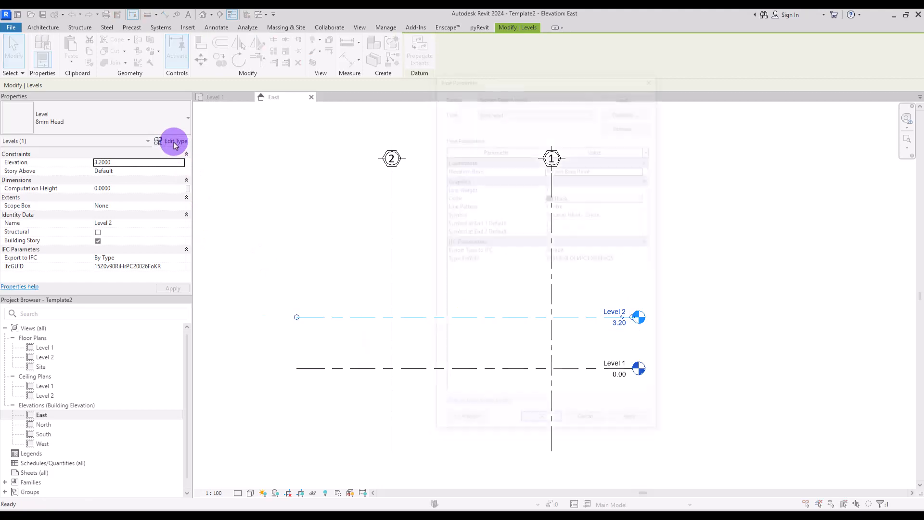
click(642, 213)
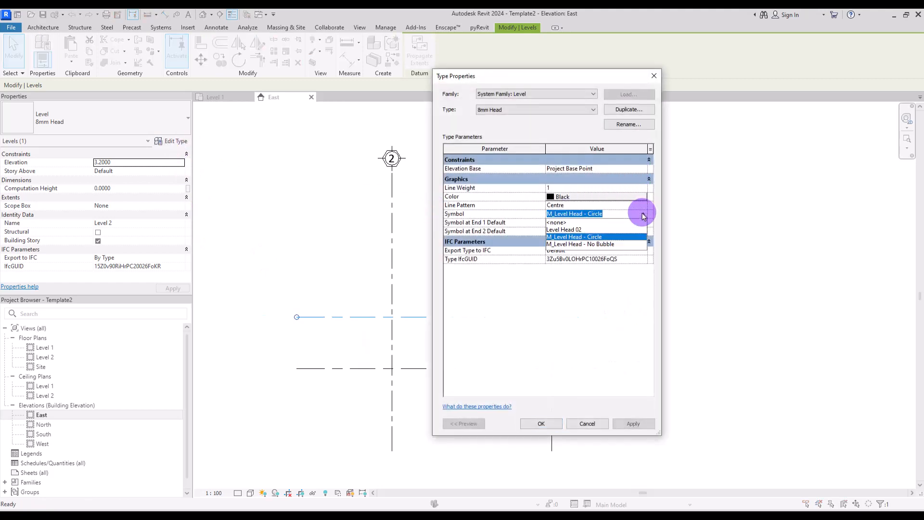
click(584, 230)
click(540, 424)
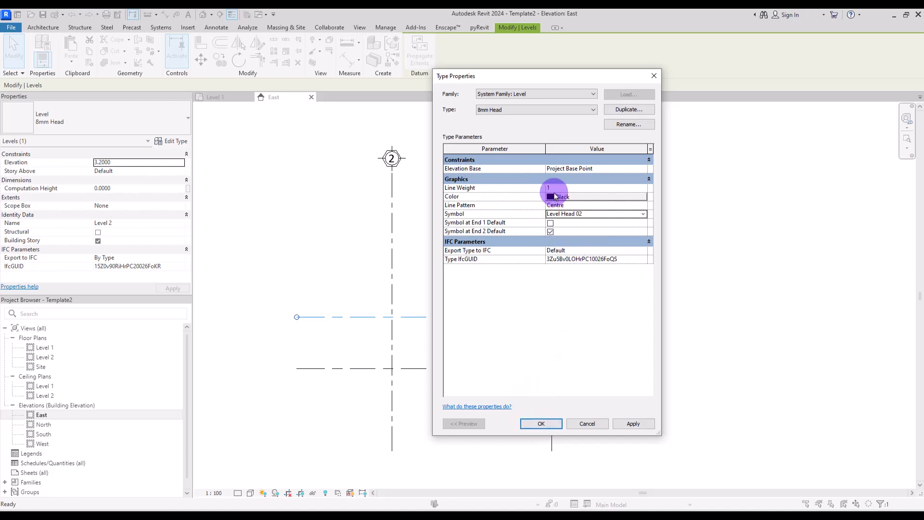
click(541, 423)
click(447, 248)
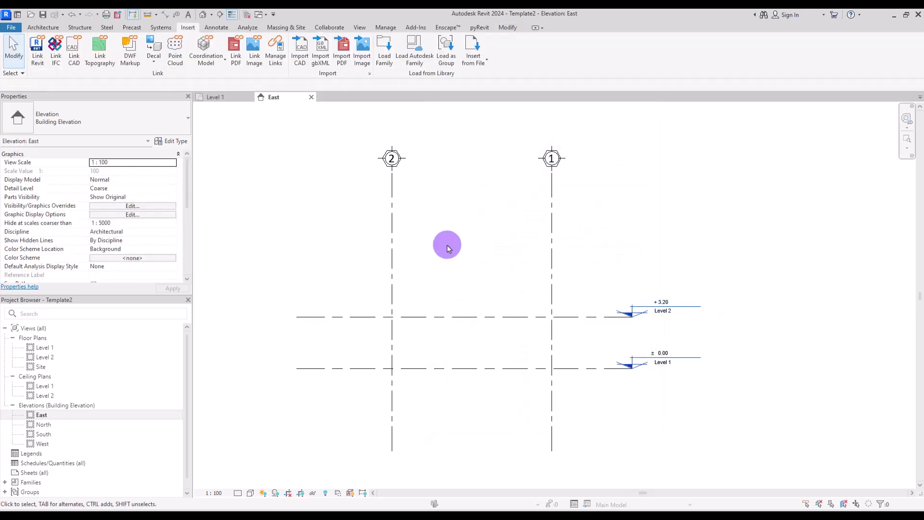
- Add two levels by picking existing lines with a 3.2 m offset, one above Level 2 and one below Level 1
click(29, 29)
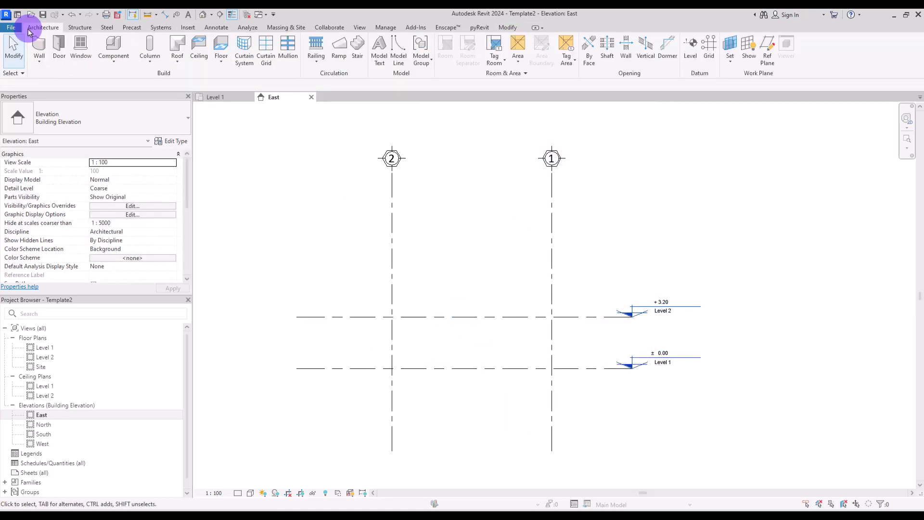
click(690, 46)
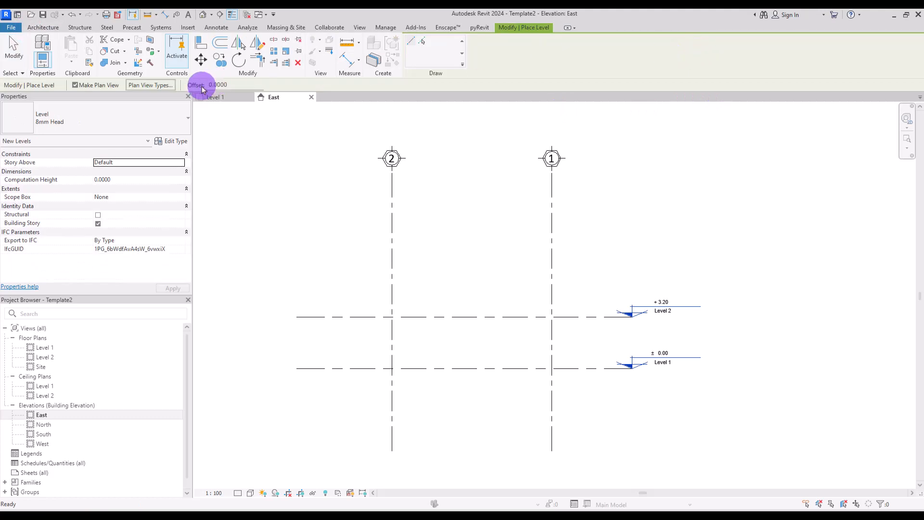
drag(241, 85, 199, 87)
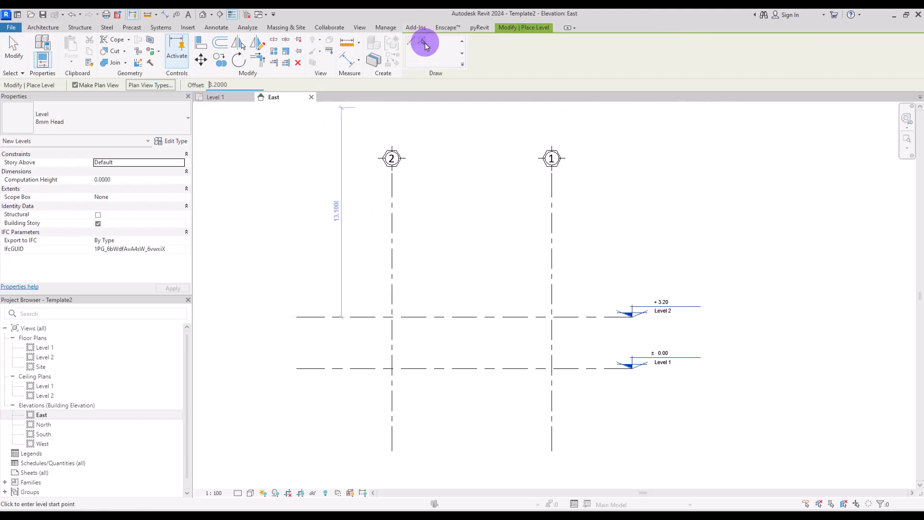
click(423, 42)
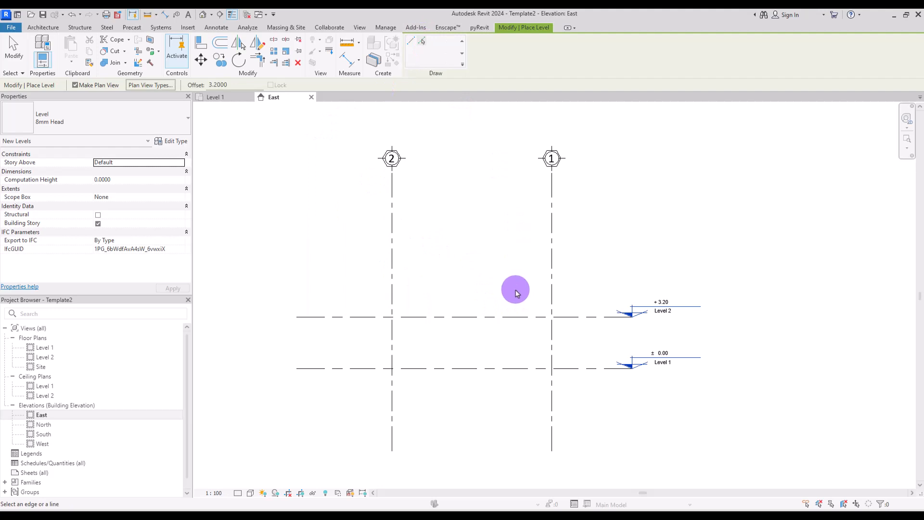
click(500, 318)
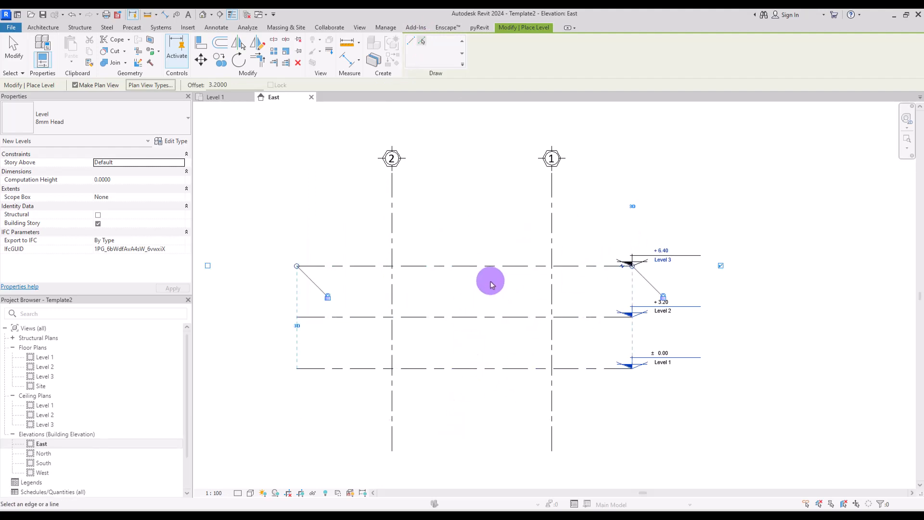
click(479, 369)
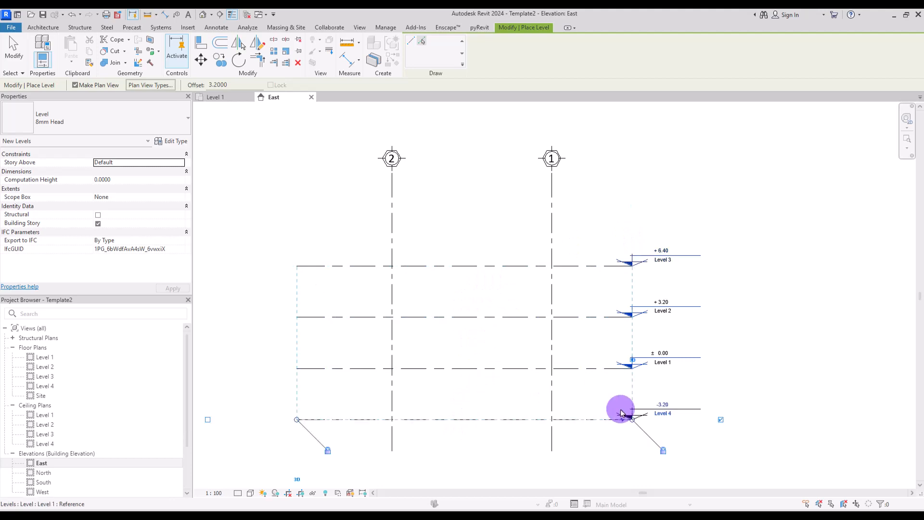
key(Escape)
key(Escape)
- Rename Level 1 as 00 Ground Level in the East elevation
scroll(711, 436, up, 1)
scroll(711, 435, up, 1)
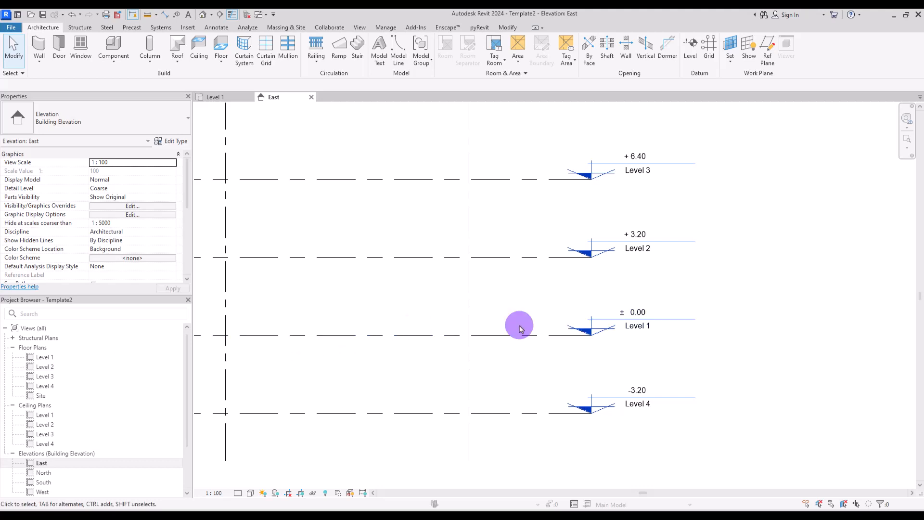
double_click(638, 332)
text(00)
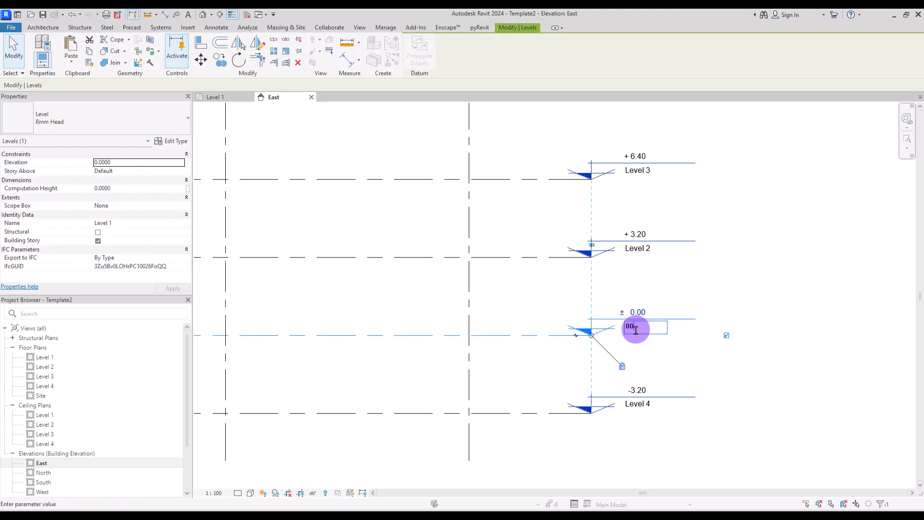
text(Ground Level)
click(804, 221)
- Rename Level 2 as 01 Level in the East elevation
click(635, 253)
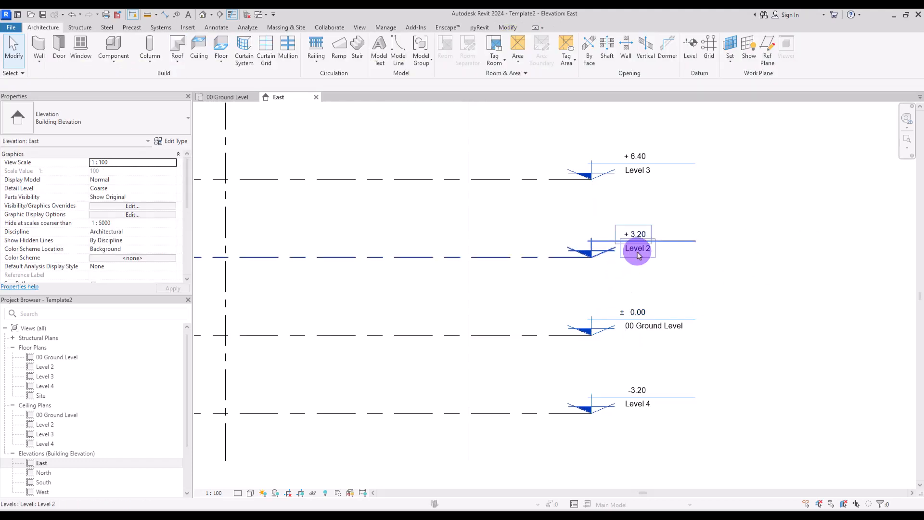
click(639, 255)
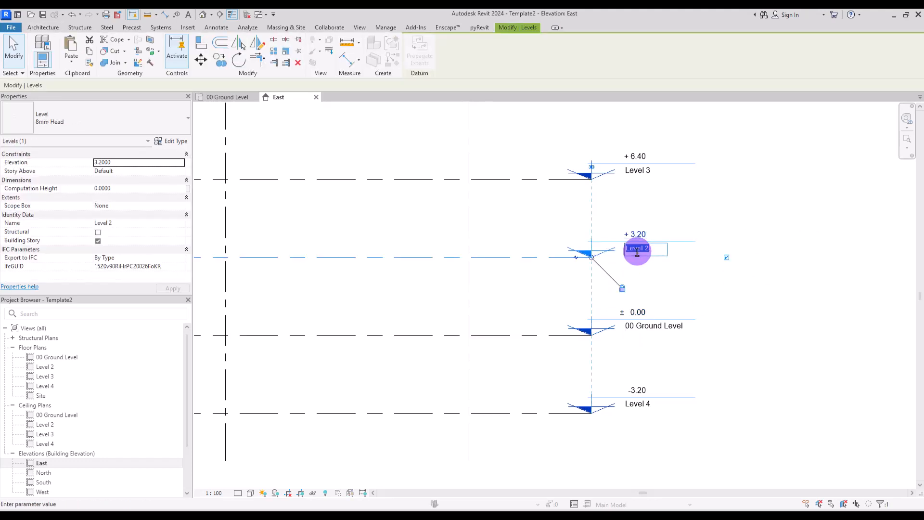
text(01 Level)
key(Return)
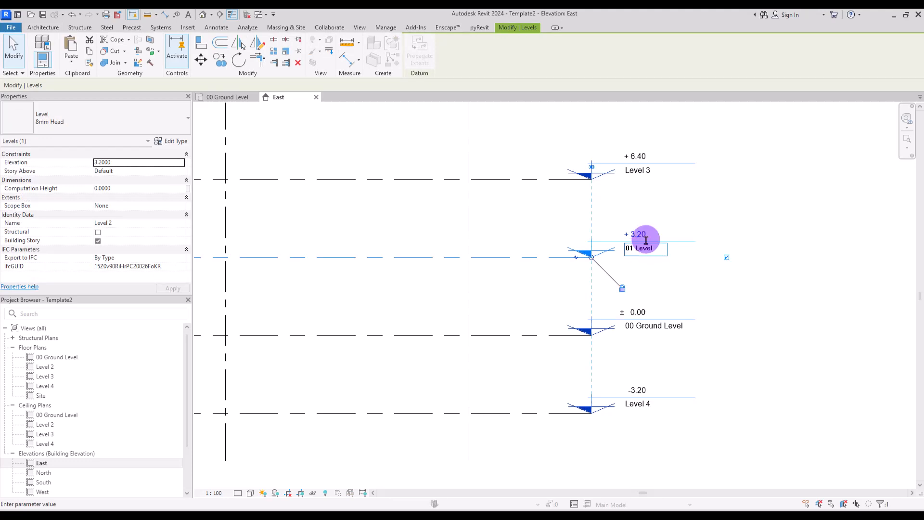
- Rename Level 3 as 02 Level in the East elevation
click(641, 171)
click(636, 172)
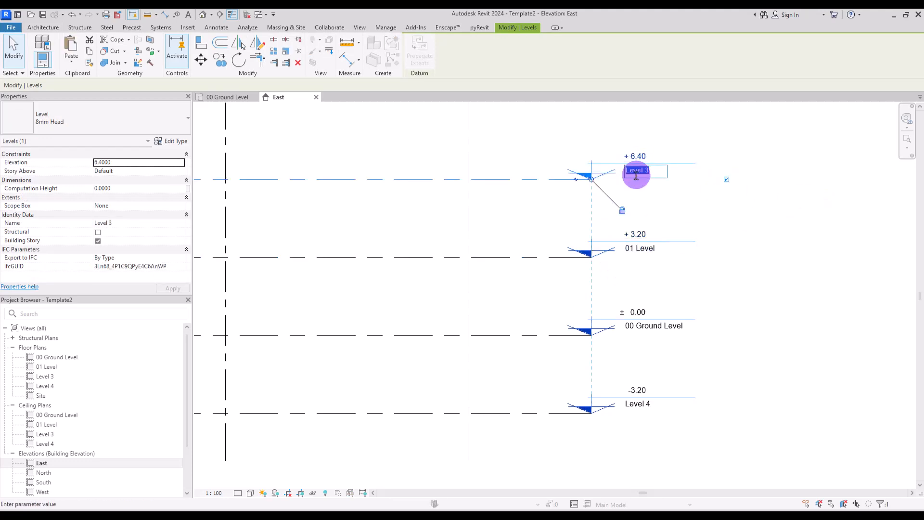
text(02 Level)
key(Return)
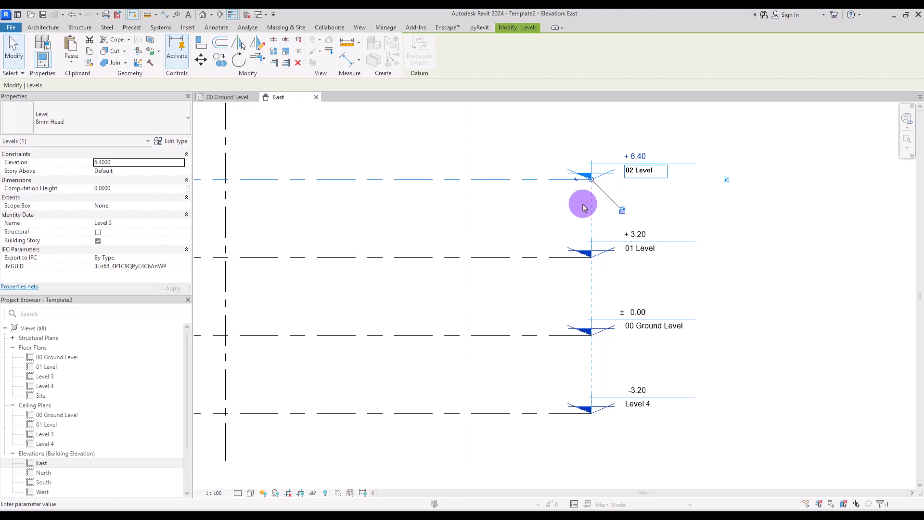
- Rename Level 4, the lowest level in the East elevation, as -01 Level
click(626, 404)
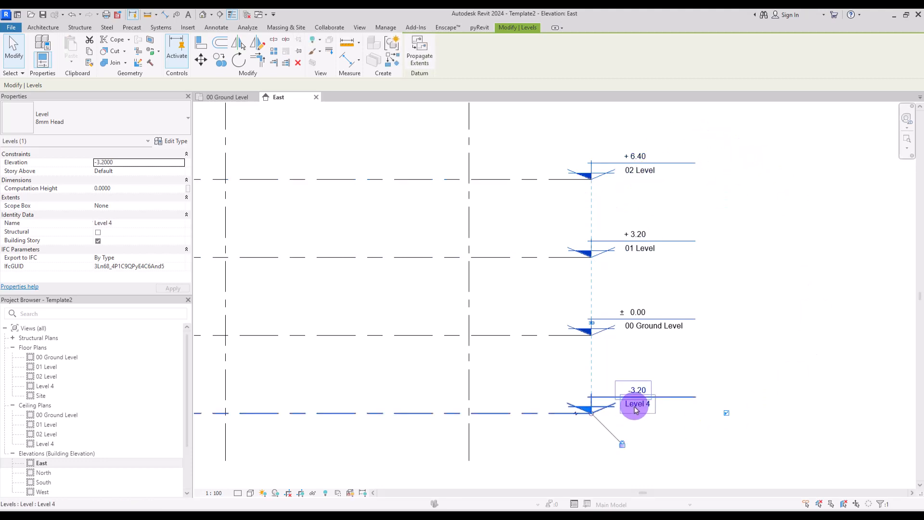
click(634, 404)
text(-0)
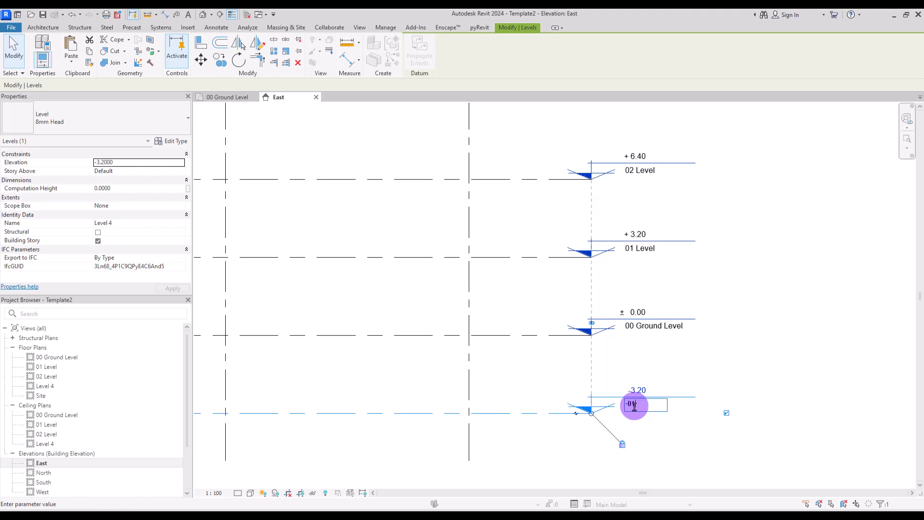
text(1 Level)
key(Return)
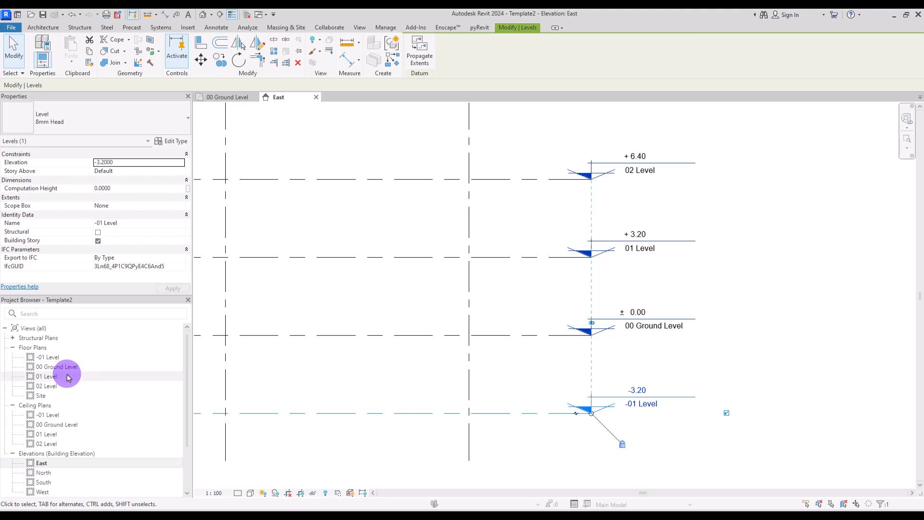
click(541, 236)
scroll(540, 235, down, 1)
middle_drag(540, 235, 626, 273)
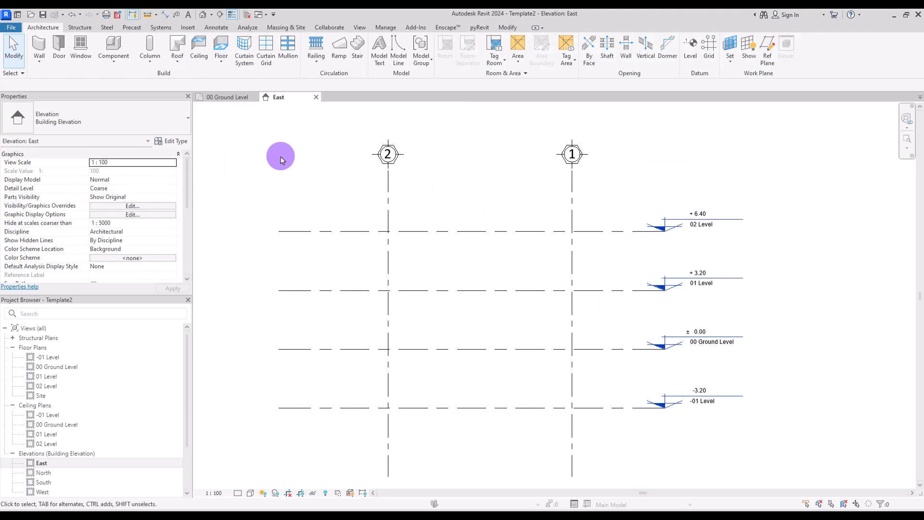
- Start the Wall command in the 00 Ground Level plan and duplicate the Generic - 200mm type as Brick 15
click(228, 97)
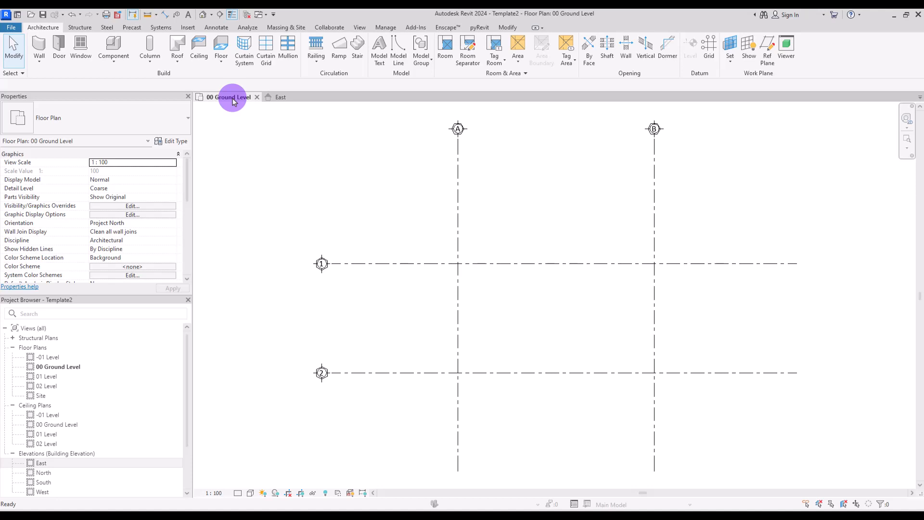
click(39, 66)
click(55, 77)
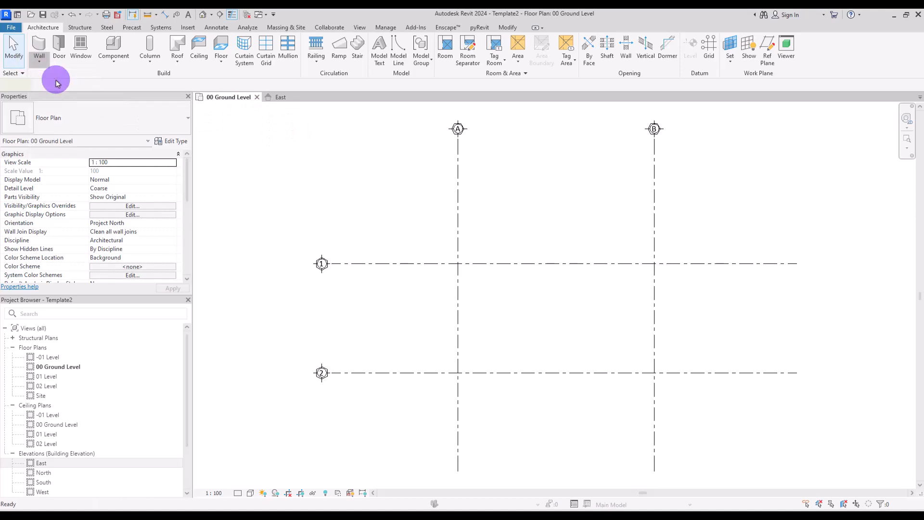
click(124, 120)
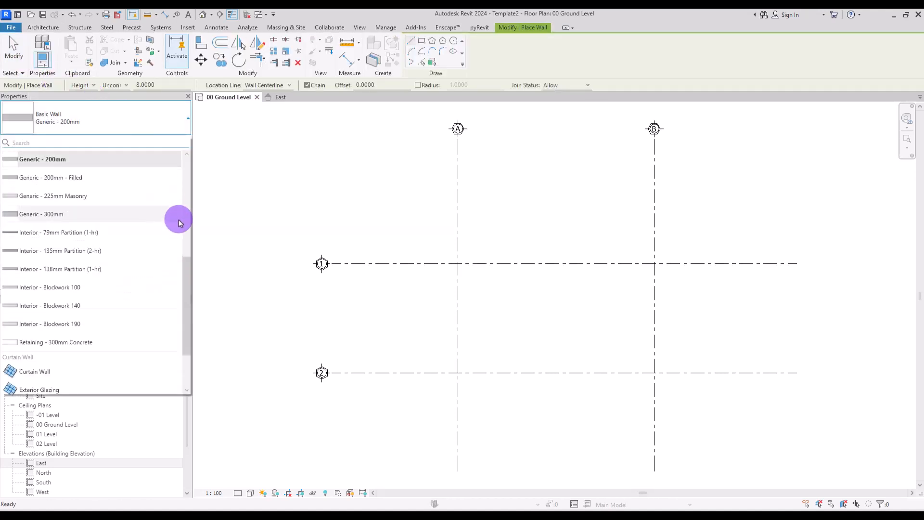
mouse_move(190, 278)
mouse_down()
mouse_move(185, 182)
mouse_move(194, 263)
mouse_up()
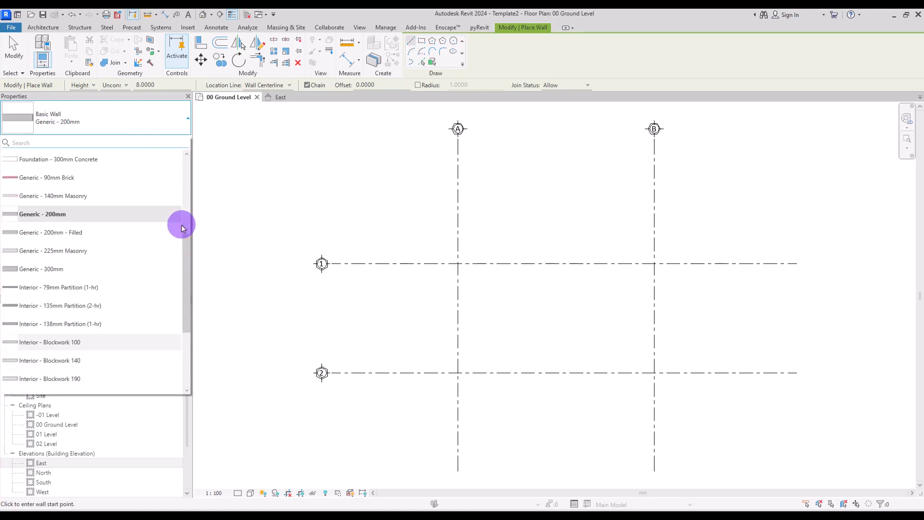
click(105, 214)
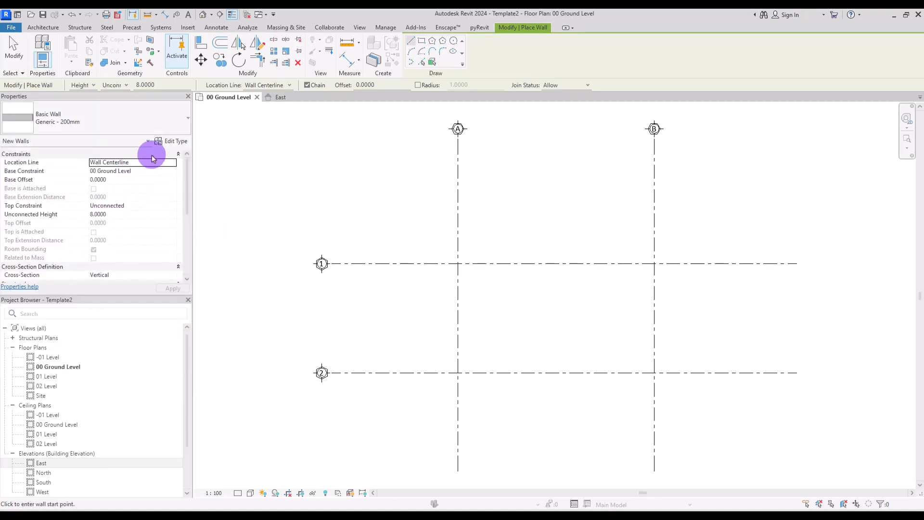
click(160, 142)
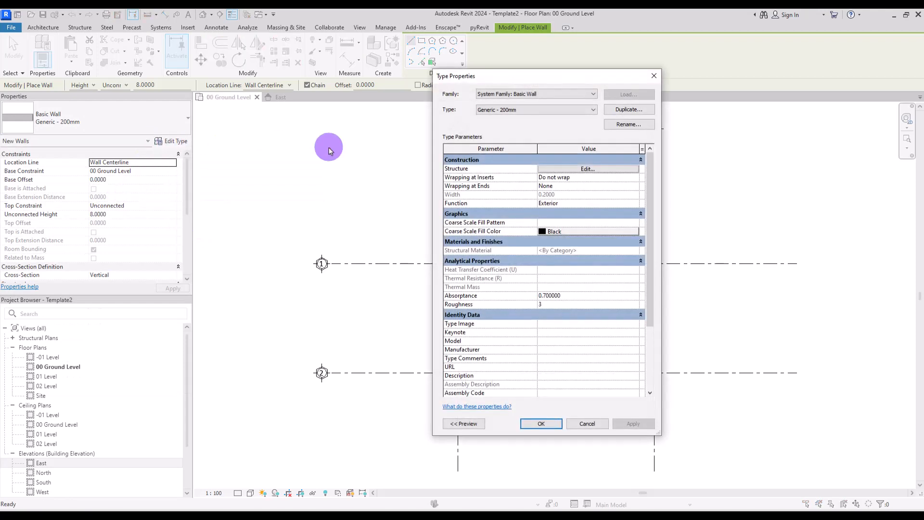
click(614, 110)
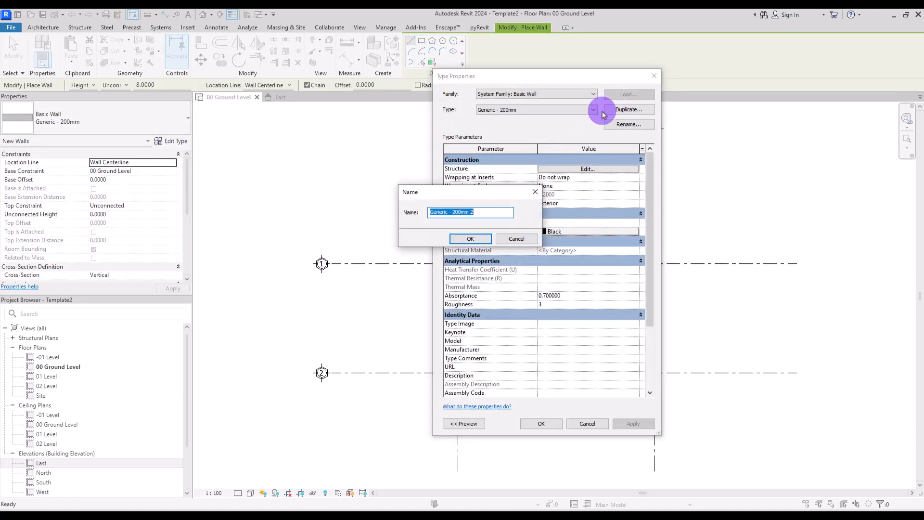
text(Brick 15)
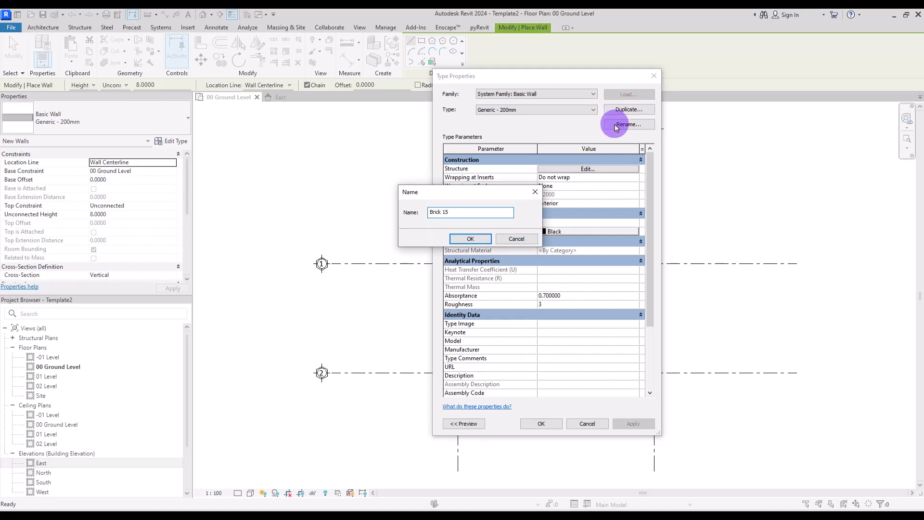
click(470, 239)
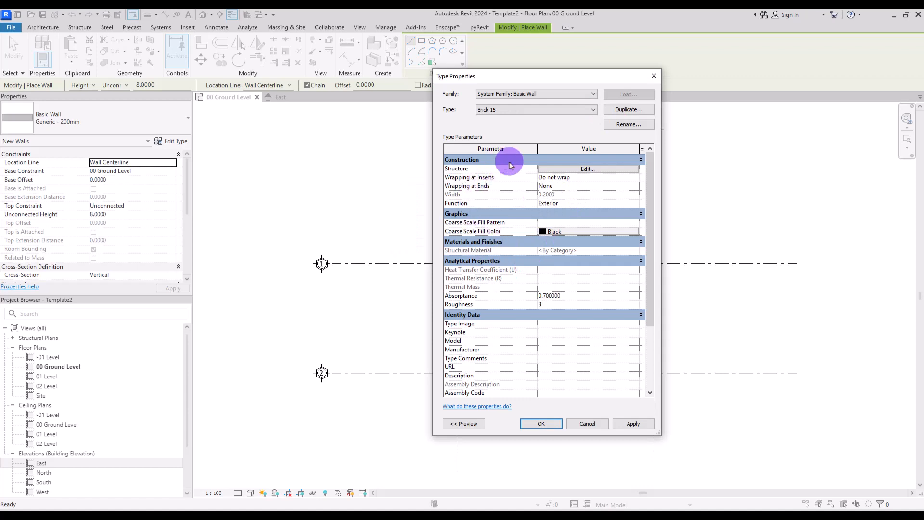
- Open the Brick 15 wall's structure and set the Structure [1] layer thickness to 0.1 m
click(578, 169)
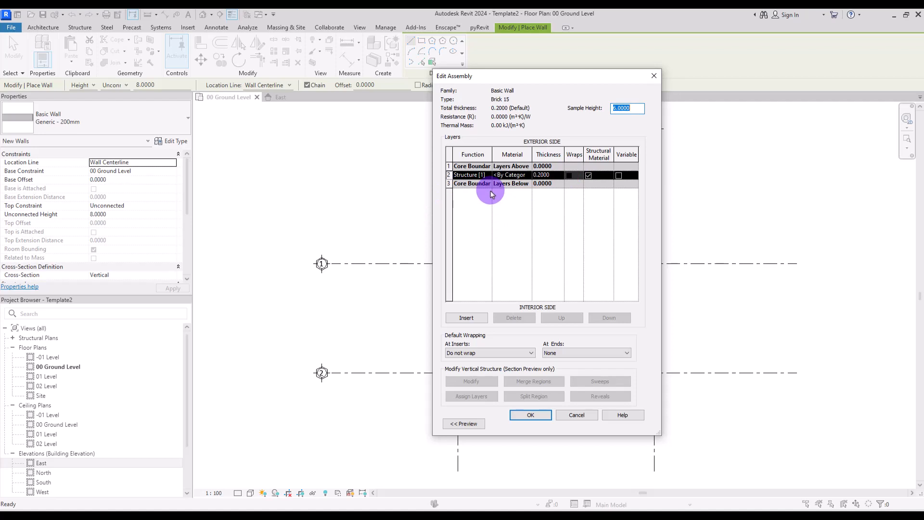
double_click(541, 174)
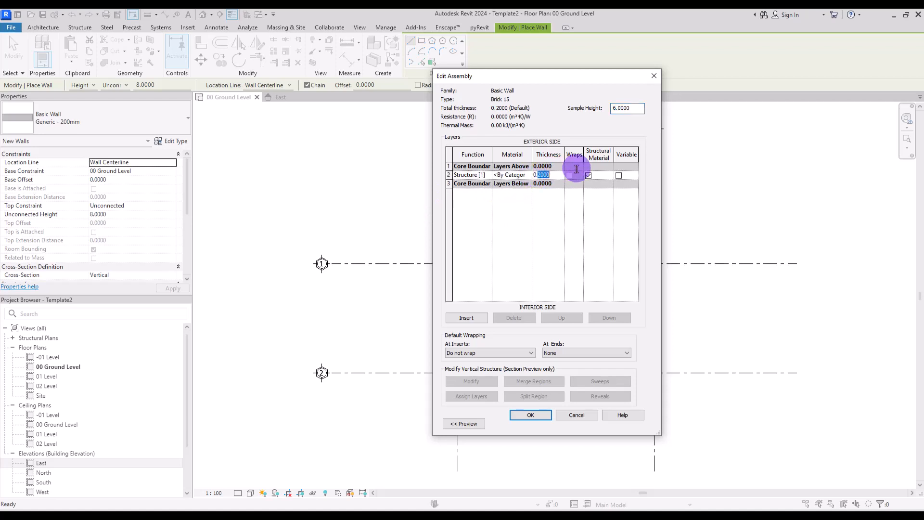
text(1)
key(Tab)
- Insert two new layers in the wall assembly and place both outside the core boundary on the exterior side
click(466, 318)
click(467, 318)
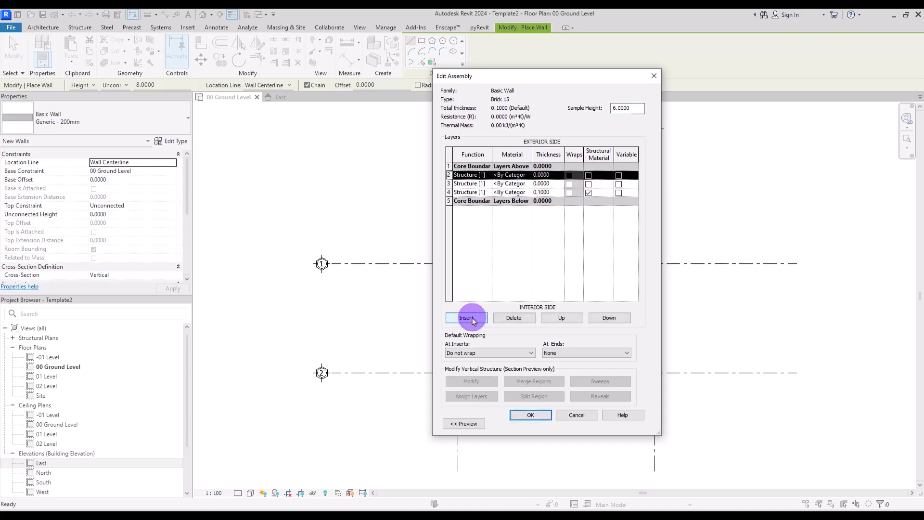
click(562, 318)
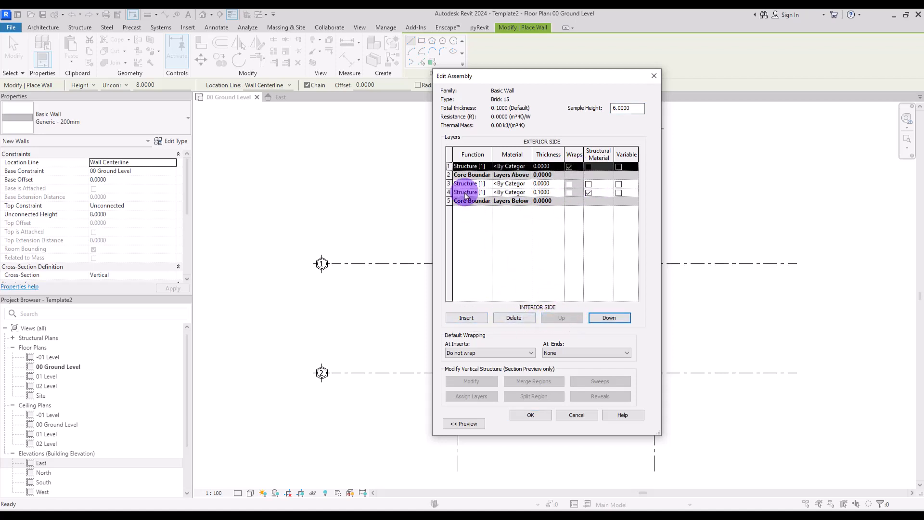
click(448, 183)
click(561, 318)
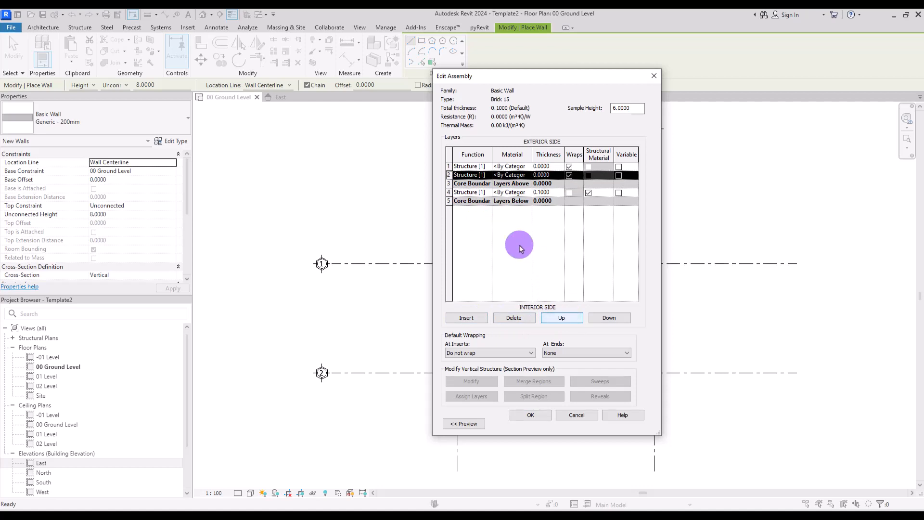
- Set the outermost layer's function to Finish 2 [5] and the second layer's function to Finish 1 [4]
click(483, 169)
click(486, 167)
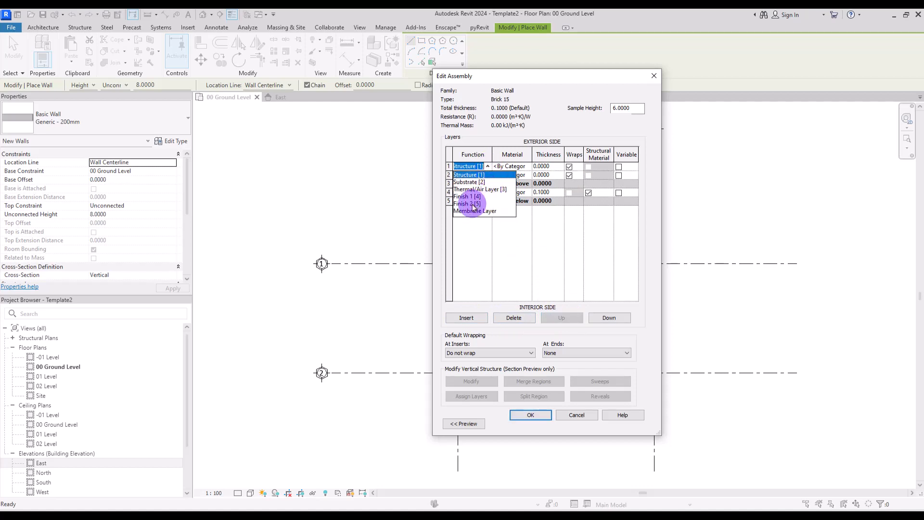
click(474, 204)
click(469, 175)
click(488, 175)
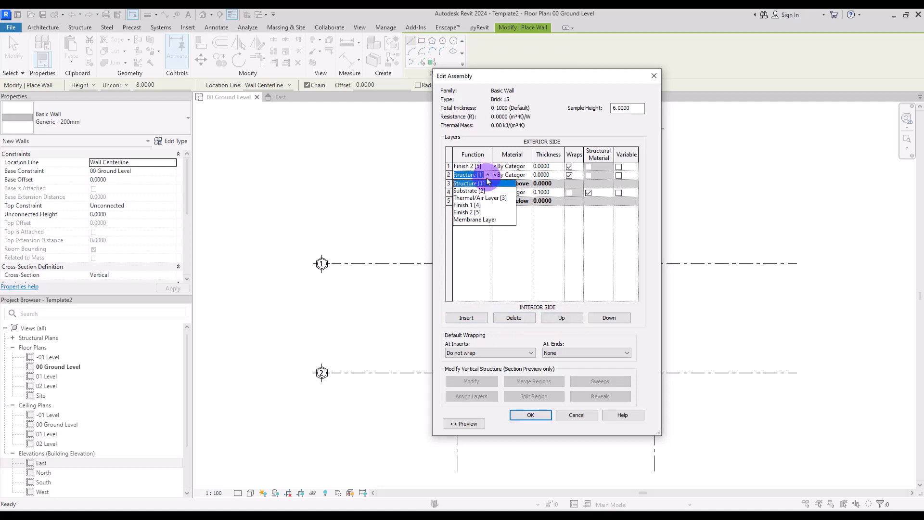
click(466, 205)
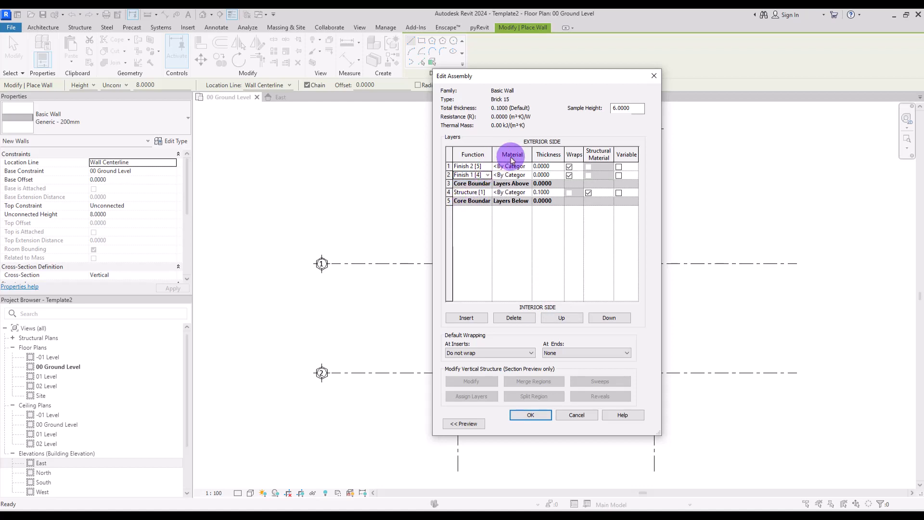
- Set the thickness of the Finish 2 layer to 0.02 m and the Finish 1 layer to 0.03 m
click(541, 166)
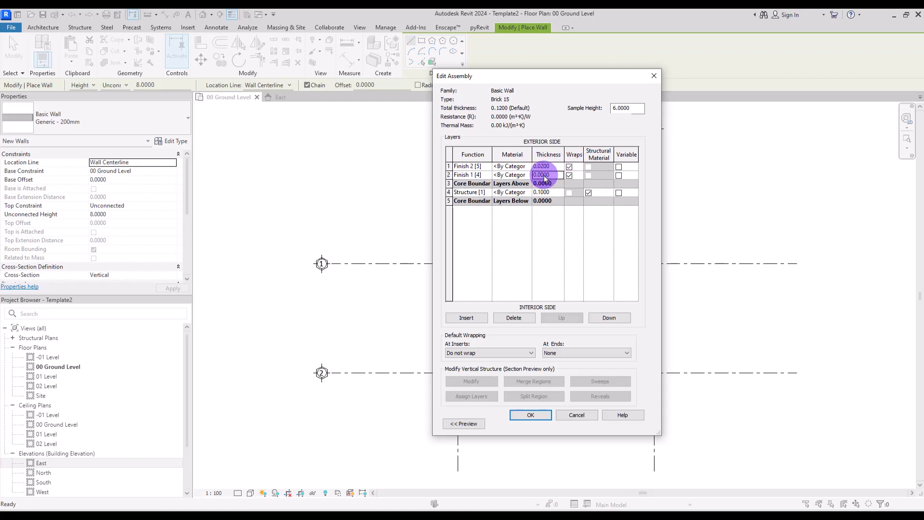
click(544, 176)
drag(544, 176, 541, 176)
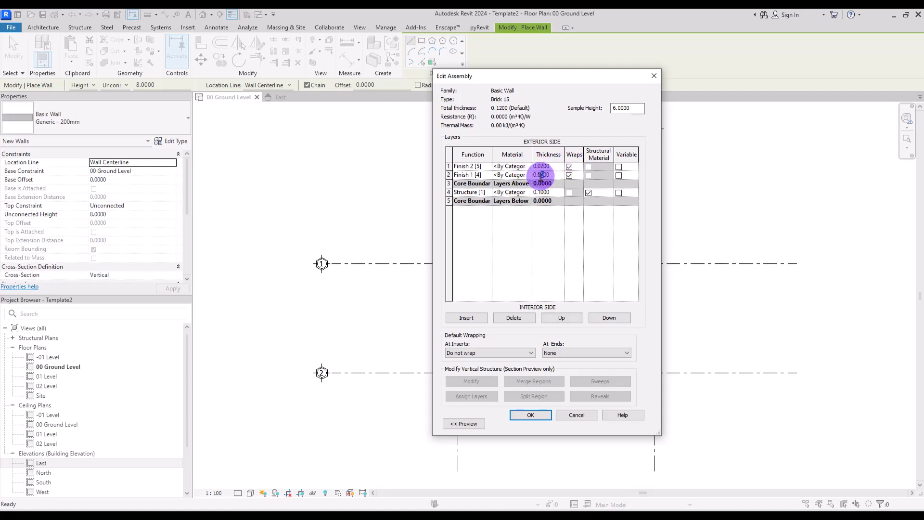
click(538, 216)
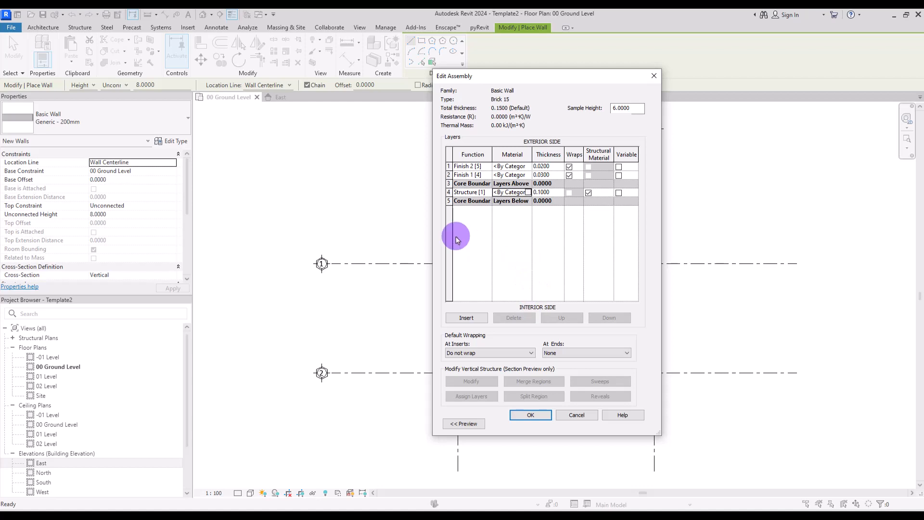
- Open the material choice for the Structure [1] layer and create a new material named 00 Brick
drag(432, 235, 323, 237)
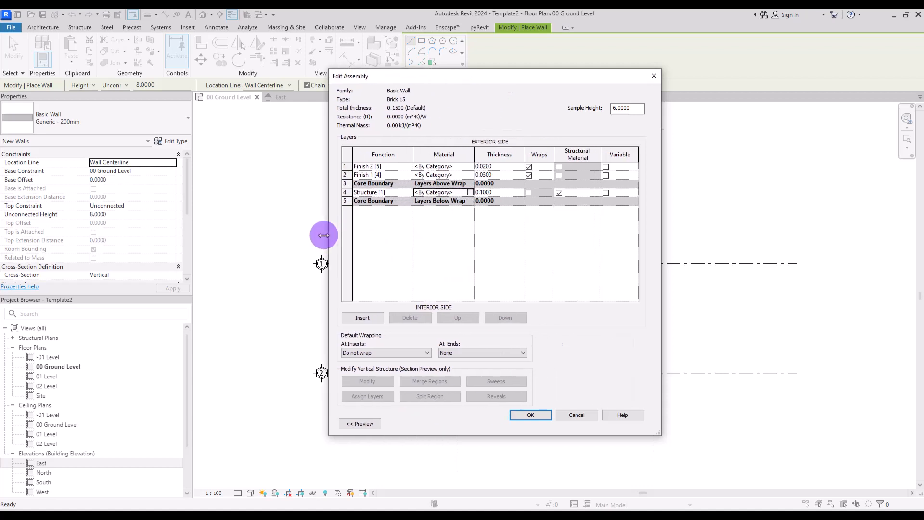
click(469, 194)
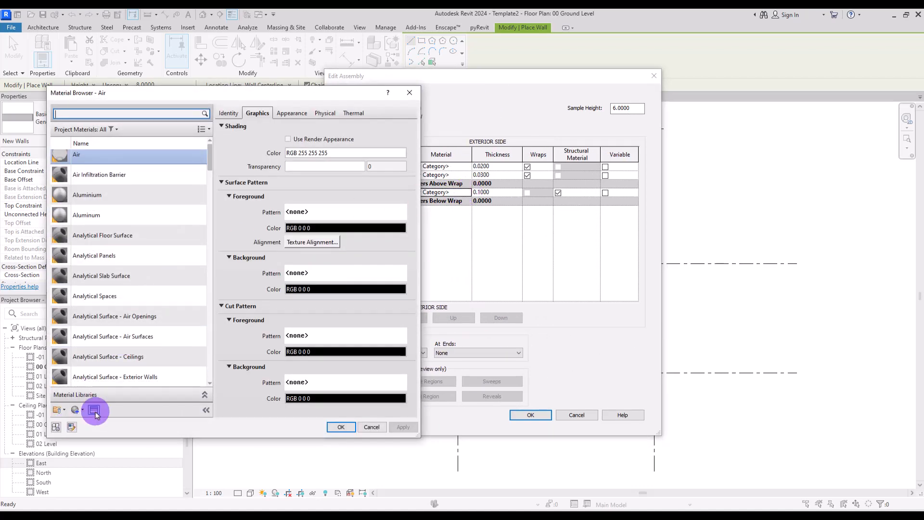
click(80, 411)
click(93, 421)
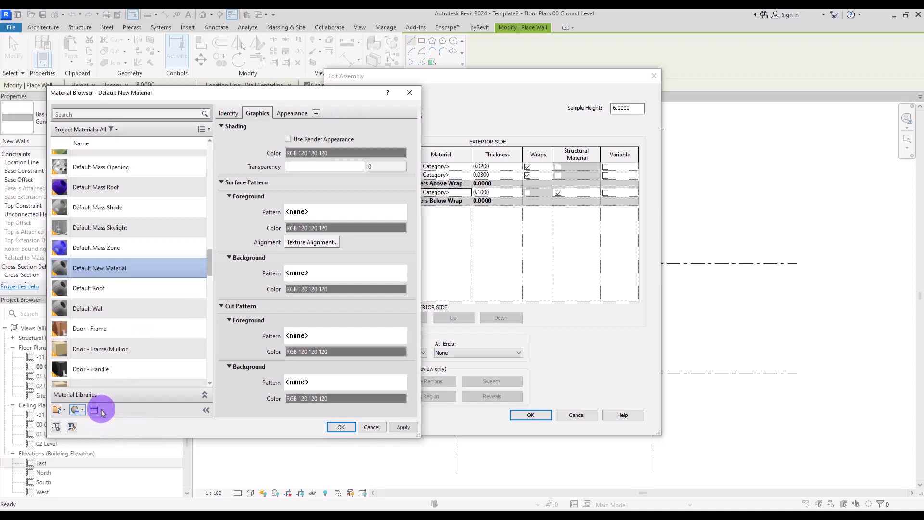
right_click(98, 262)
click(120, 296)
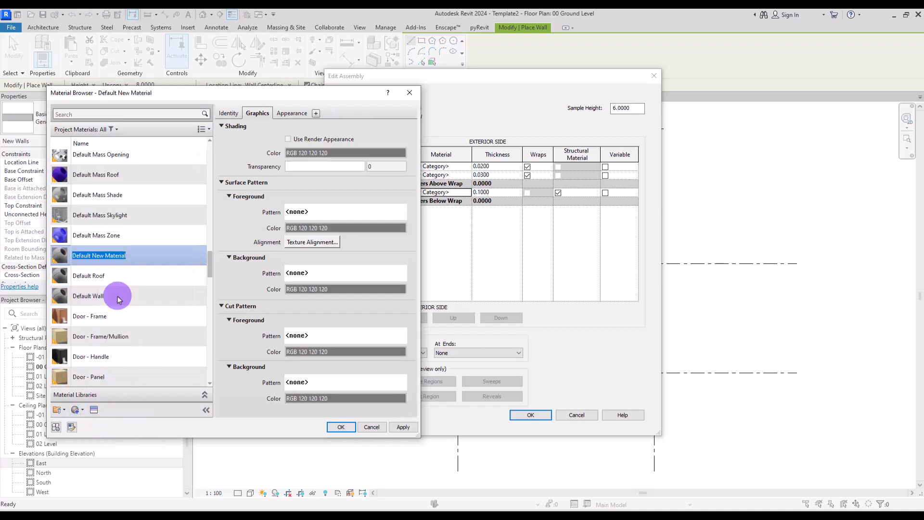
text(00 Brick)
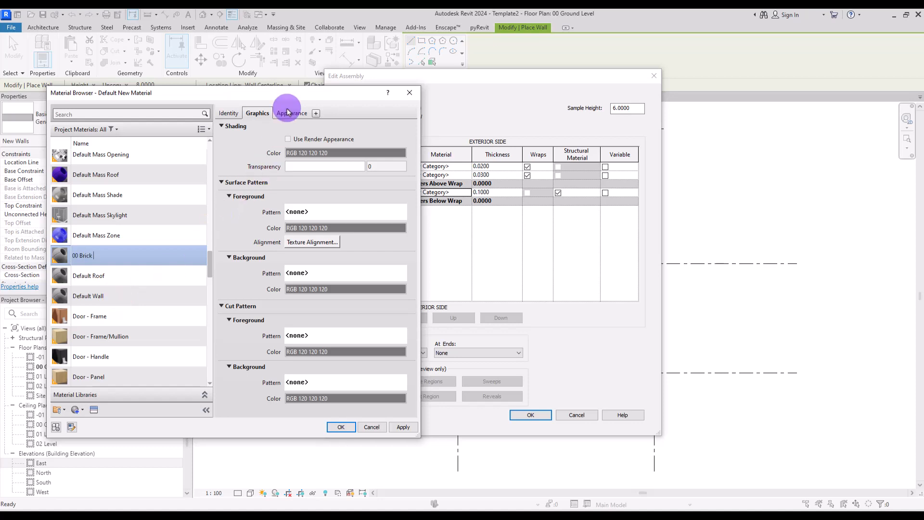
- Assign the Bricks077_1K_Color.png image from the Bricks077_1K-PNG folder to the 00 Brick material's generic appearance
click(288, 113)
click(311, 222)
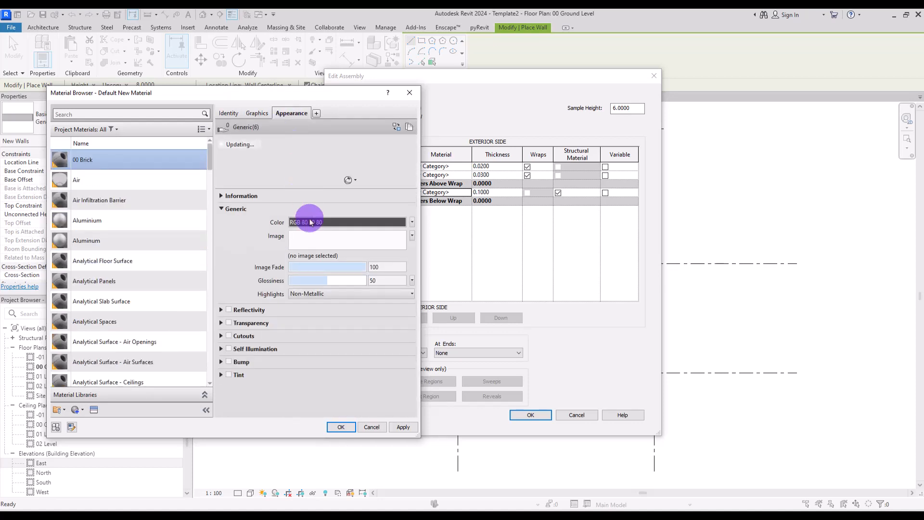
click(324, 257)
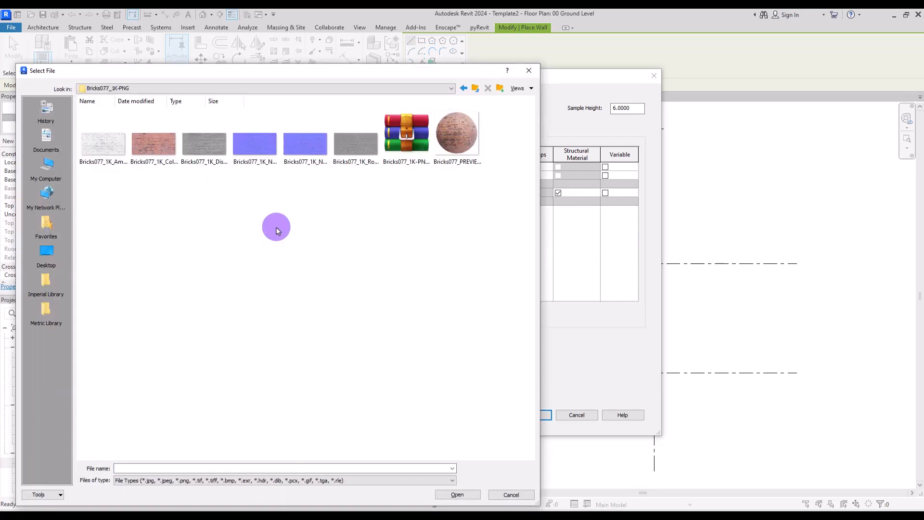
double_click(146, 144)
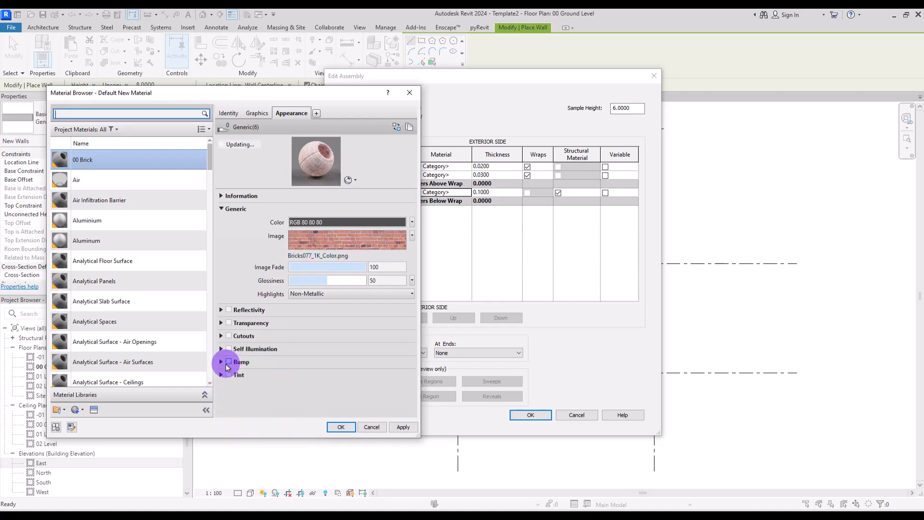
- Turn on Use Render Appearance for the 00 Brick material's shading, then accept the material, wall assembly and type settings
click(255, 113)
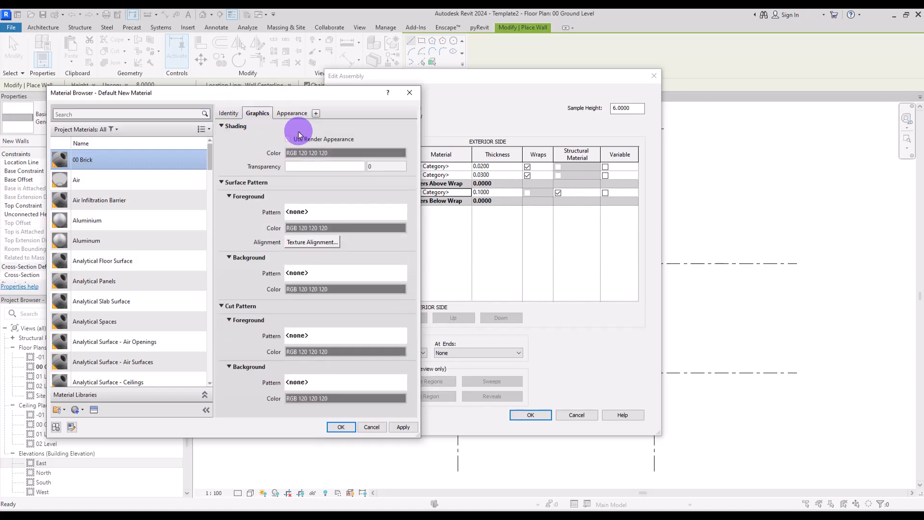
click(295, 138)
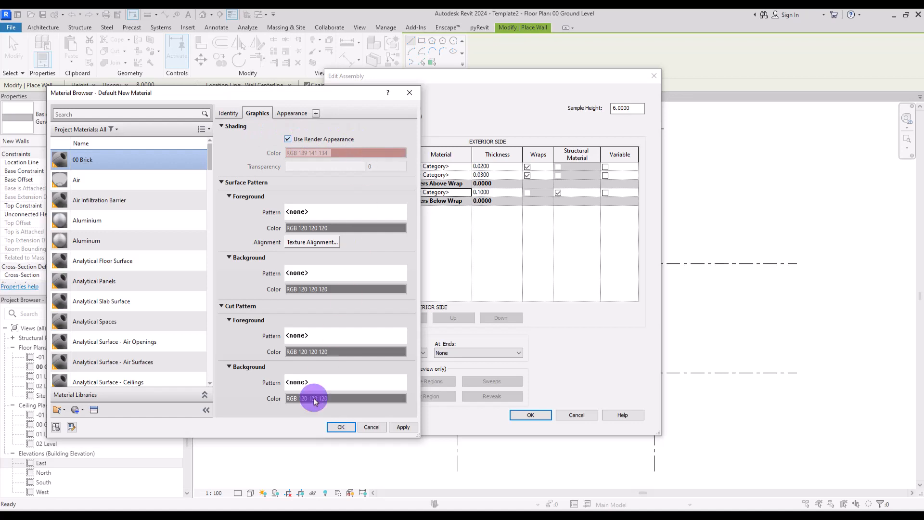
click(335, 427)
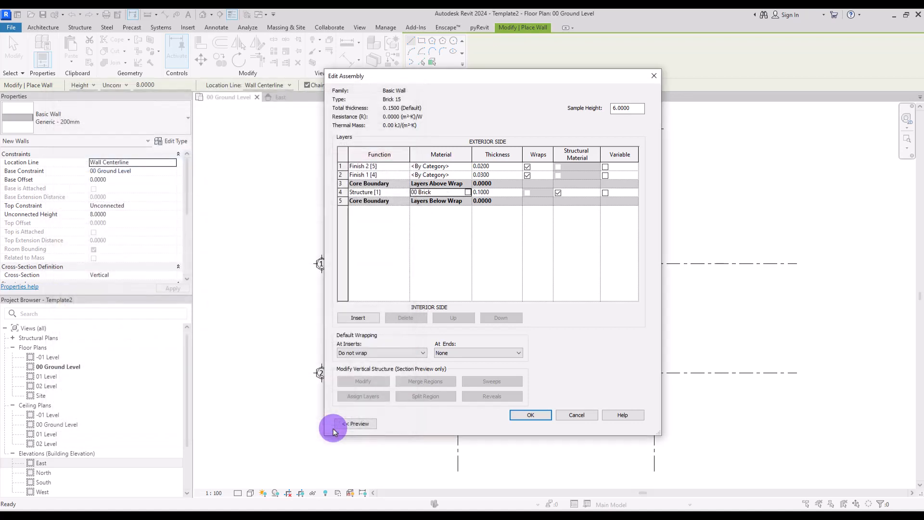
click(530, 415)
click(483, 419)
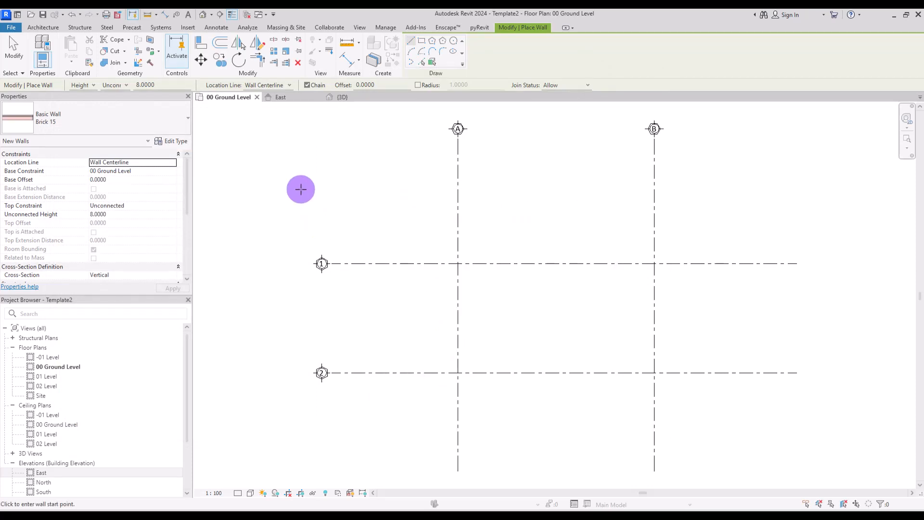
- Set the new wall's location line to Finish Face: Exterior and its top constraint to Up to level: 01 Level
click(289, 85)
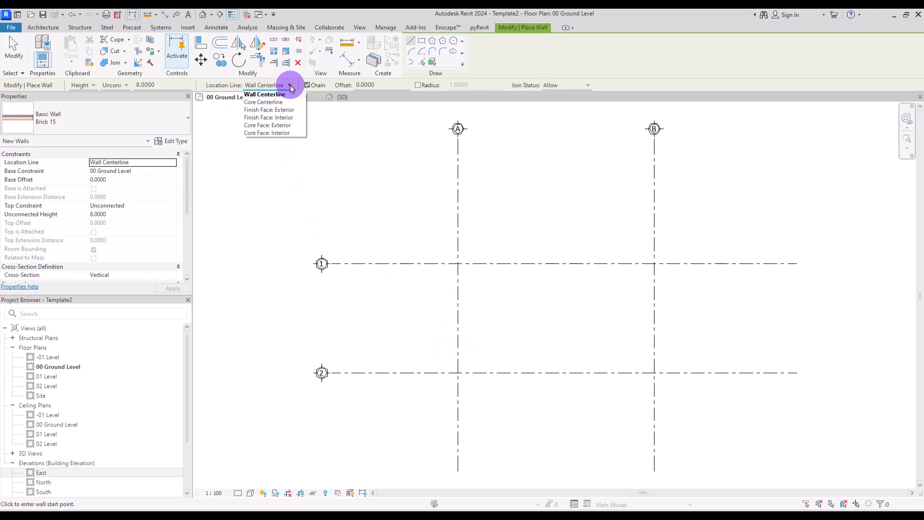
click(268, 110)
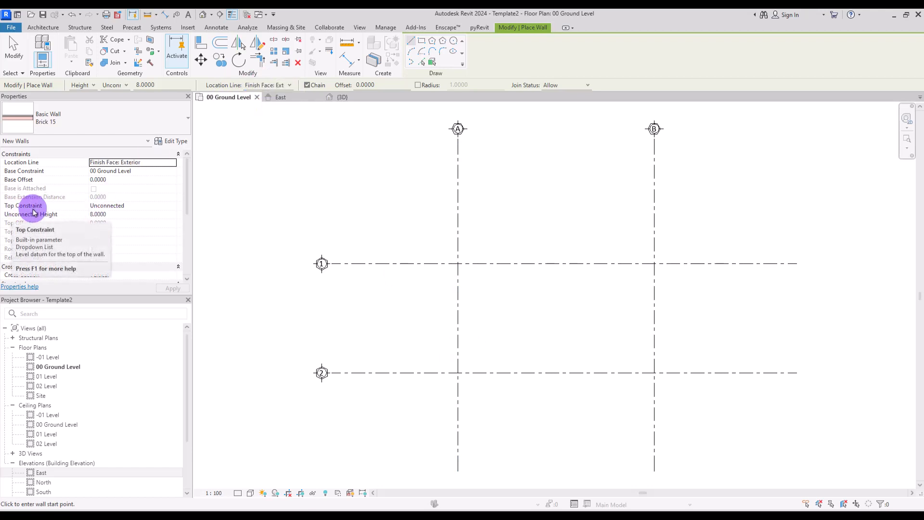
click(169, 206)
click(172, 206)
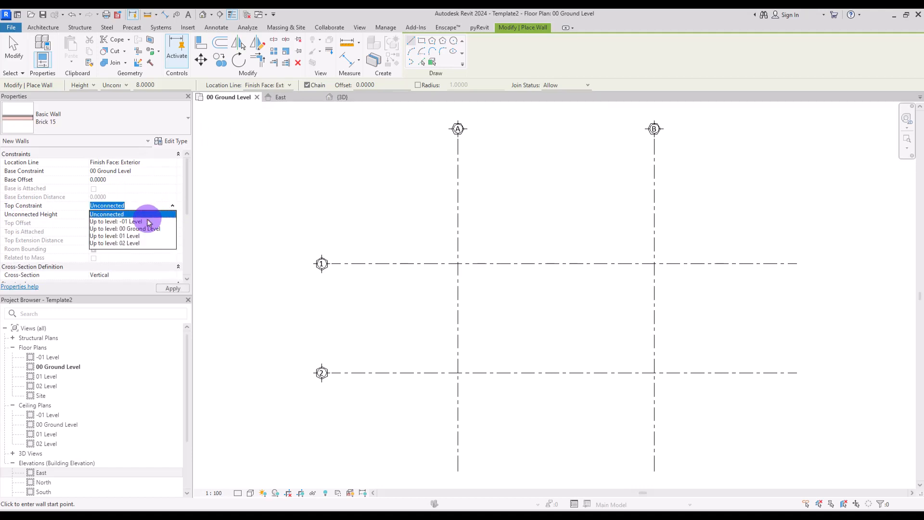
click(120, 236)
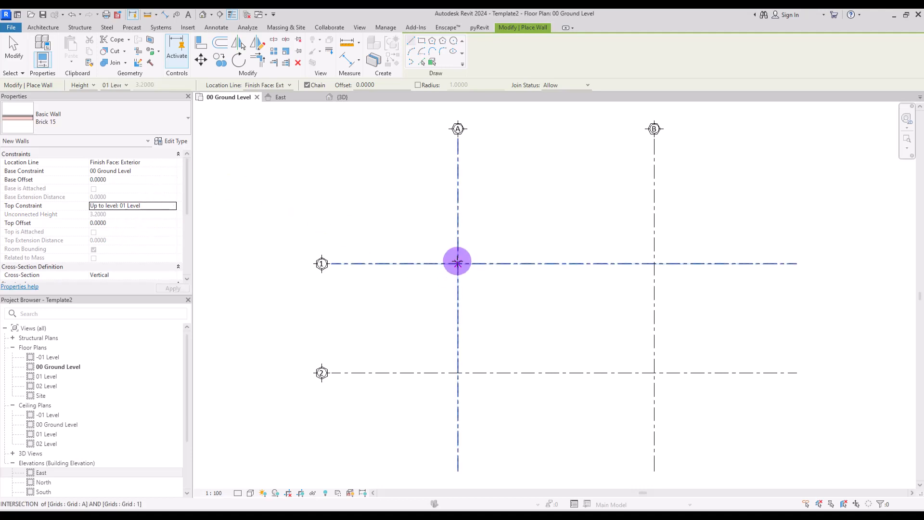
- Draw a trial Brick 15 wall along grid A from grid 1 to grid 2, then delete it
click(458, 264)
click(456, 373)
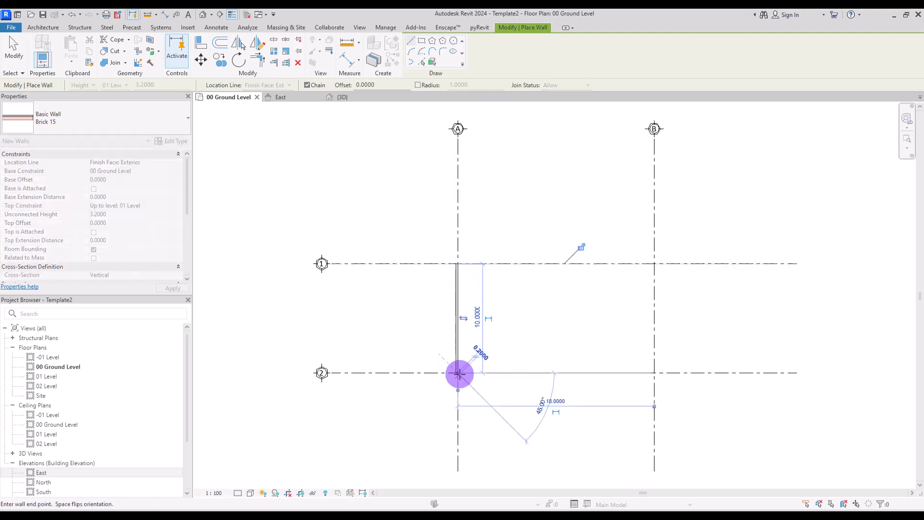
key(Escape)
key(Escape)
click(457, 313)
key(Delete)
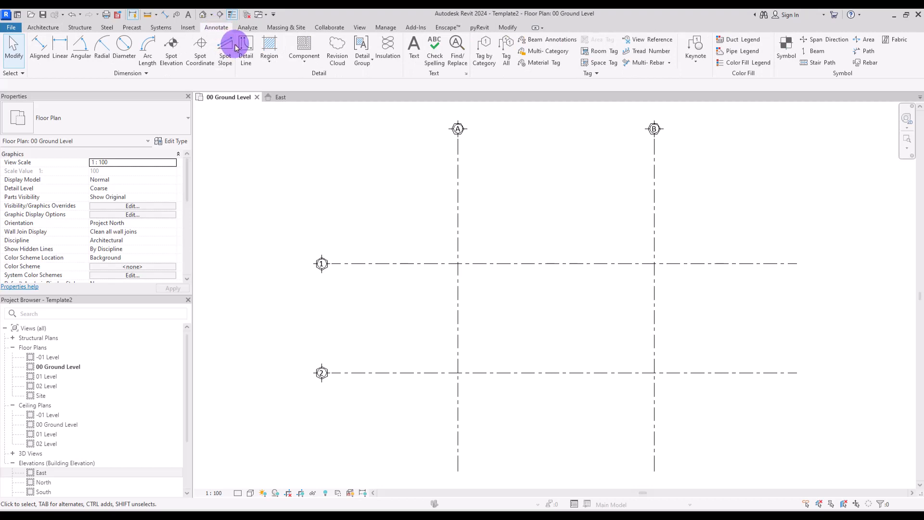
- Draw a 0.3 m by 0.3 m square of detail lines in the empty area beside the grids
click(245, 49)
scroll(866, 166, up, 4)
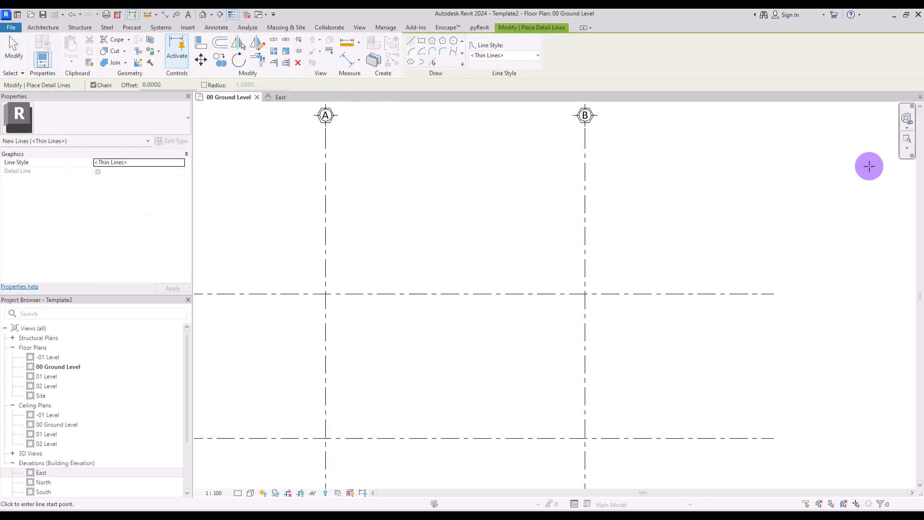
click(411, 40)
click(510, 237)
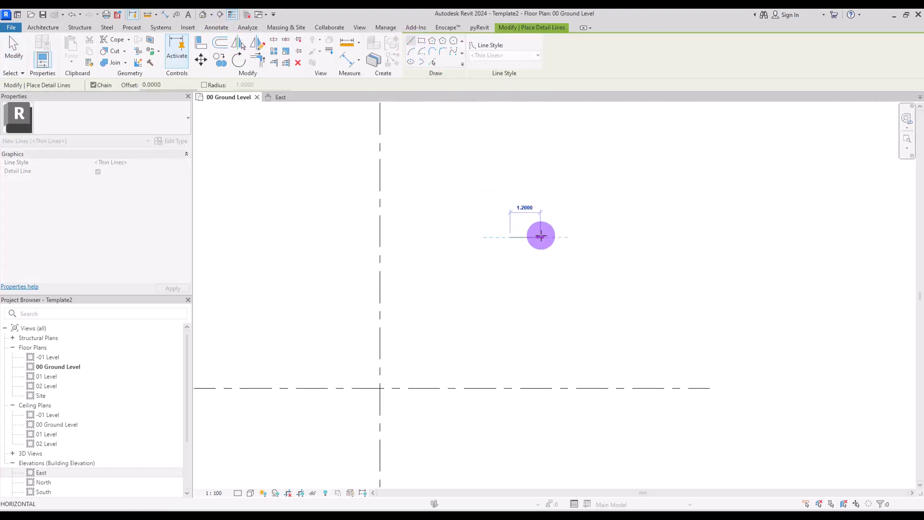
text(0.3)
key(Return)
text(0.3)
key(Return)
text(0.3)
key(Return)
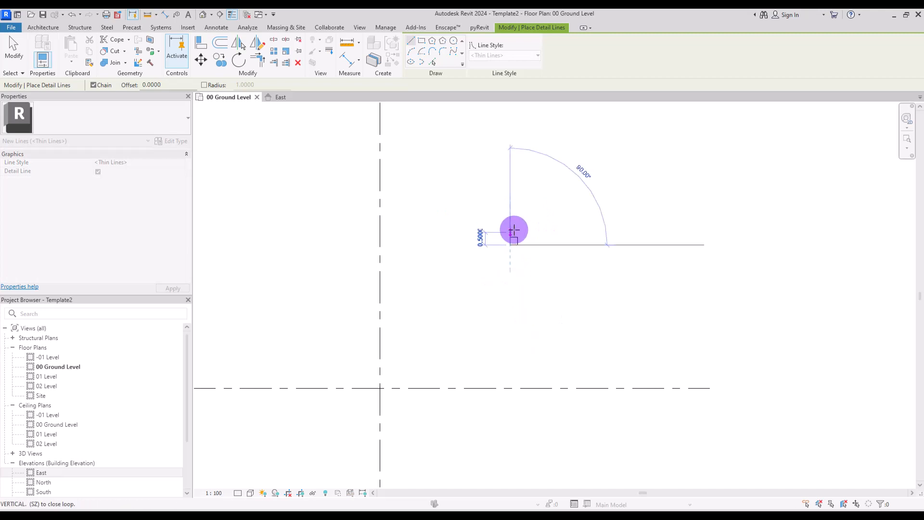
text(0.3)
key(Return)
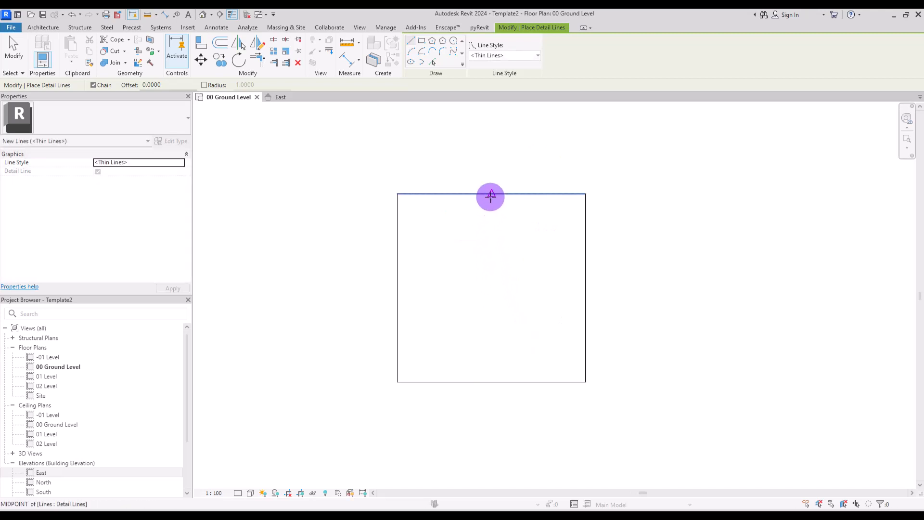
- Draw vertical and horizontal detail lines through the midpoints of the square's sides, dividing it into four quadrants
click(491, 195)
click(491, 381)
key(Escape)
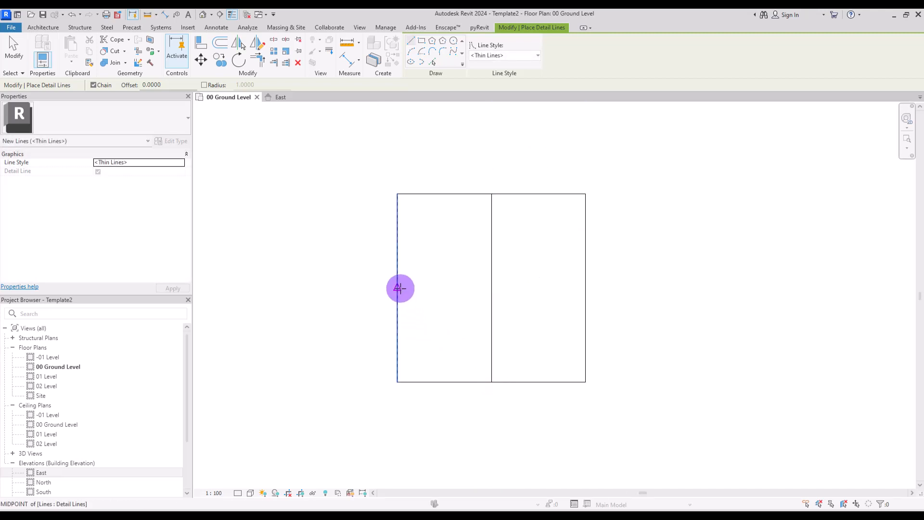
click(398, 288)
click(586, 288)
key(Escape)
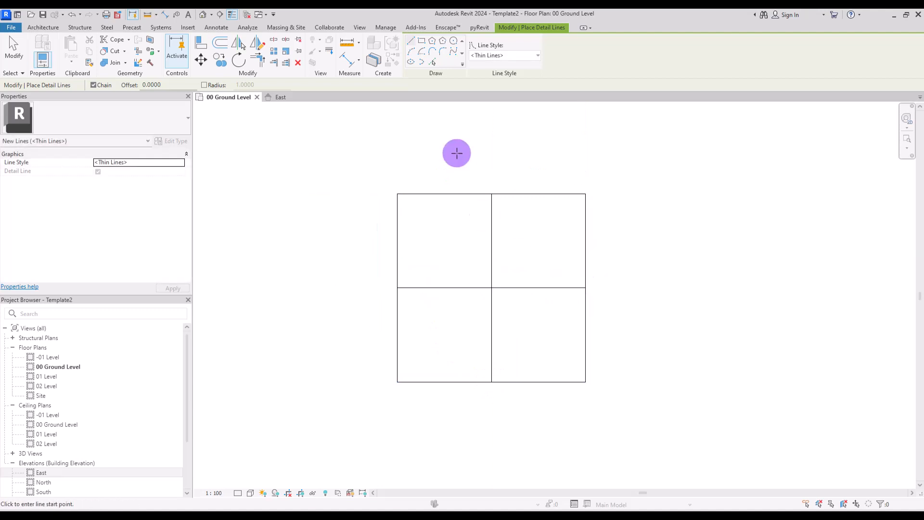
- Draw a detail circle of about 0.04 m radius centred on the square's upper-right corner
click(454, 40)
click(585, 195)
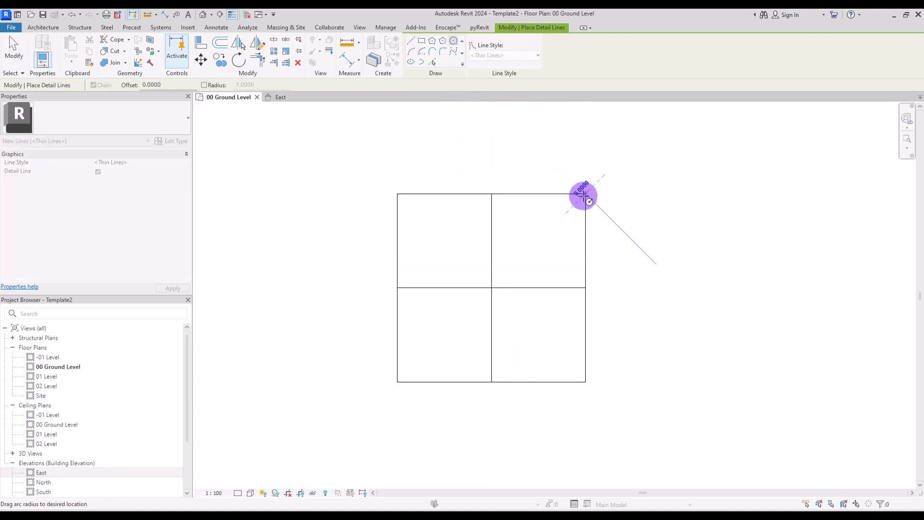
click(574, 207)
- Split the corner circle and delete its part outside the square, keeping only the quarter arc inside
click(276, 43)
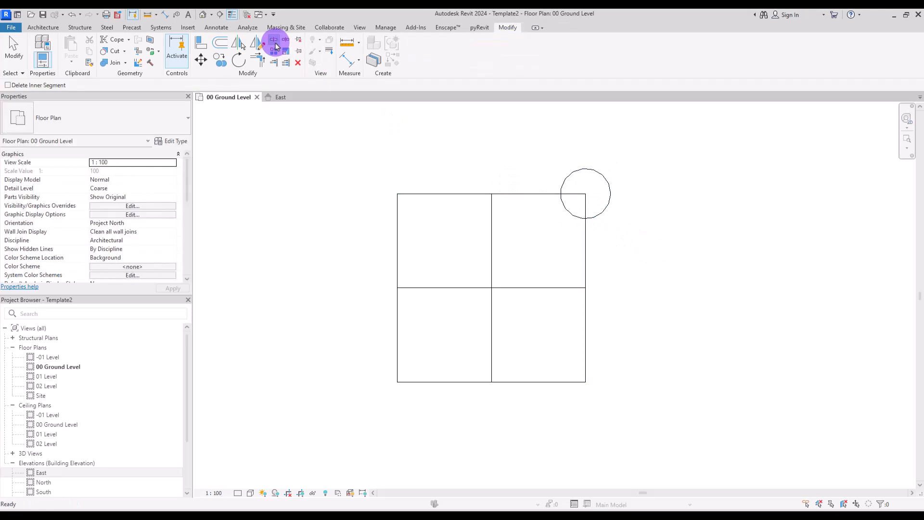
click(570, 176)
click(610, 200)
key(Escape)
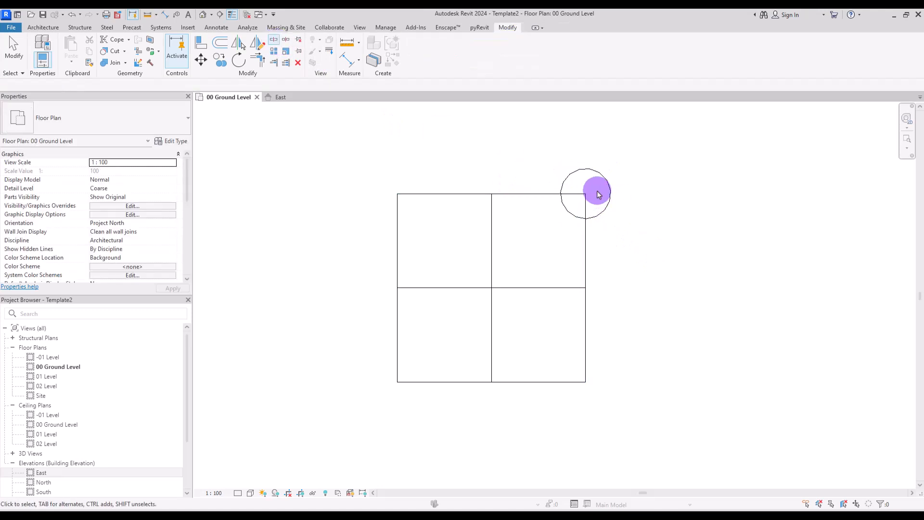
click(568, 184)
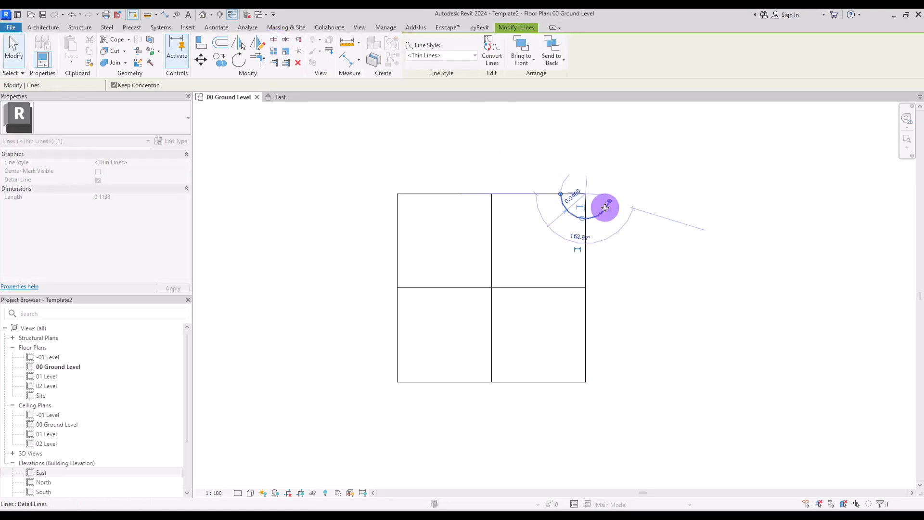
key(Delete)
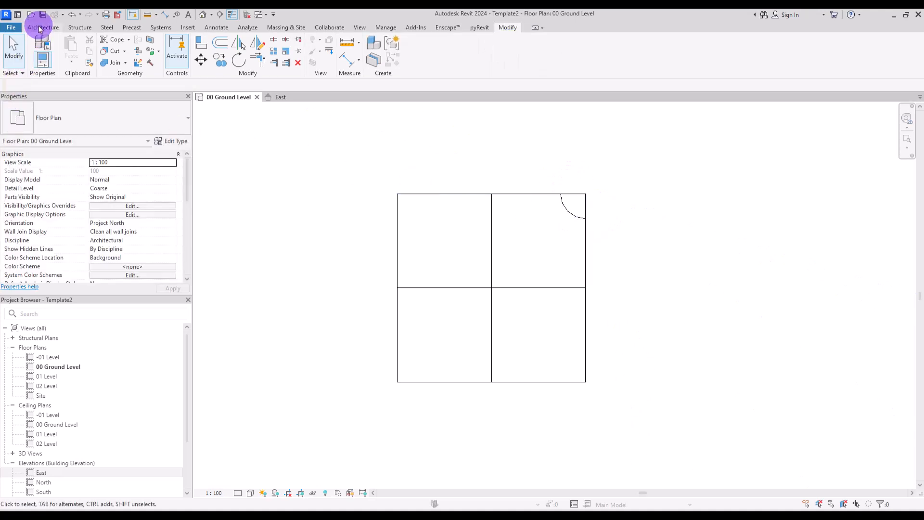
- Draw a detail circle of about 0.105 m radius centred on the crossing of the square's midlines
click(41, 29)
click(216, 27)
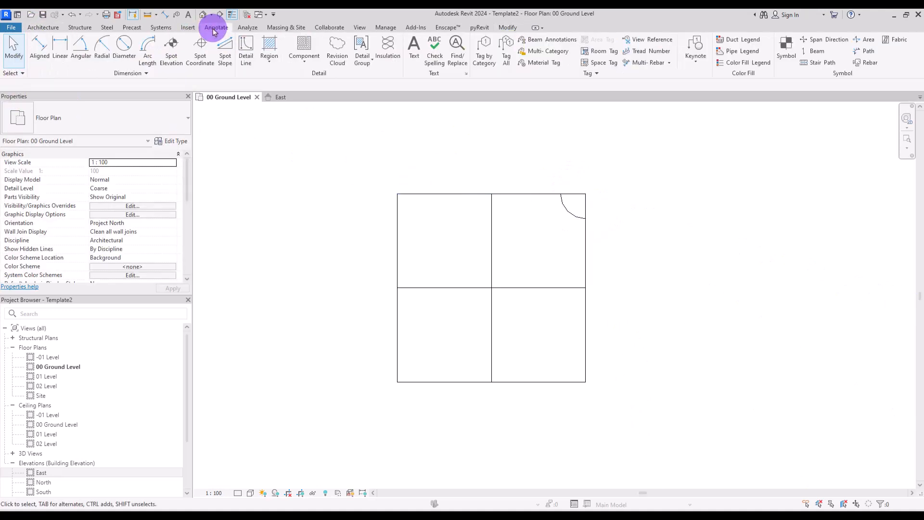
click(246, 49)
click(454, 43)
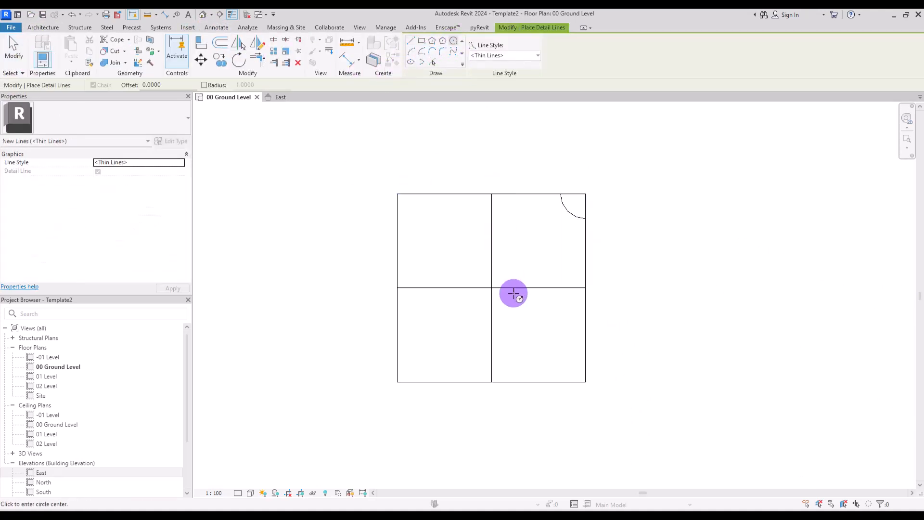
click(492, 288)
click(491, 223)
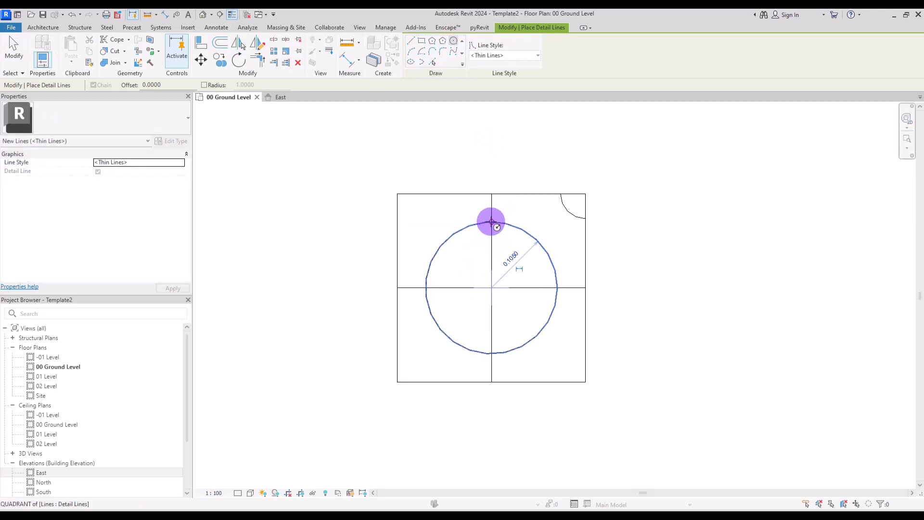
- Offset the central circle and the corner arc outward by 0.01 m with Pick Lines
click(433, 61)
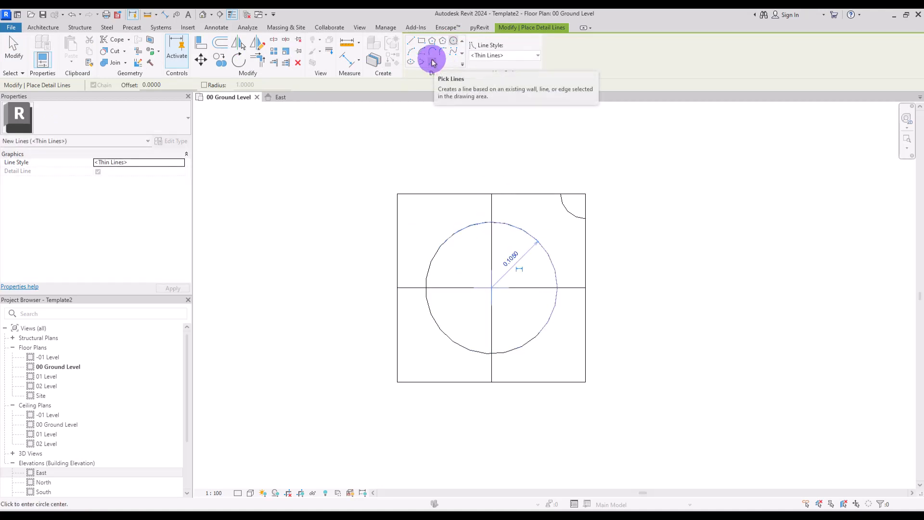
click(113, 85)
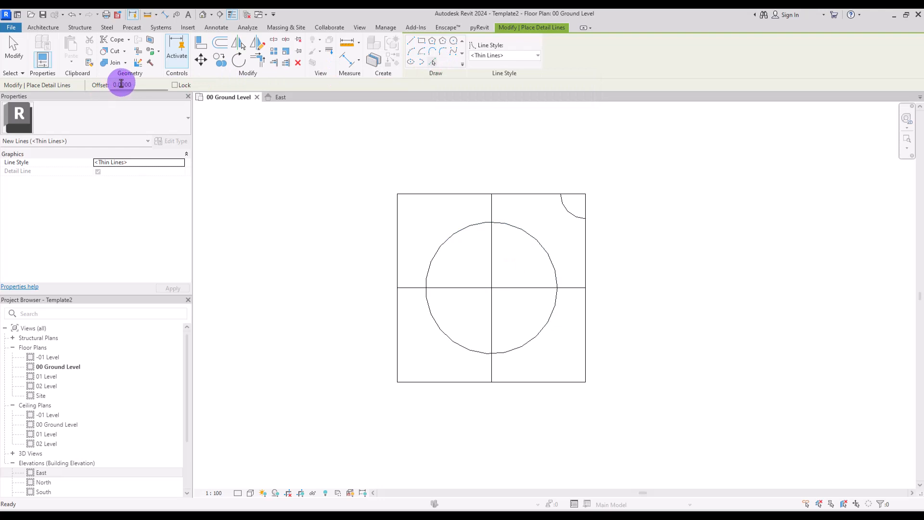
drag(121, 84, 183, 83)
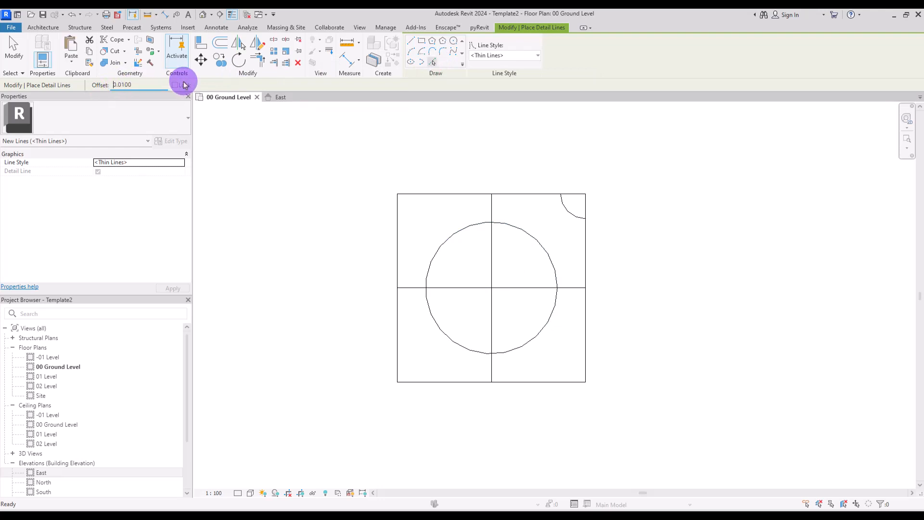
click(445, 235)
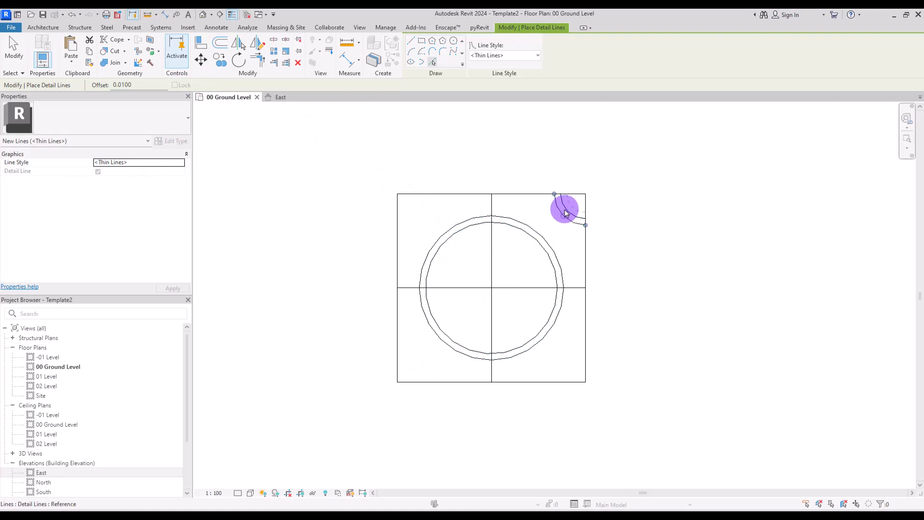
click(565, 213)
key(Escape)
key(Escape)
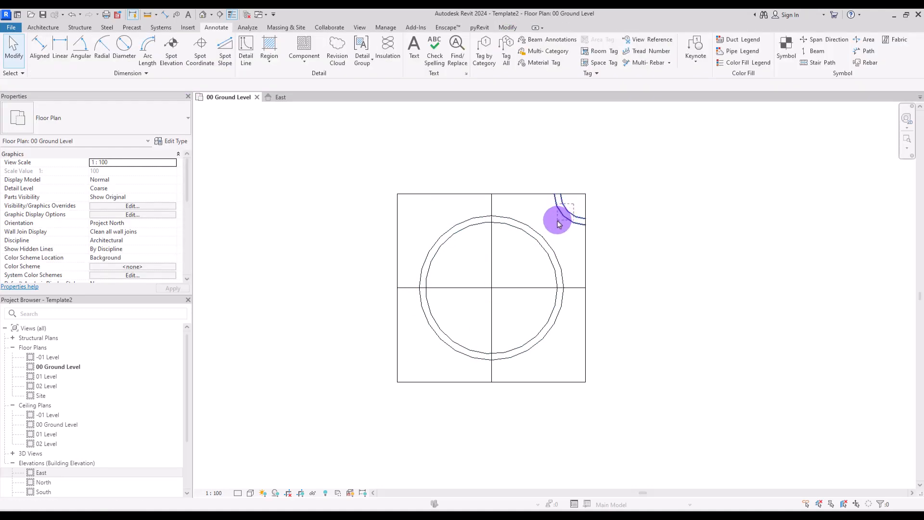
- Mirror the two upper-right corner arcs to the upper-left corner about the square's vertical midline
click(557, 223)
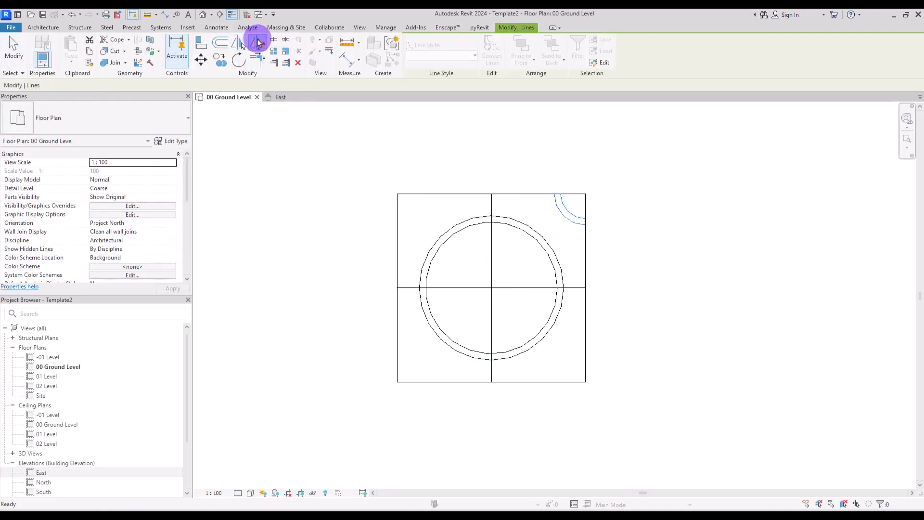
click(259, 44)
click(491, 230)
click(484, 309)
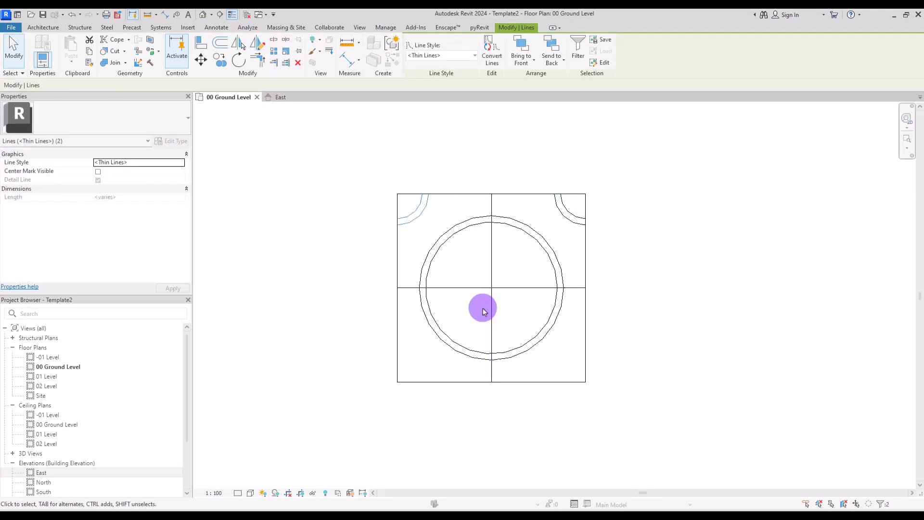
key(Escape)
- Mirror both pairs of upper corner arcs to the lower corners about the square's horizontal midline
click(424, 204)
ctrl+click(558, 211)
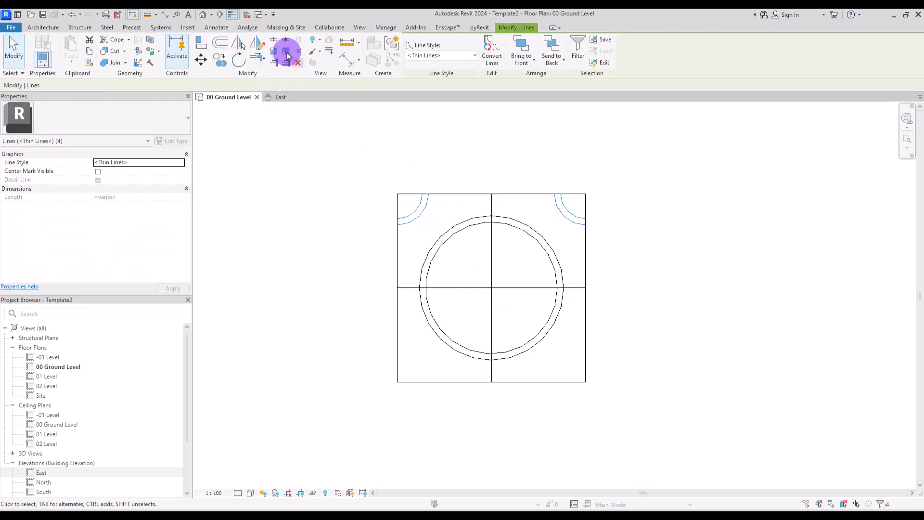
click(256, 43)
click(442, 288)
click(506, 288)
key(Escape)
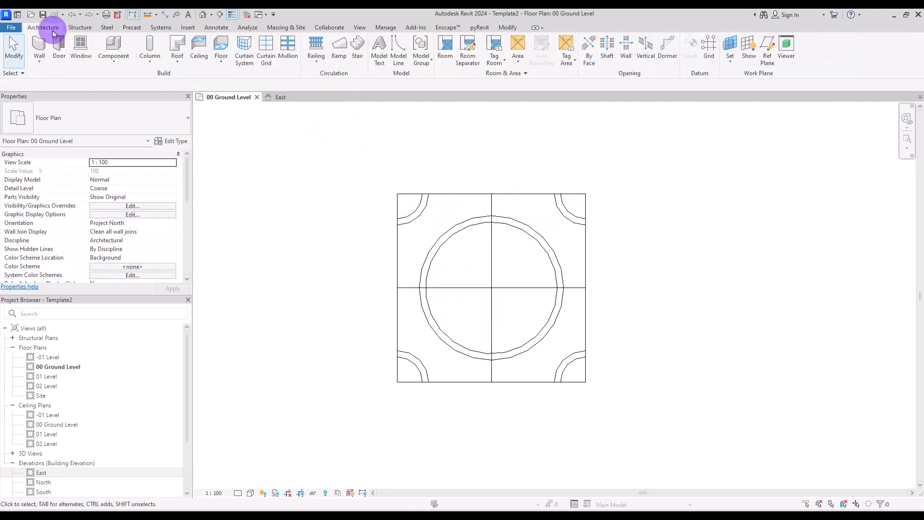
- Export all the tile lines with pyRevit Make Pattern as model pattern A, bounded by the square's lower-left and upper-right corners, to the Desktop
mouse_move(345, 148)
mouse_down()
mouse_move(493, 319)
mouse_move(632, 427)
mouse_up()
click(480, 28)
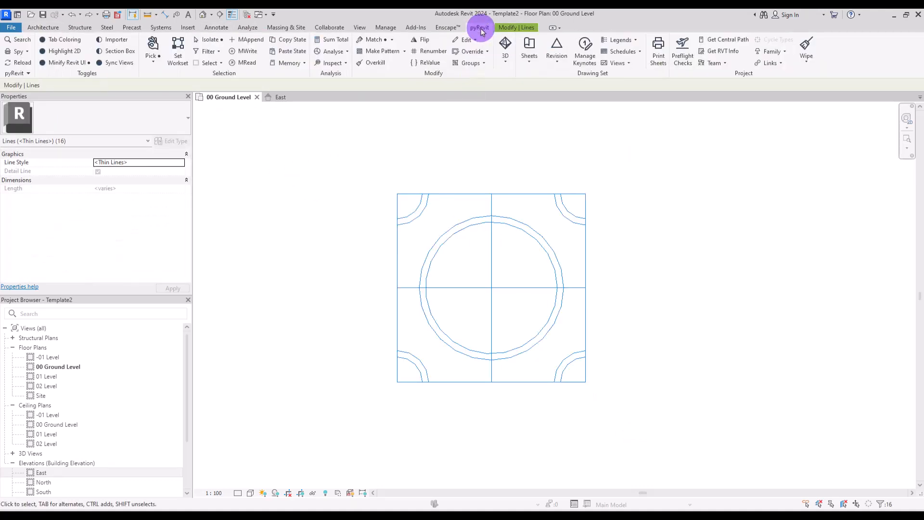
click(373, 54)
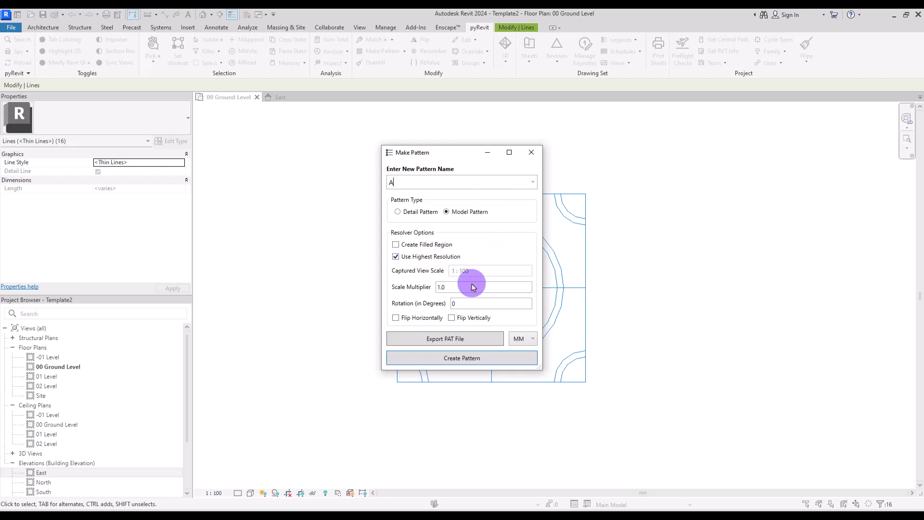
click(417, 343)
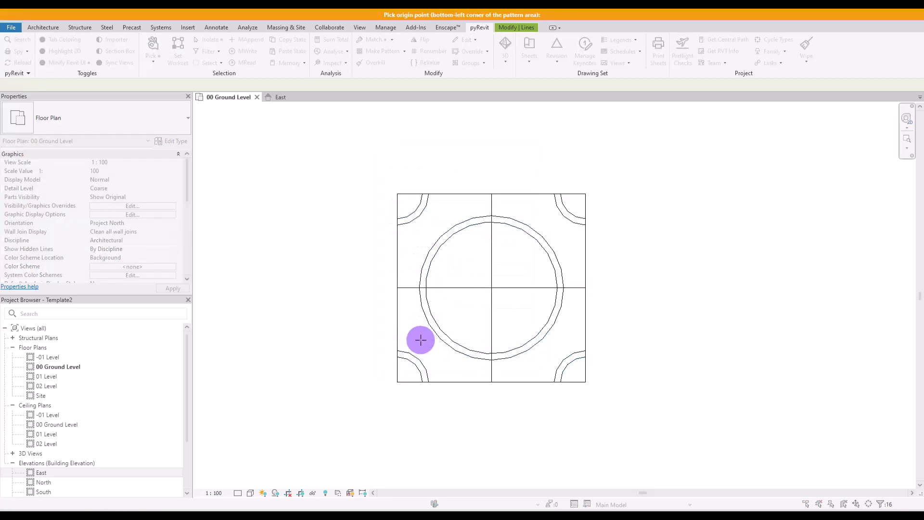
click(397, 381)
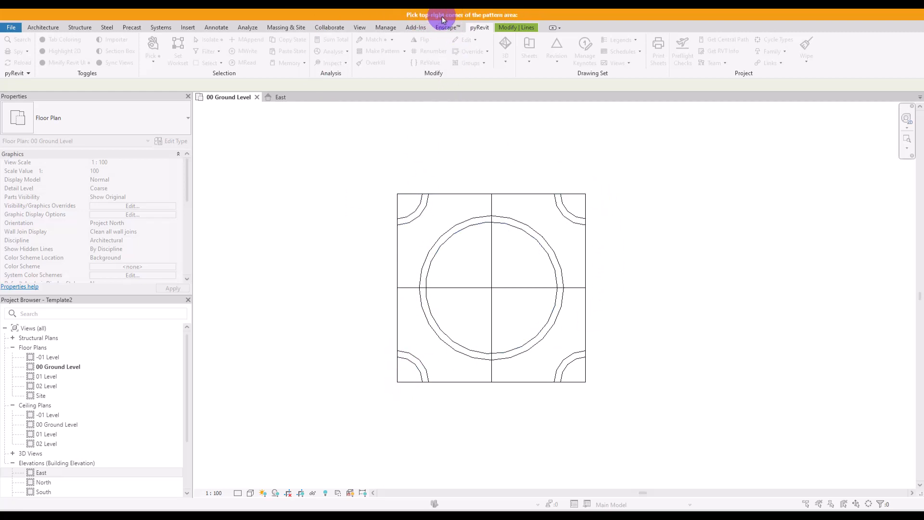
click(586, 194)
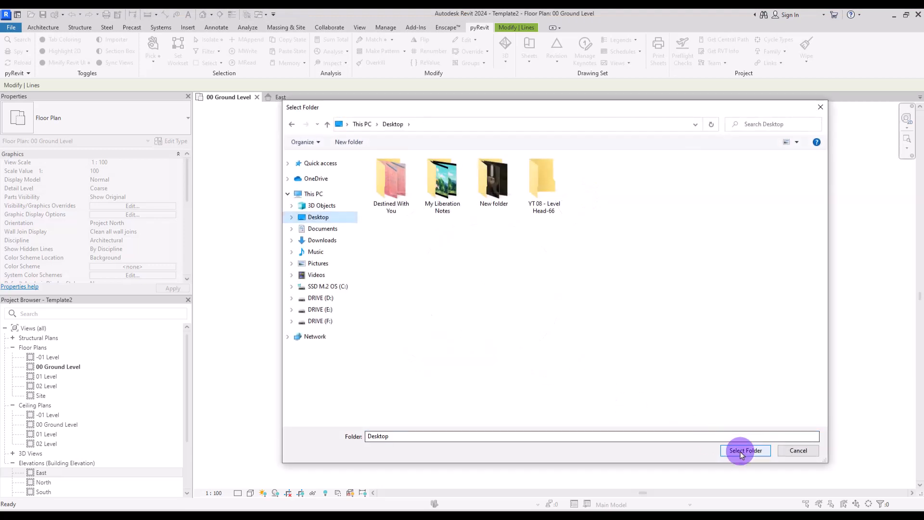
click(741, 455)
click(519, 254)
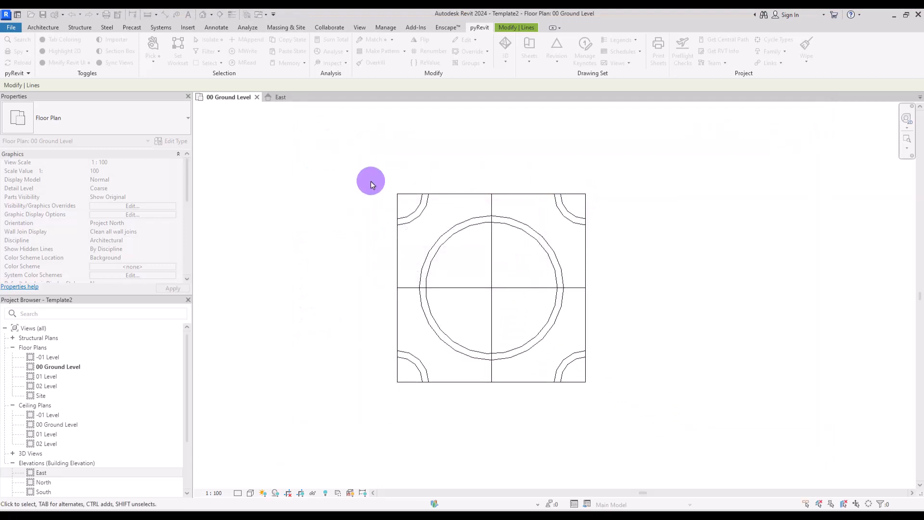
- Start an architectural floor on 00 Ground Level and sketch a rectangular boundary between opposite crossings of the four grid lines
click(29, 28)
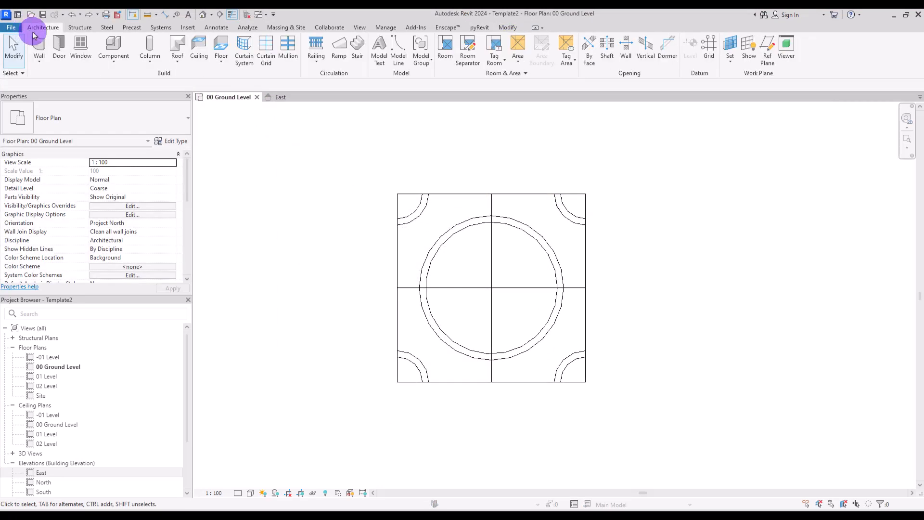
click(221, 58)
click(246, 79)
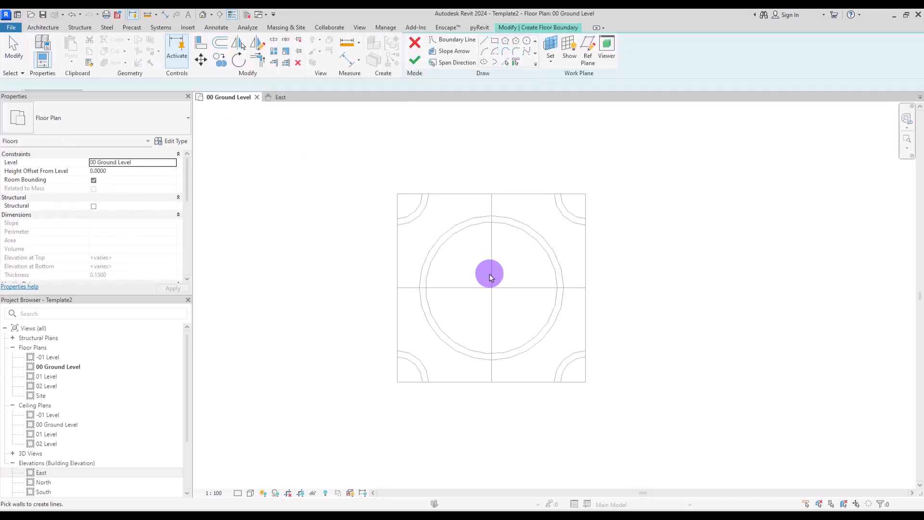
scroll(626, 247, down, 3)
scroll(275, 193, up, 8)
click(288, 194)
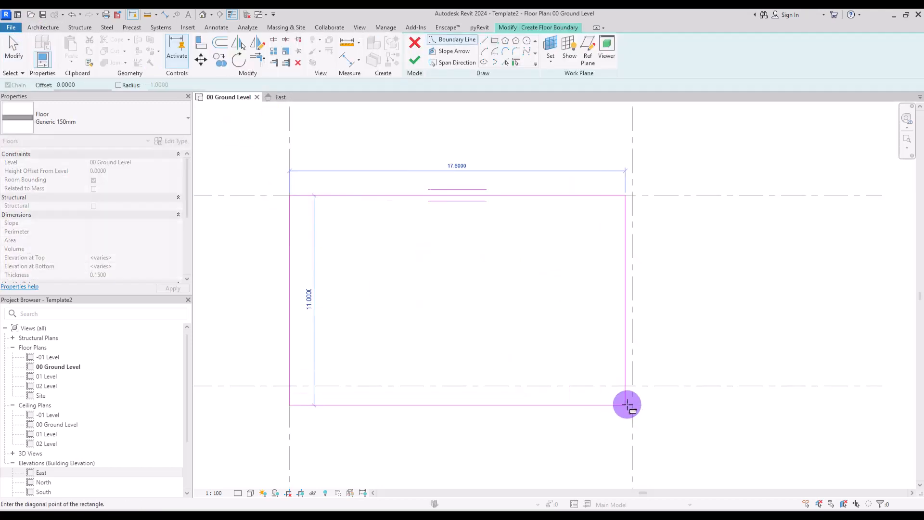
click(632, 386)
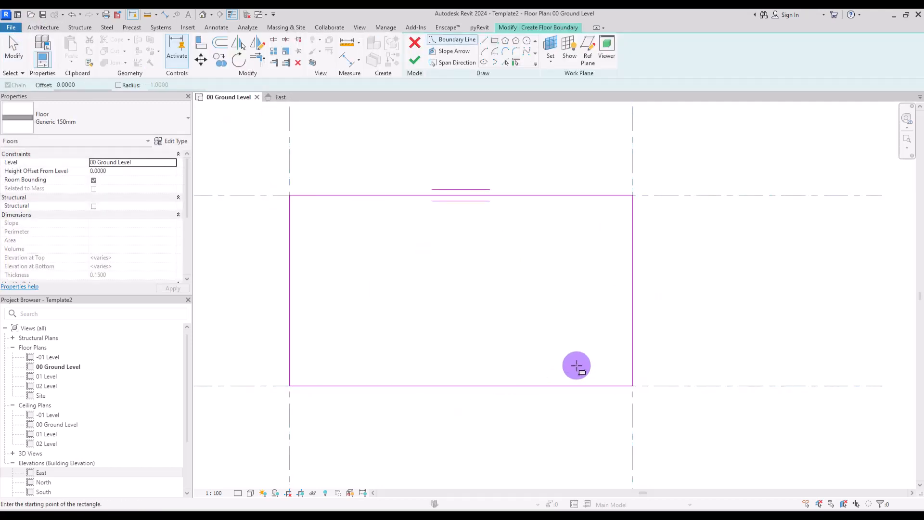
- Duplicate the Generic 150mm floor type as Floor A and set its structure layer thickness to 0.1 m
click(171, 141)
click(582, 111)
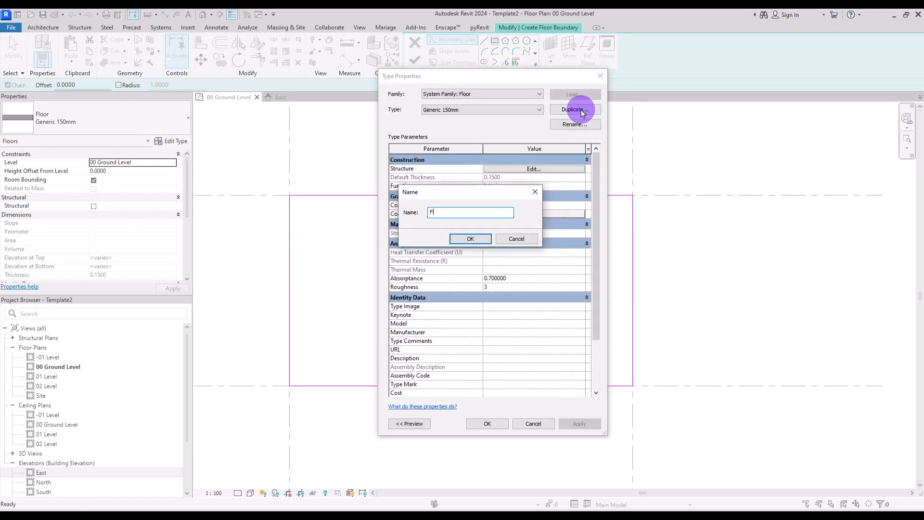
text(Floor A)
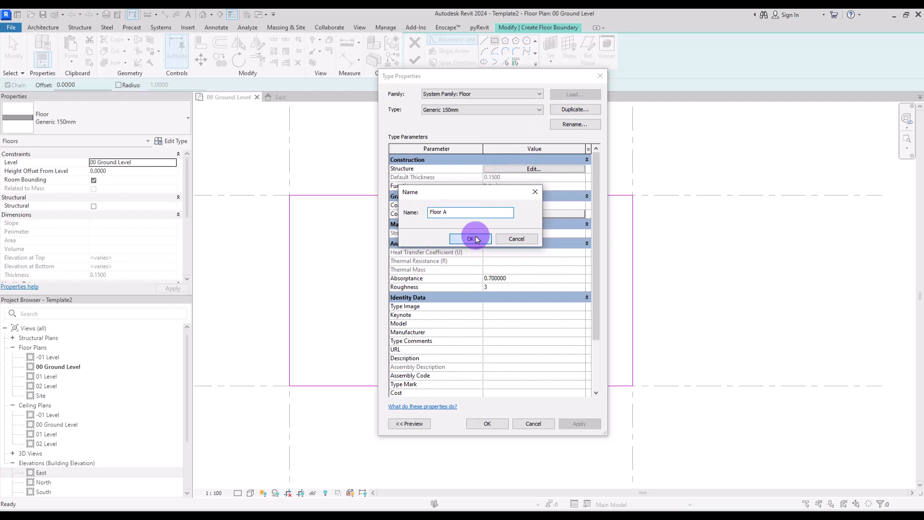
click(472, 238)
click(529, 173)
click(495, 176)
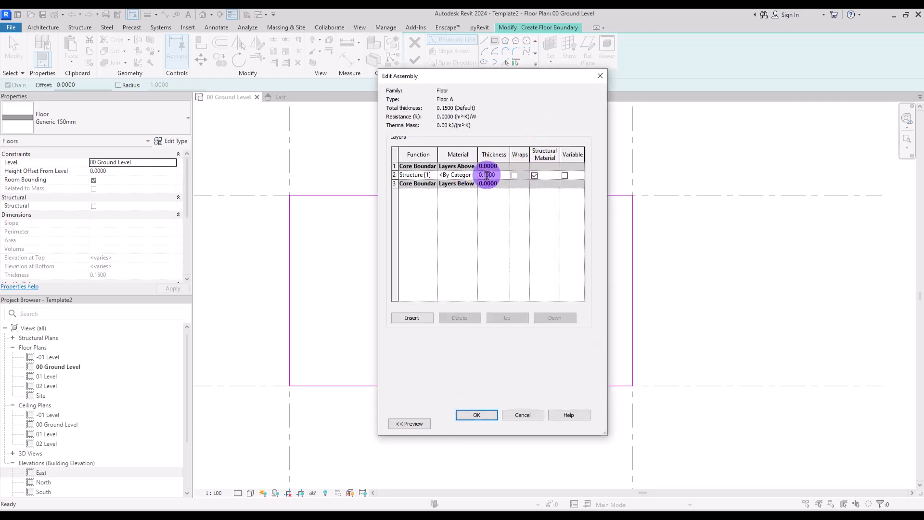
drag(486, 176, 516, 176)
click(469, 176)
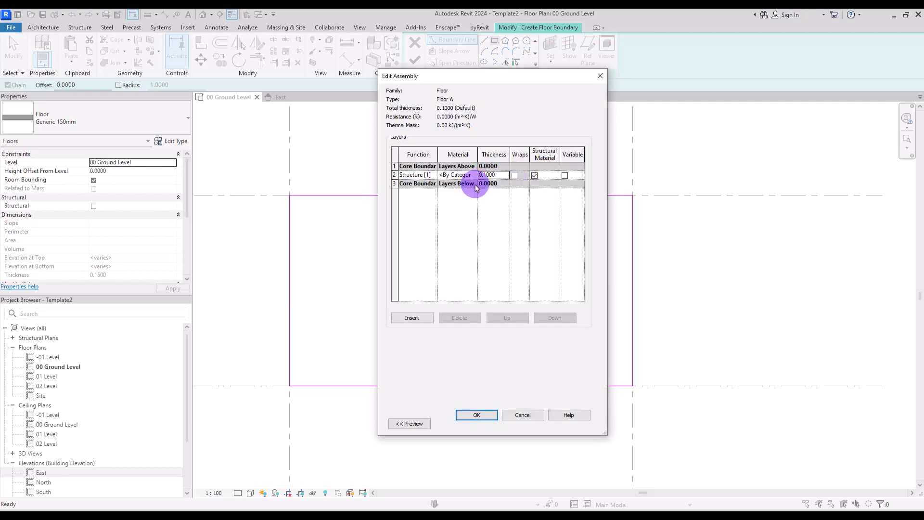
- Create a new material for Floor A's structure layer and name it 00 Tile floor
click(474, 175)
click(77, 410)
click(98, 421)
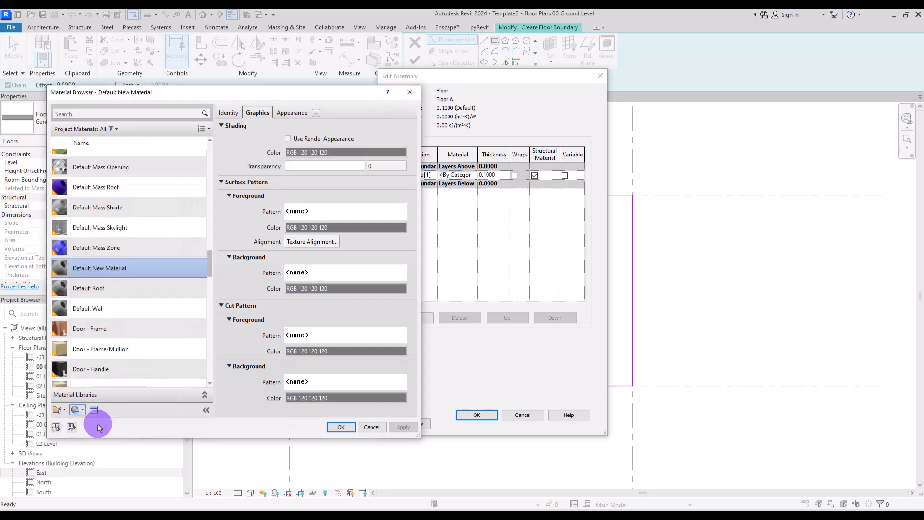
right_click(103, 254)
click(128, 295)
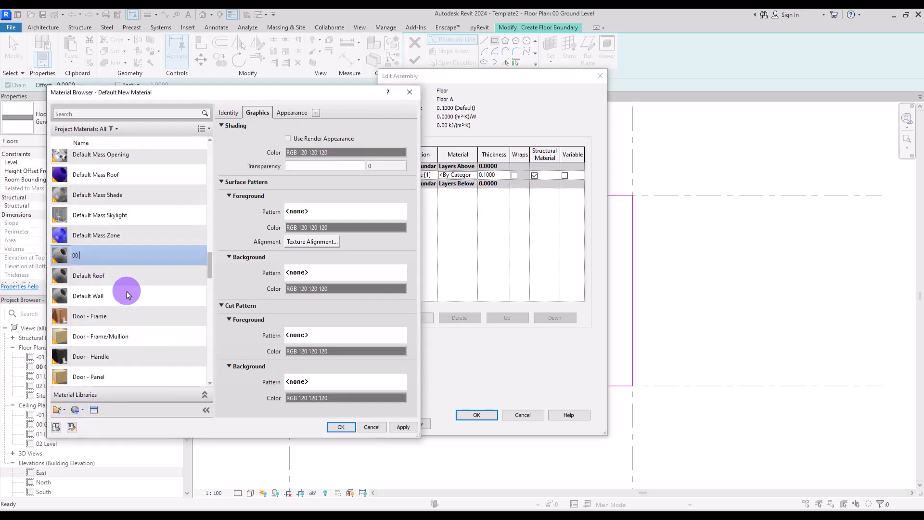
text(00 Tile floor)
key(Return)
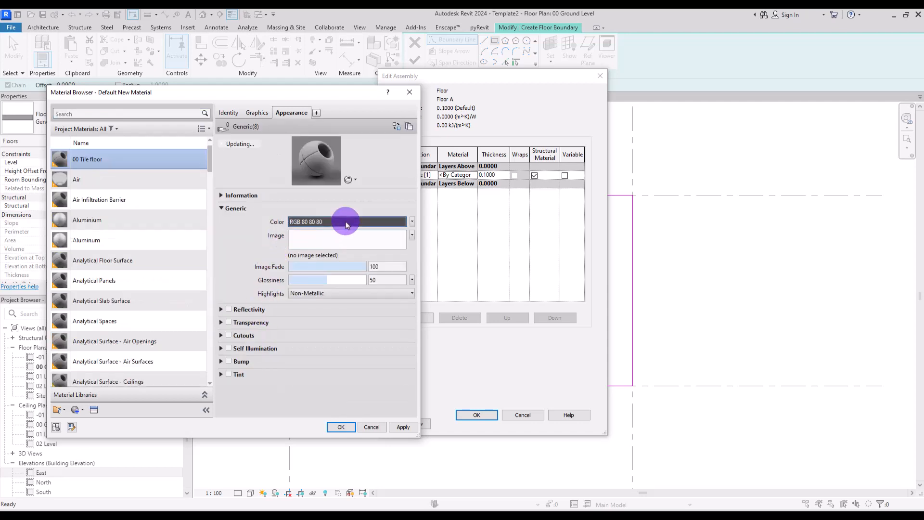
- Set the 00 Tile floor appearance colour to RGB 207 182 158 and use the render appearance for its shading
click(347, 222)
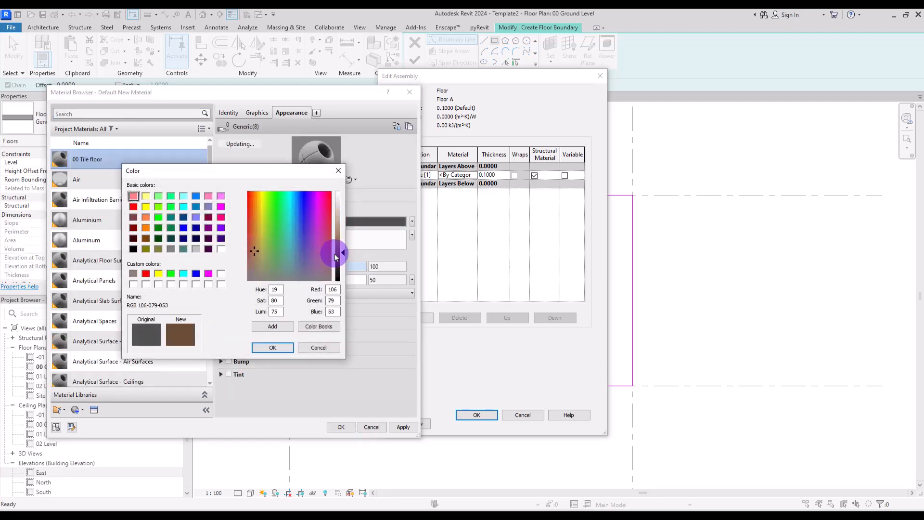
drag(342, 252, 344, 217)
click(272, 347)
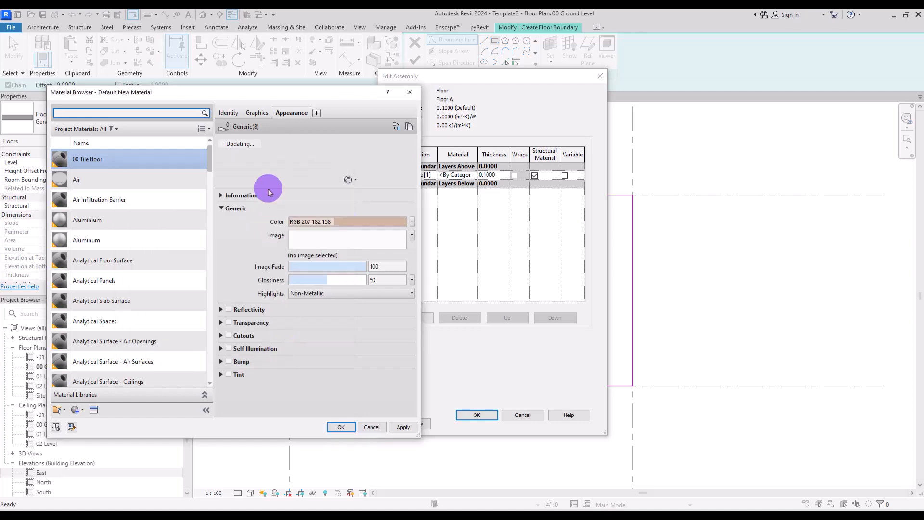
click(256, 114)
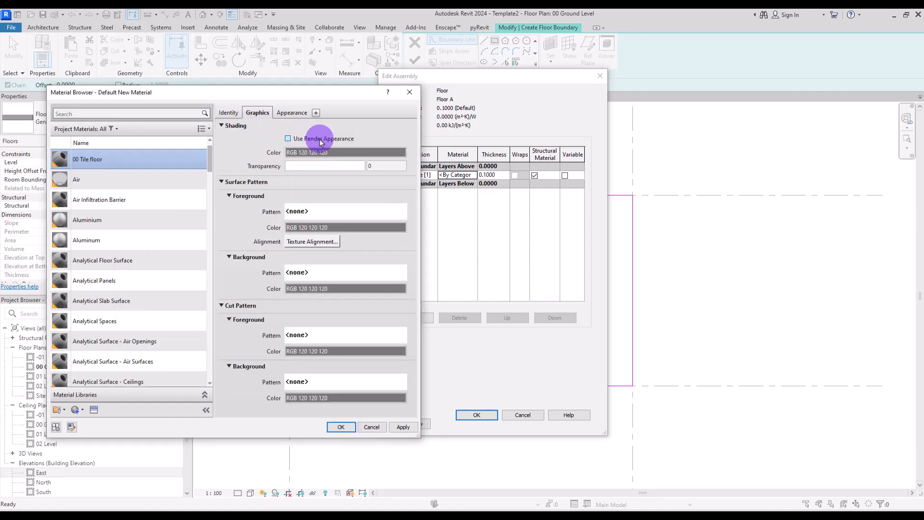
click(288, 138)
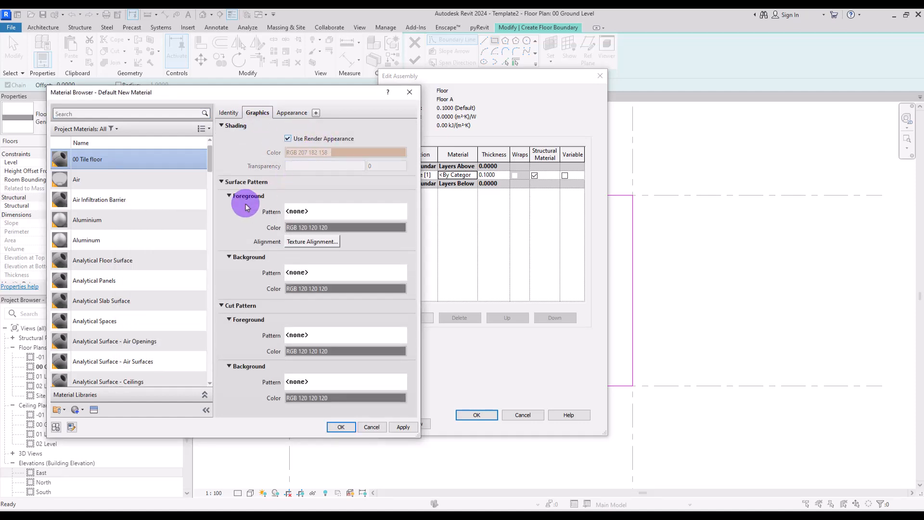
- Import A.pat from the Desktop as a custom model pattern named A and apply it as the material's surface foreground pattern
click(353, 212)
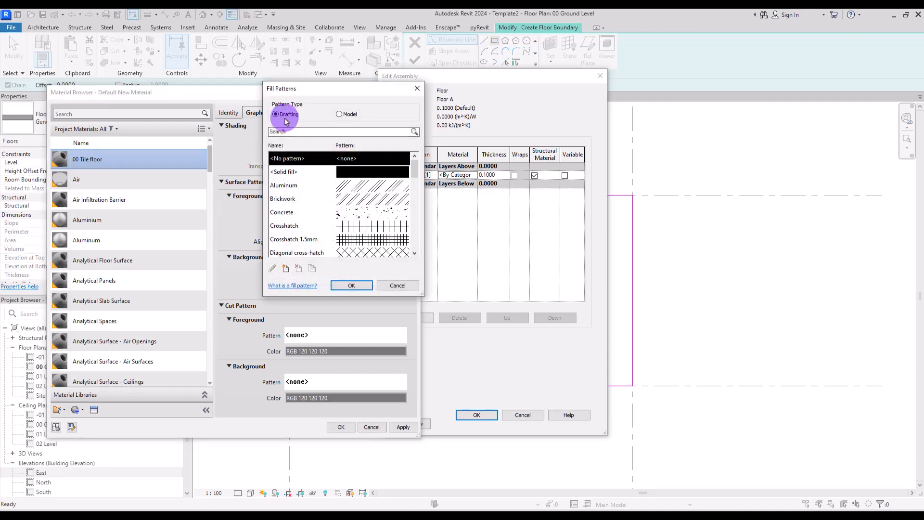
click(340, 114)
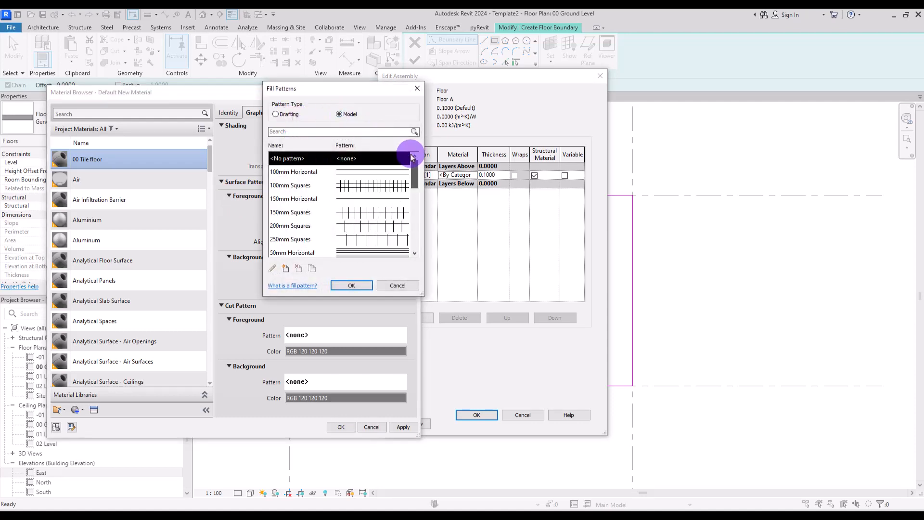
click(286, 268)
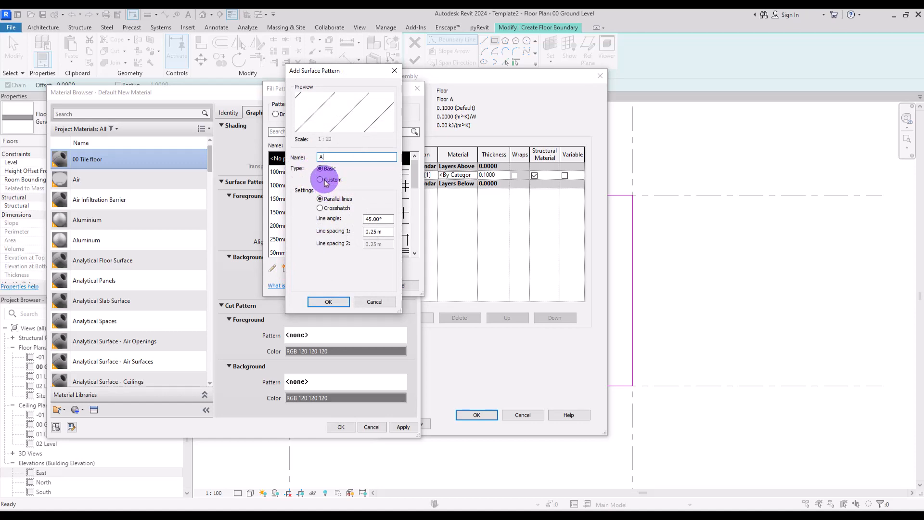
click(326, 182)
click(372, 220)
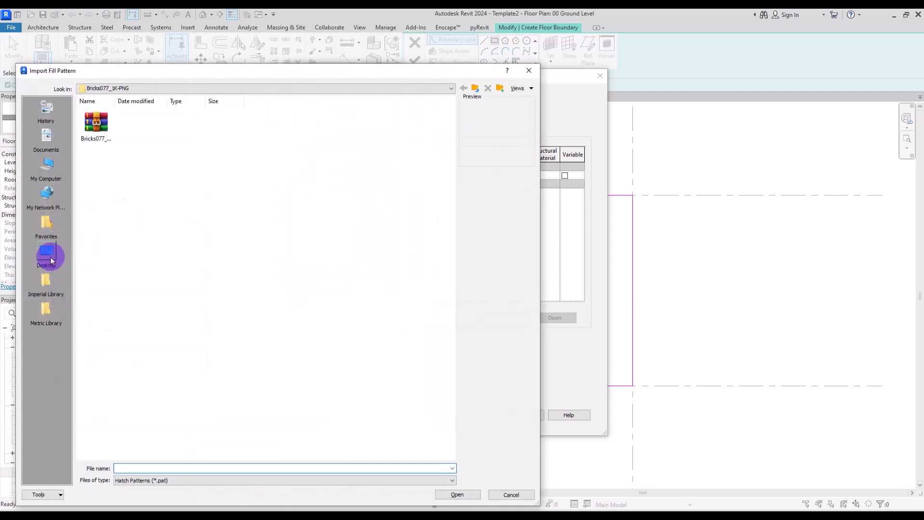
click(47, 254)
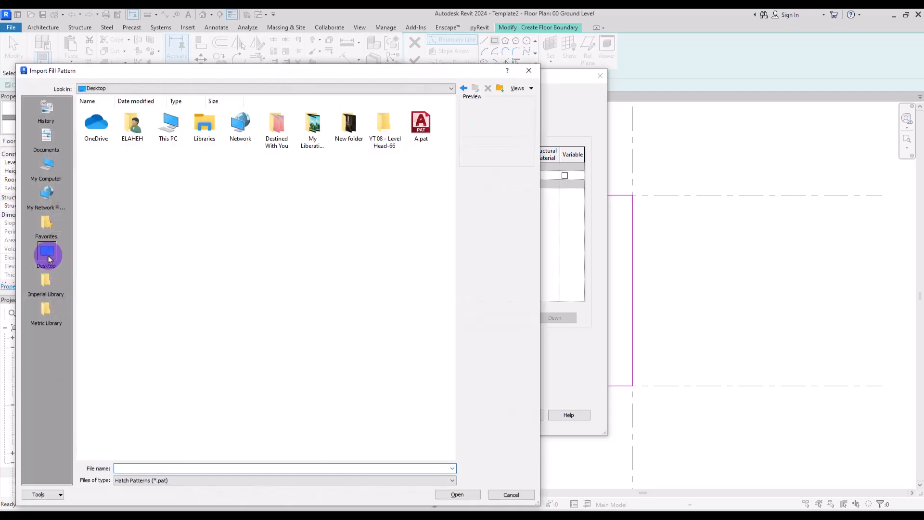
click(422, 140)
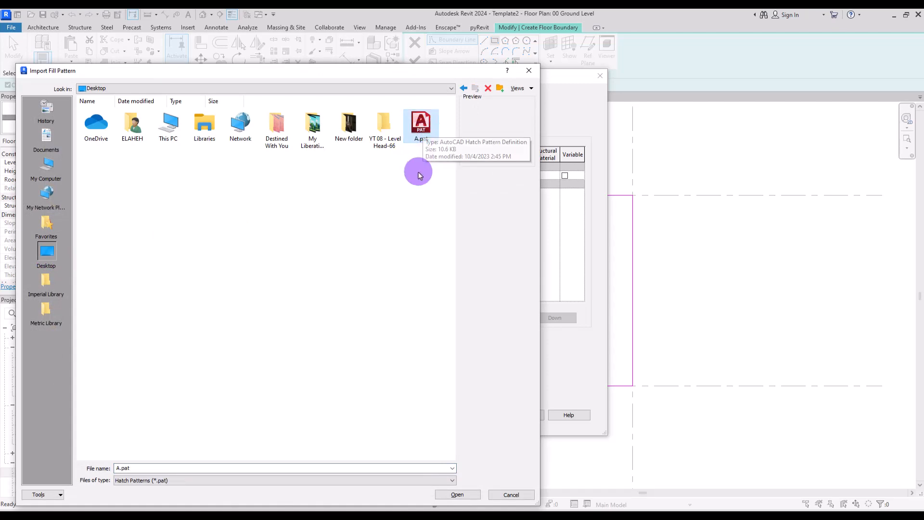
double_click(422, 131)
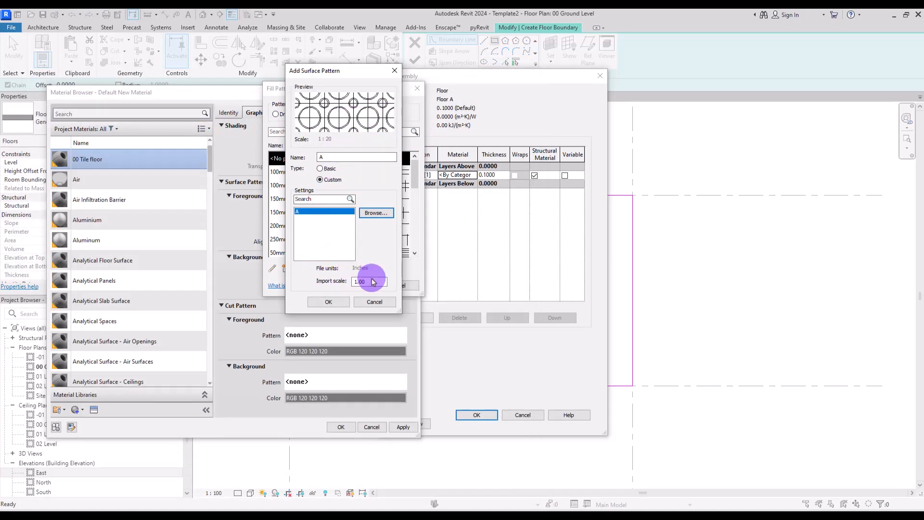
click(340, 302)
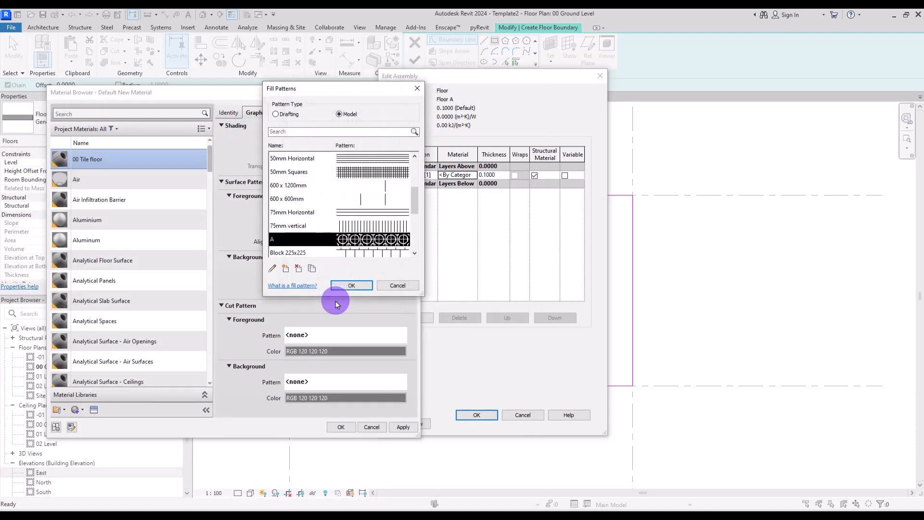
click(349, 285)
- Set the surface foreground pattern colour to RGB 18 18 18 and assign the 00 Tile floor material to the structure layer
click(358, 233)
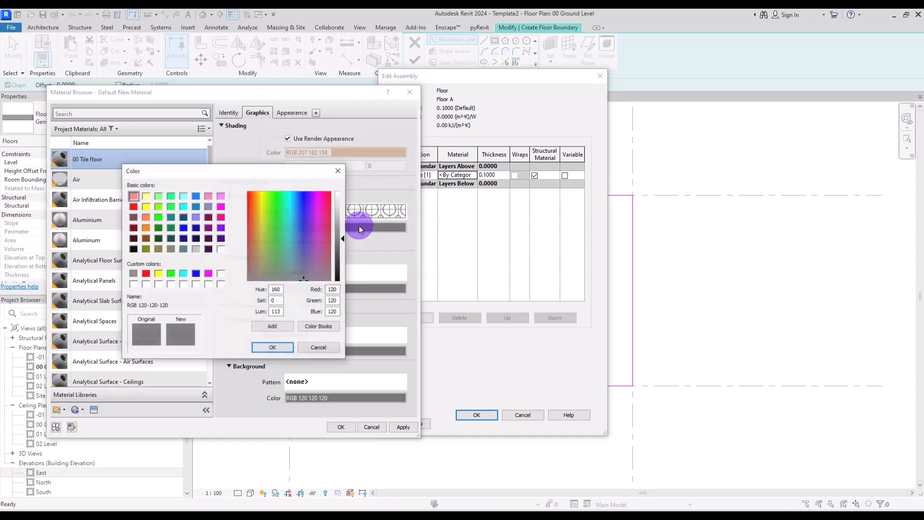
drag(343, 236, 343, 275)
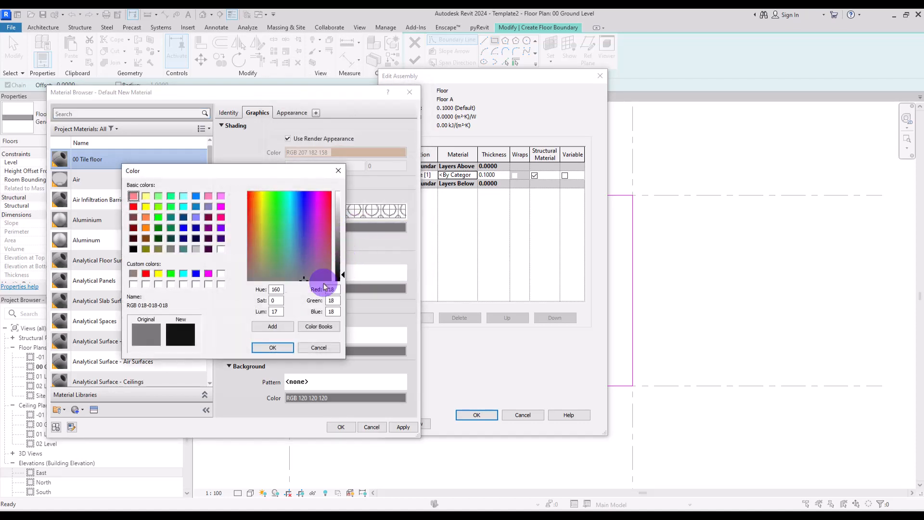
click(272, 348)
click(350, 427)
- Accept the Floor A assembly and type properties and finish the floor sketch
click(477, 415)
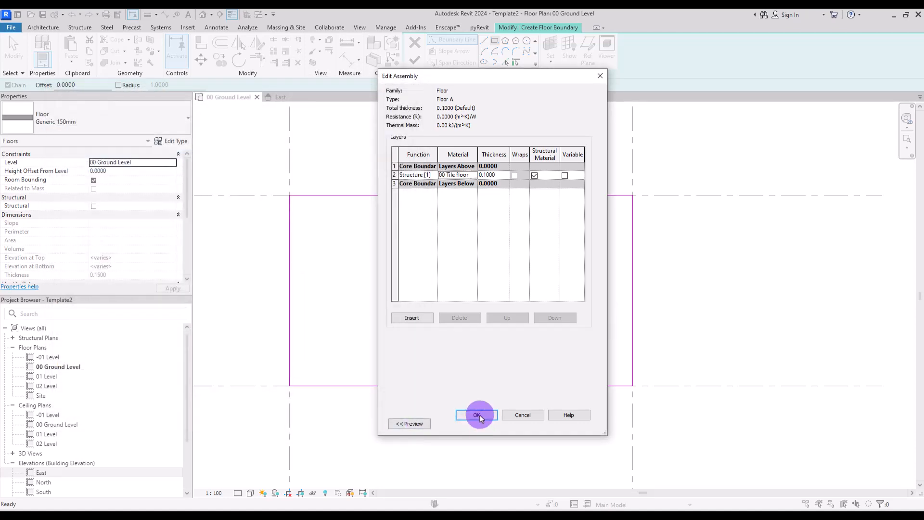
click(479, 422)
click(413, 67)
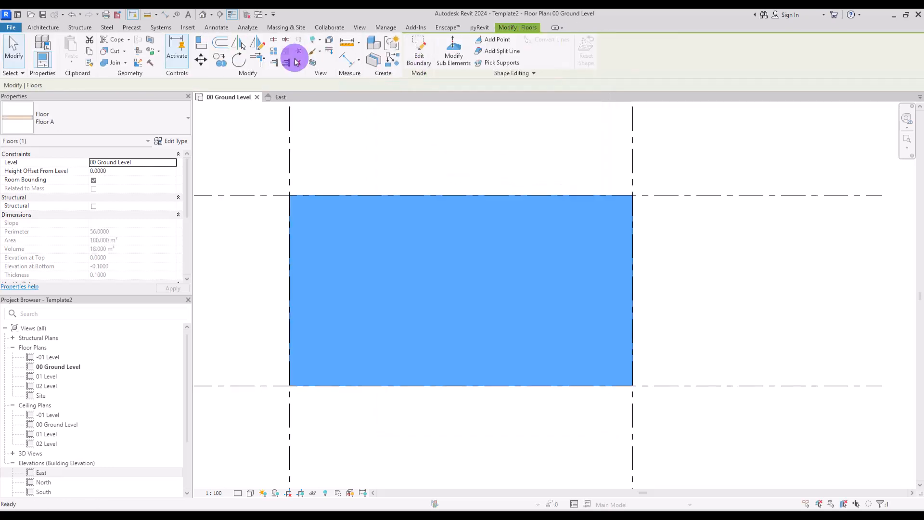
- Open the default 3D view and set its visual style to Textures to inspect the patterned floor
click(204, 15)
scroll(640, 326, up, 5)
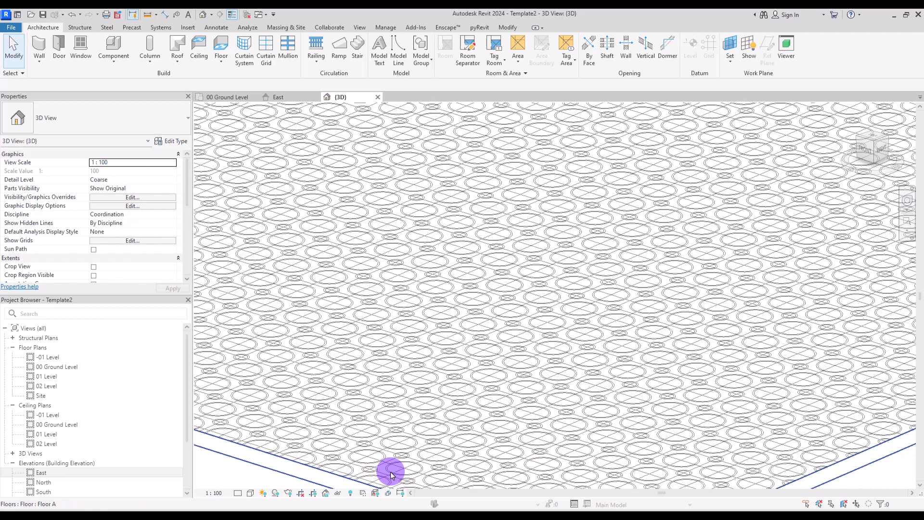
click(250, 493)
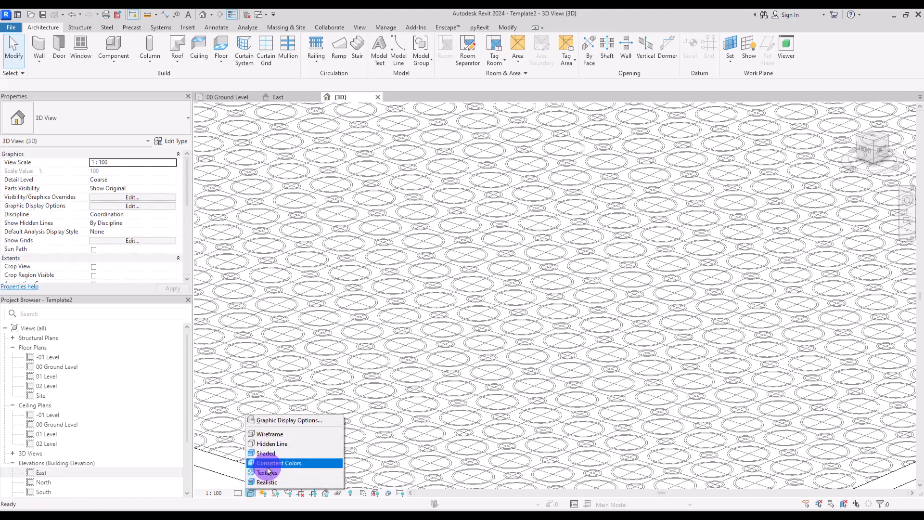
click(270, 473)
scroll(489, 342, down, 5)
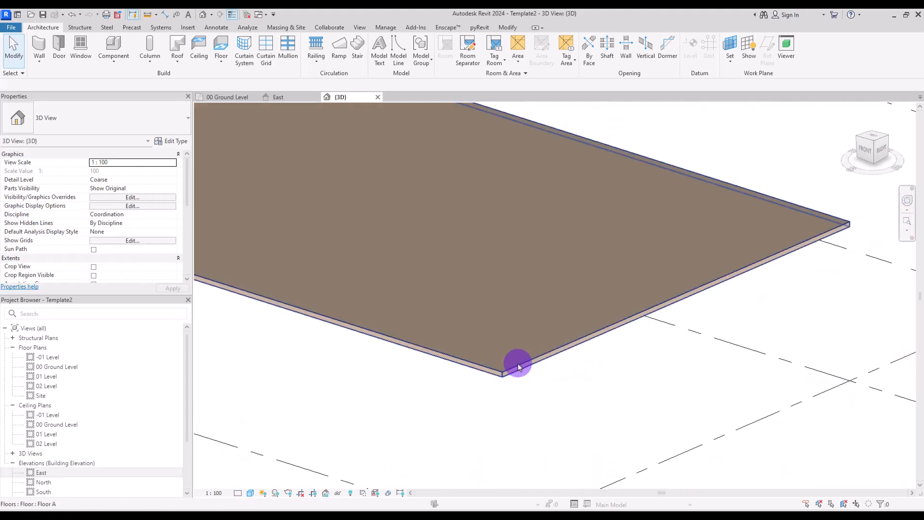
- Delete the Floor A sample floor from the model and return to the 00 Ground Level plan
click(518, 366)
key(Delete)
key(ctrl+Tab)
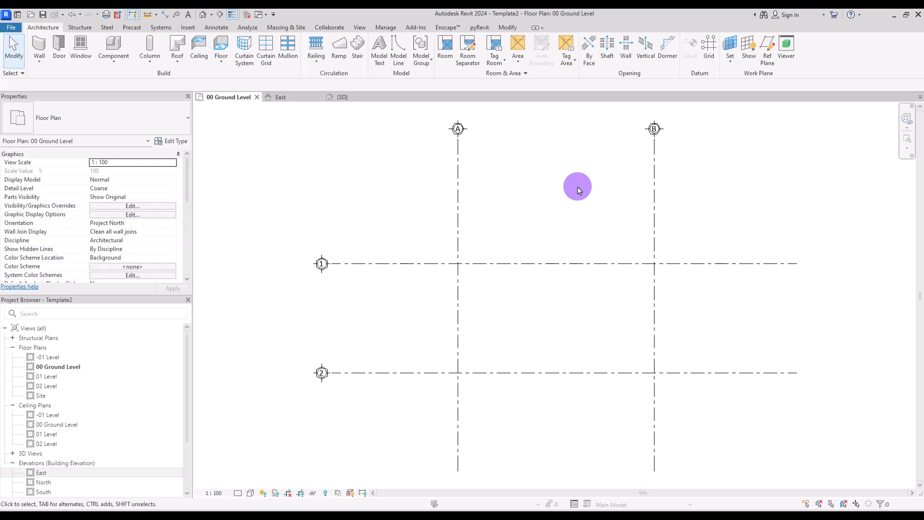
- Load the family Sliding Door.rfa from the 36 Sliding Door folder and Window.rfa from the 64 Win folder
click(446, 27)
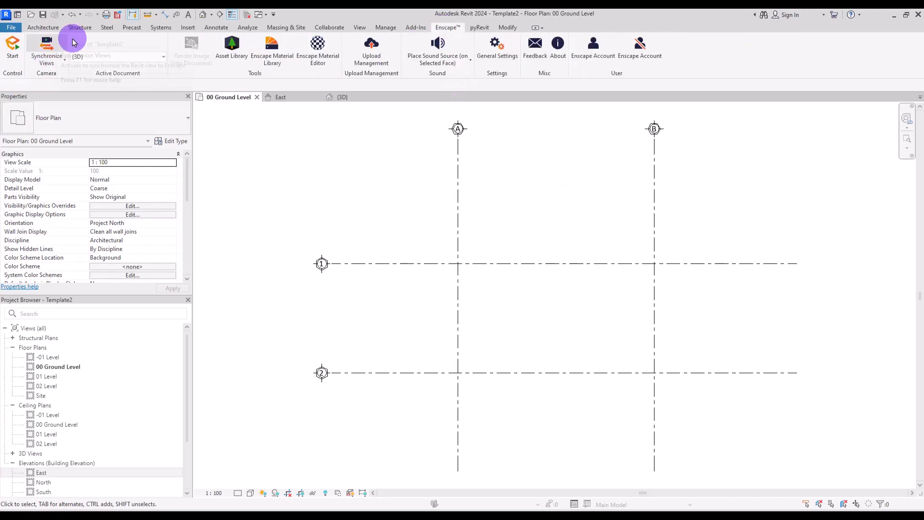
click(188, 27)
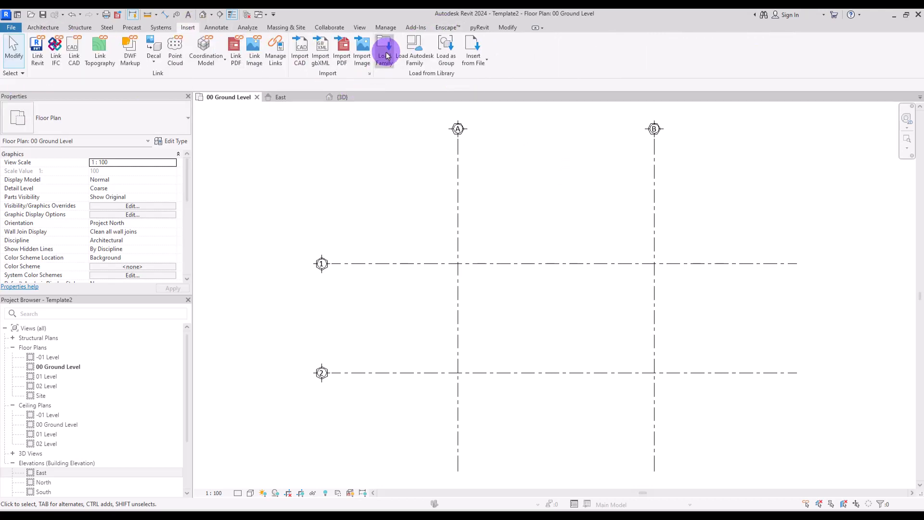
click(384, 48)
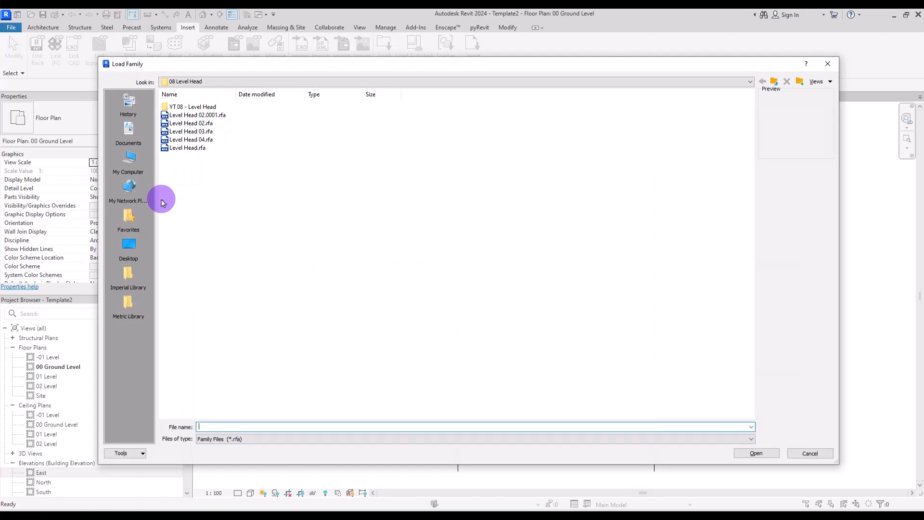
click(128, 156)
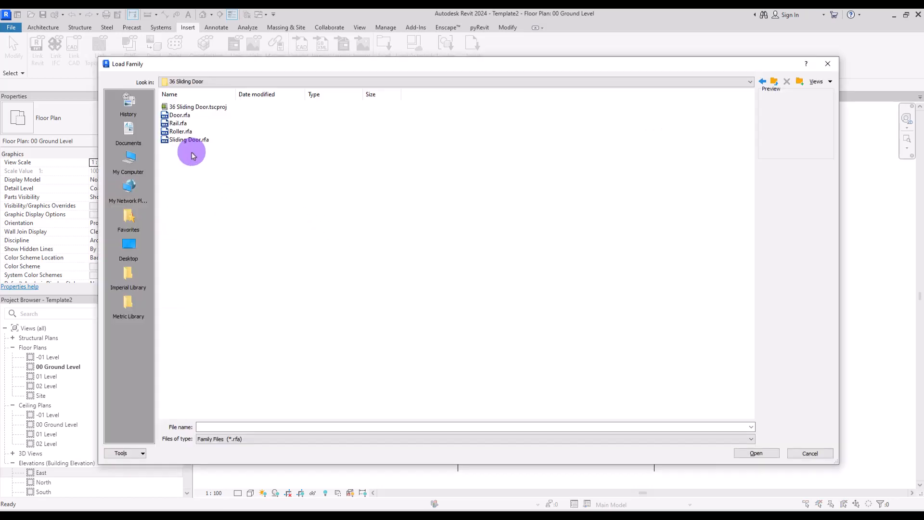
right_click(210, 161)
mouse_move(226, 163)
click(322, 175)
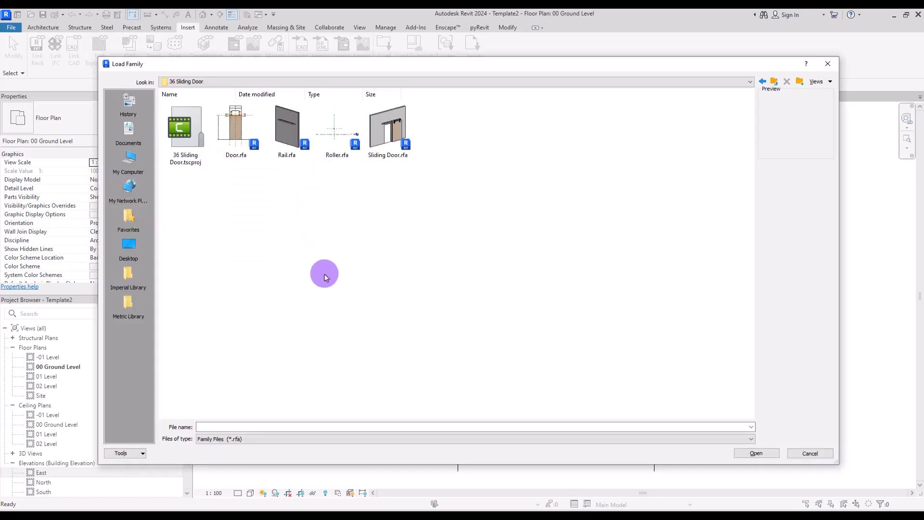
double_click(388, 123)
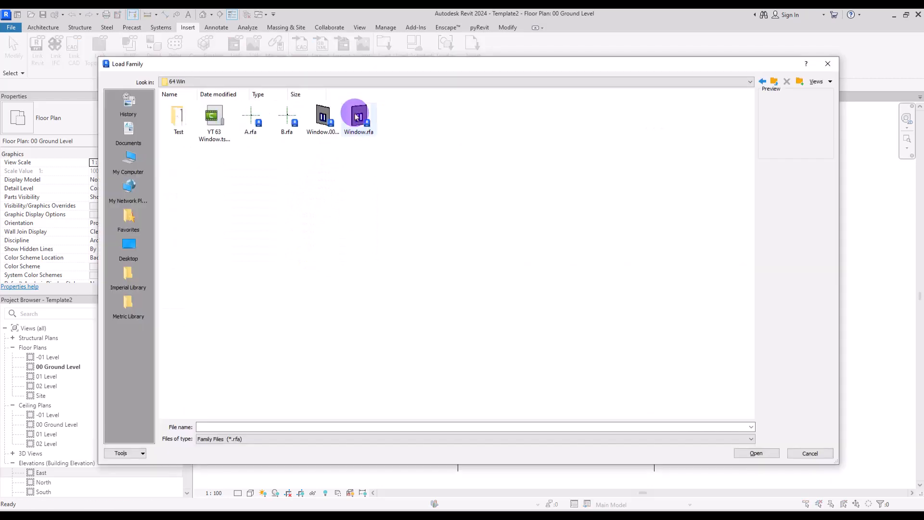
double_click(357, 117)
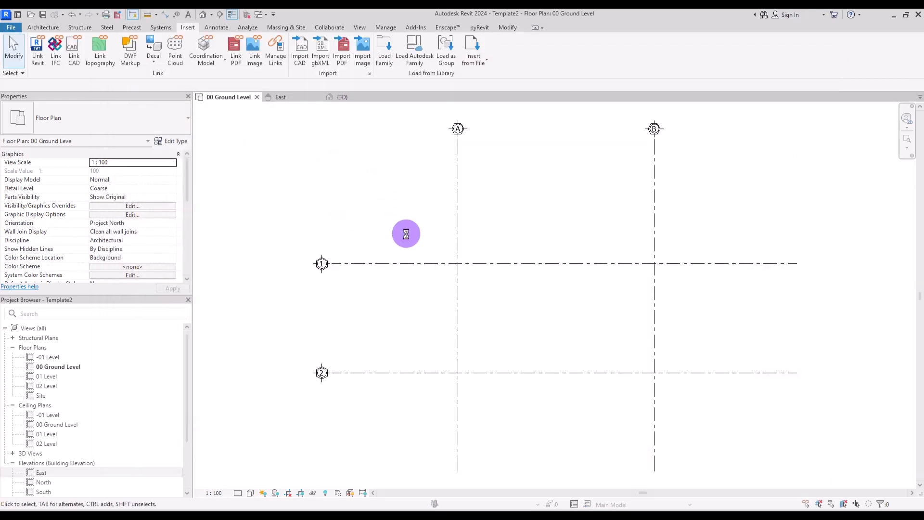
- Examine the door and window types available for placement, including the loaded Sliding Door and Window families
click(47, 27)
click(58, 49)
click(52, 128)
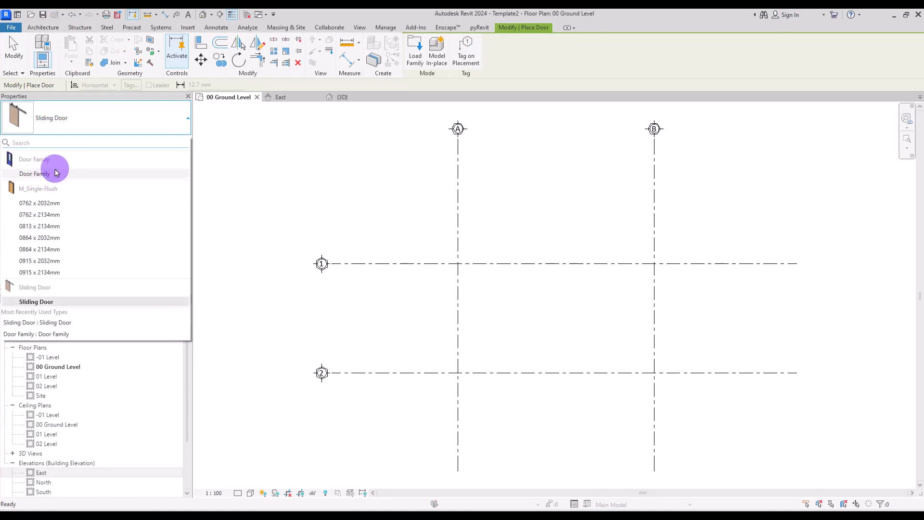
click(581, 54)
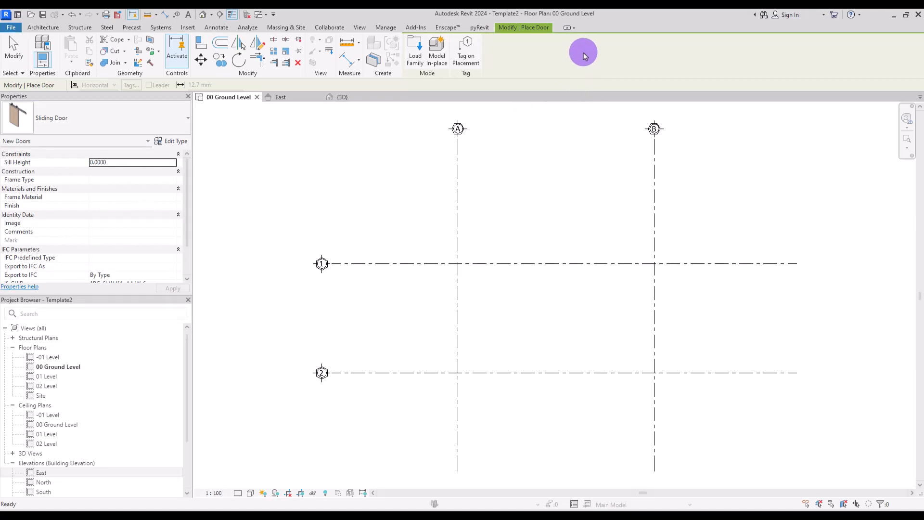
click(41, 30)
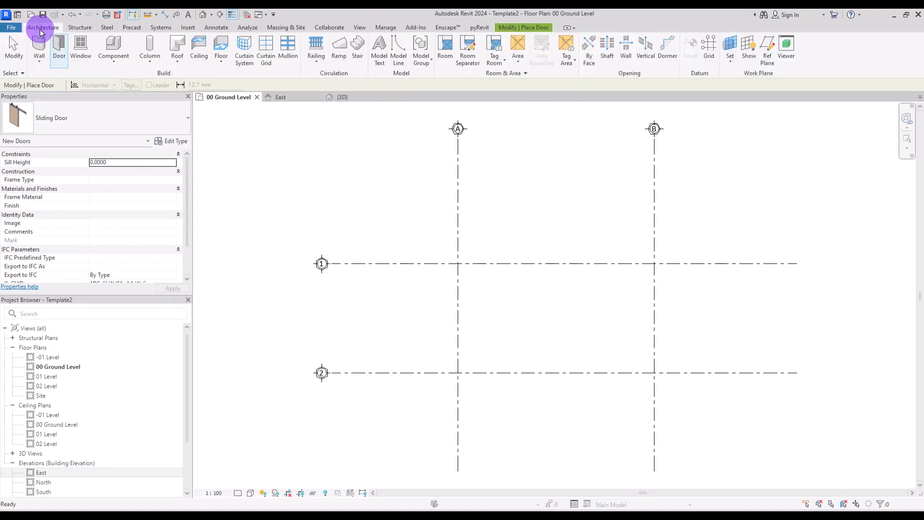
click(81, 48)
click(100, 119)
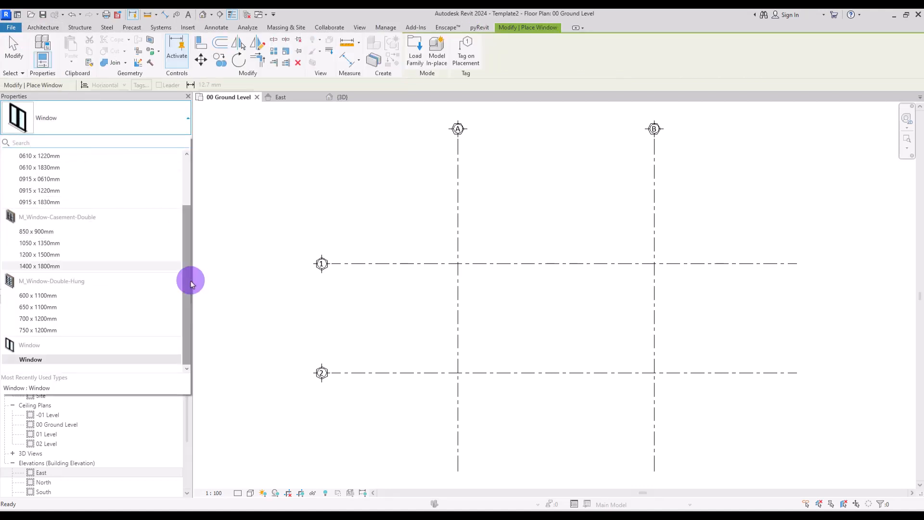
drag(187, 278, 184, 310)
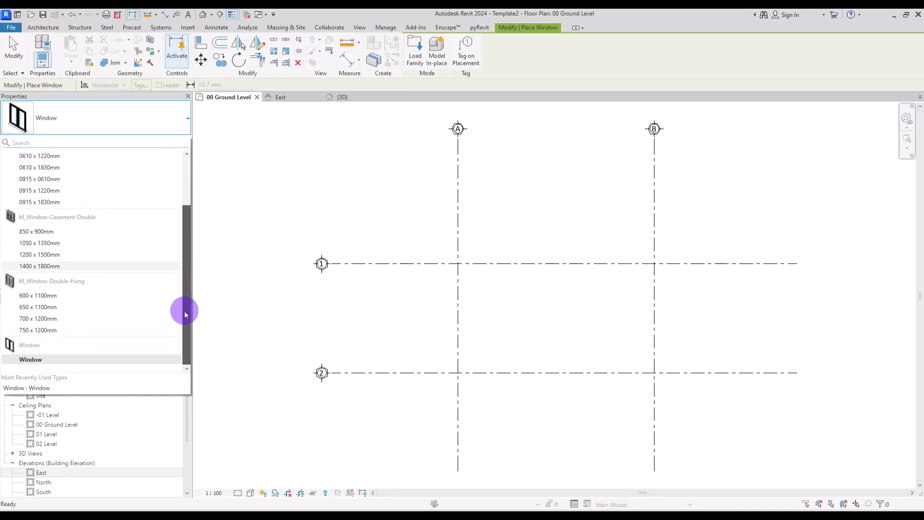
key(Escape)
key(Escape)
- Load the grey double bed, Bed 06, from the Enscape Asset Library and check it among the placeable components
click(443, 29)
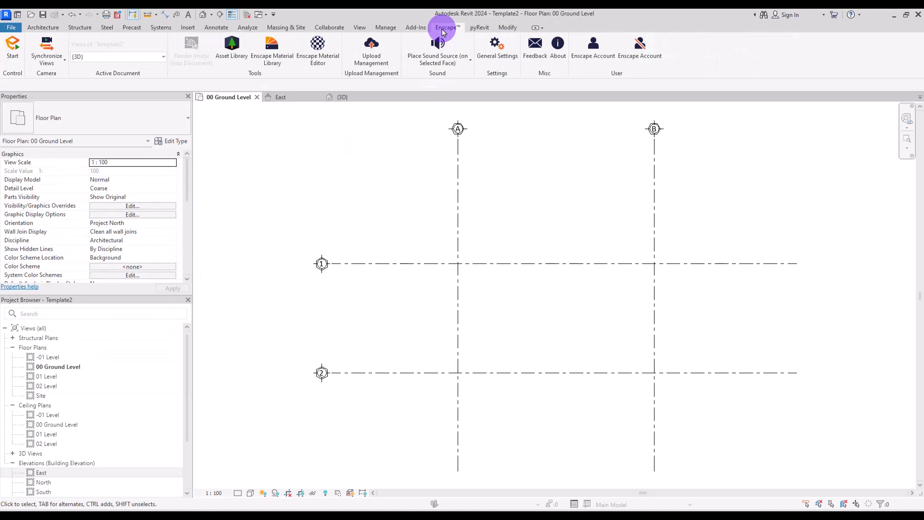
click(229, 52)
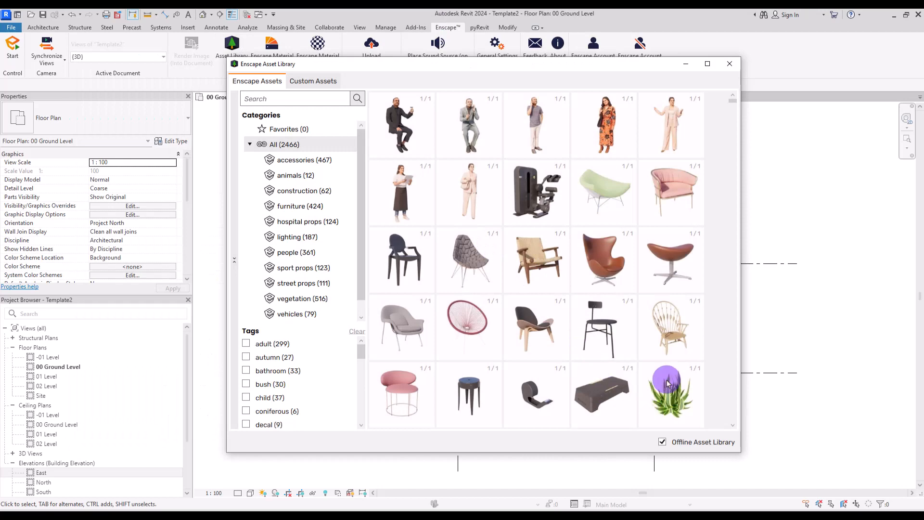
click(733, 426)
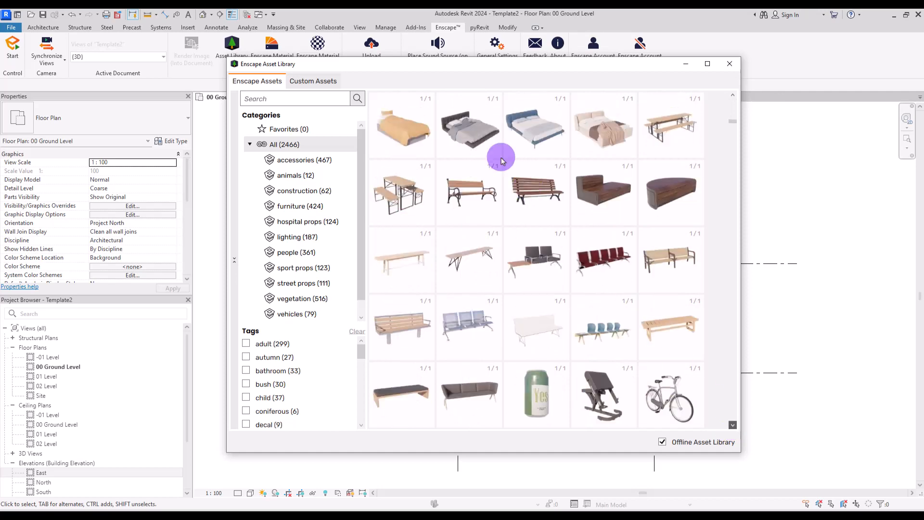
click(474, 126)
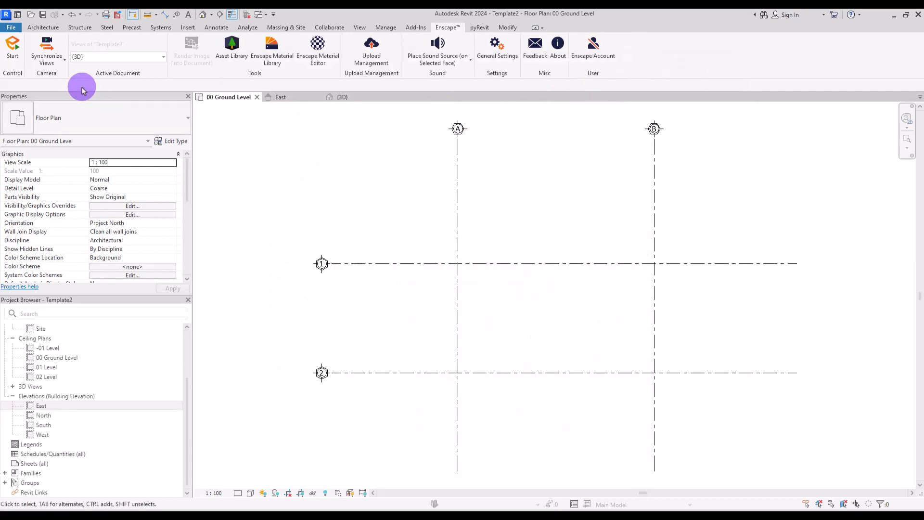
click(54, 27)
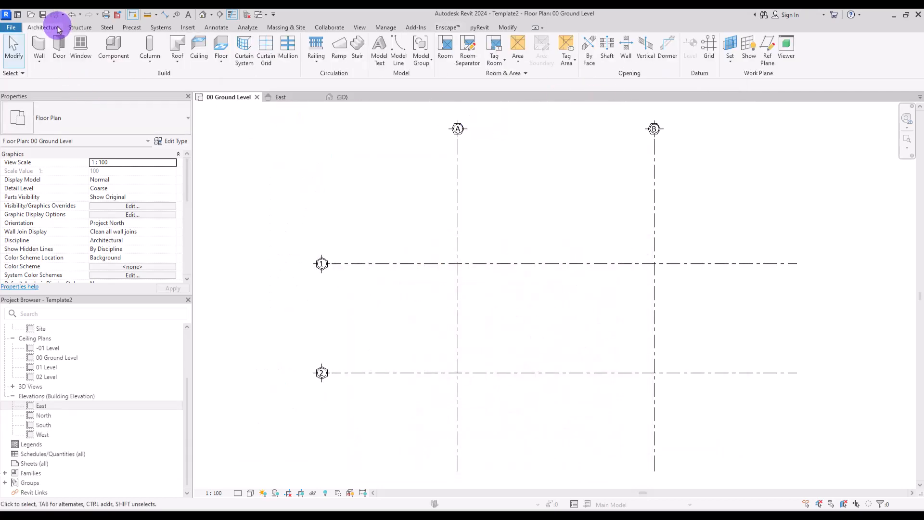
click(114, 69)
click(120, 77)
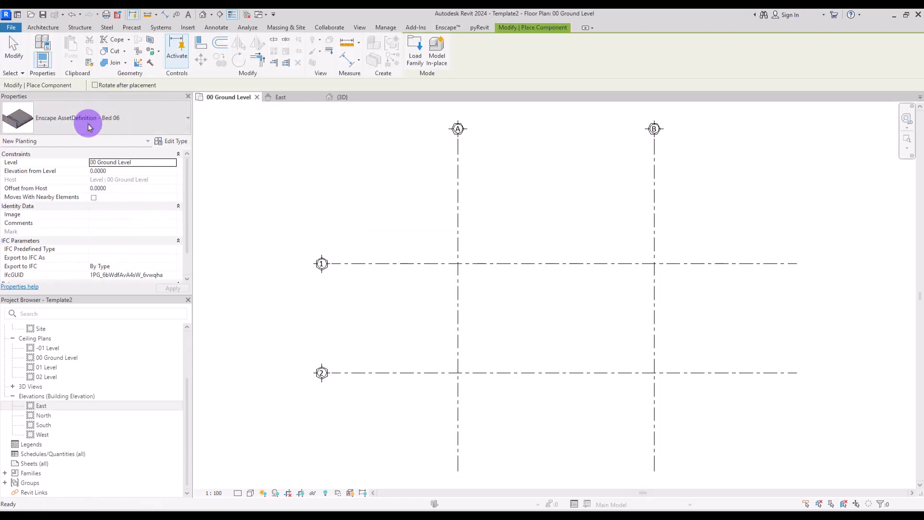
key(Escape)
key(Escape)
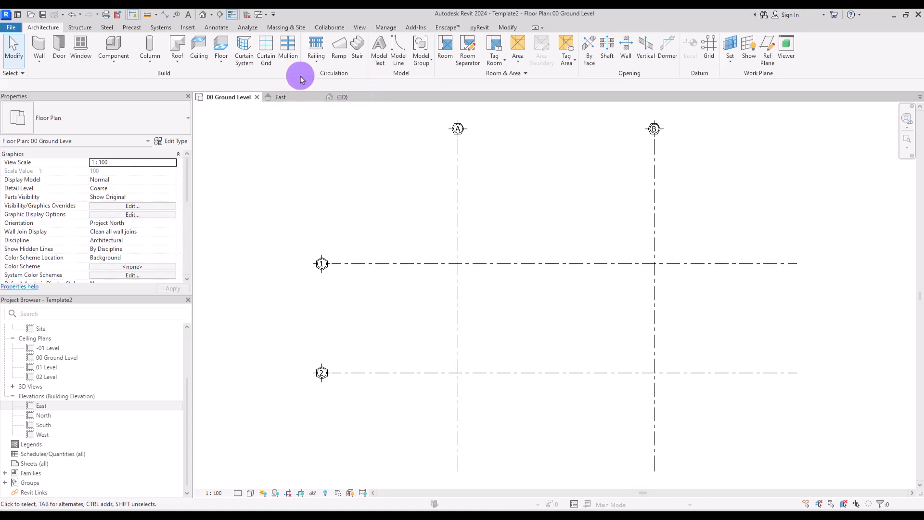
click(316, 62)
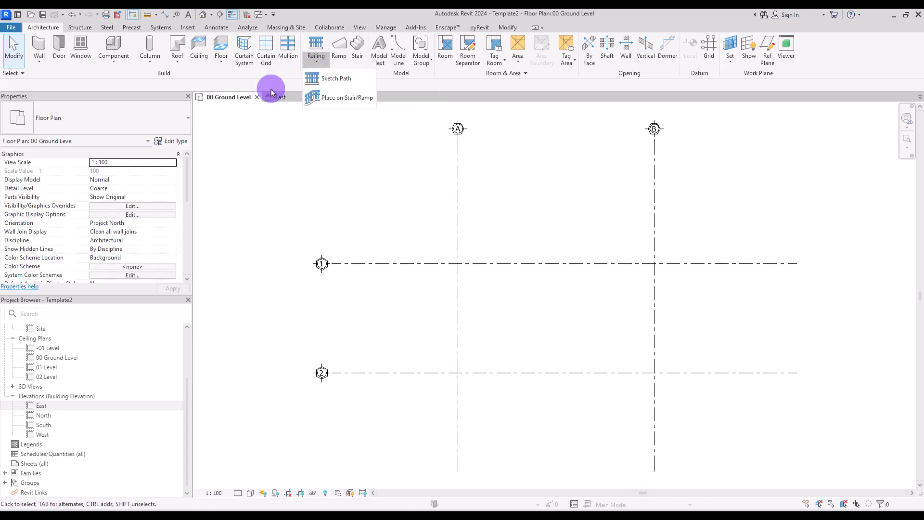
click(85, 30)
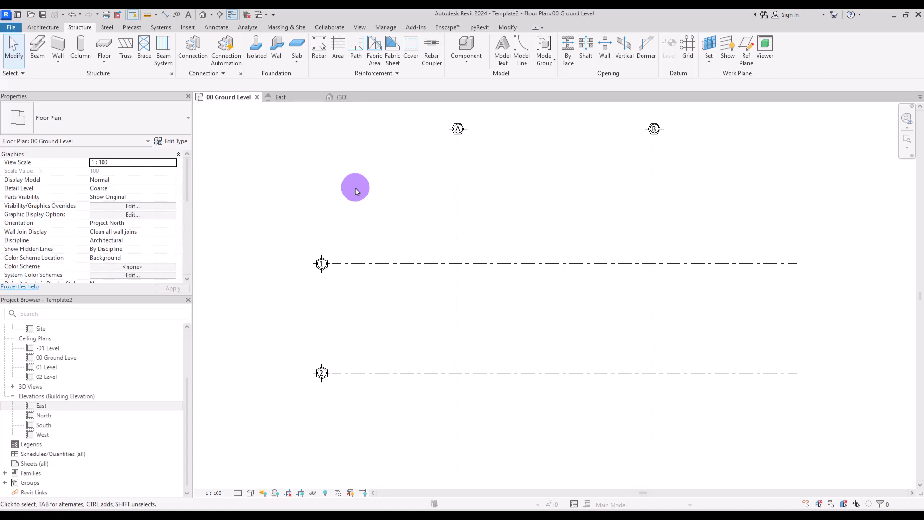
click(508, 28)
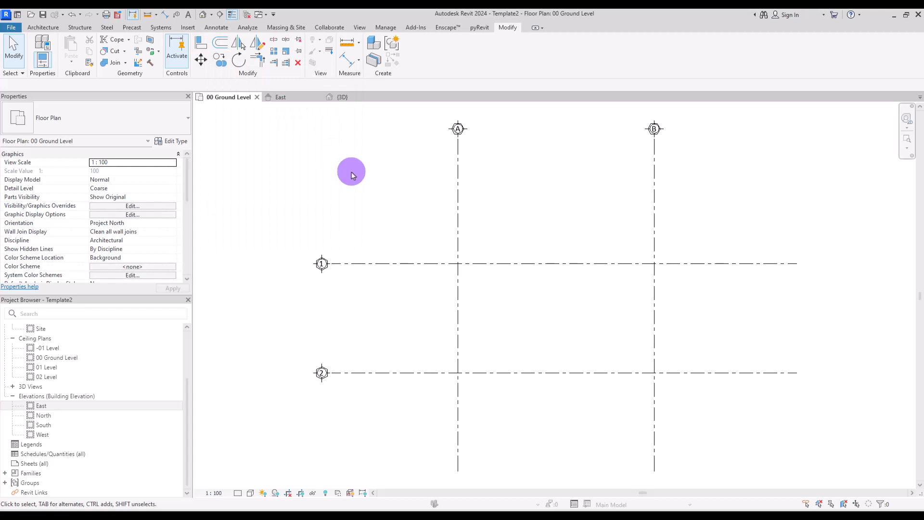
- Find the Move command in the keyboard shortcut settings and assign it the additional shortcut M
click(362, 27)
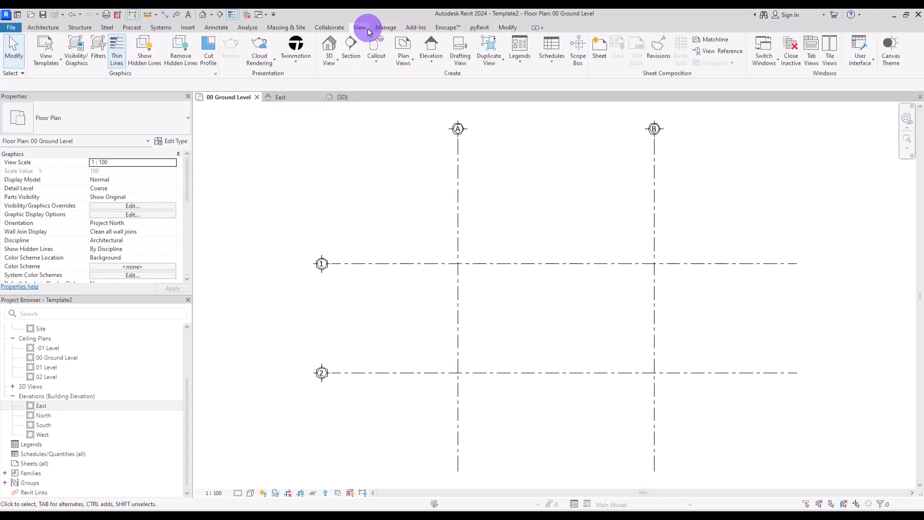
click(867, 65)
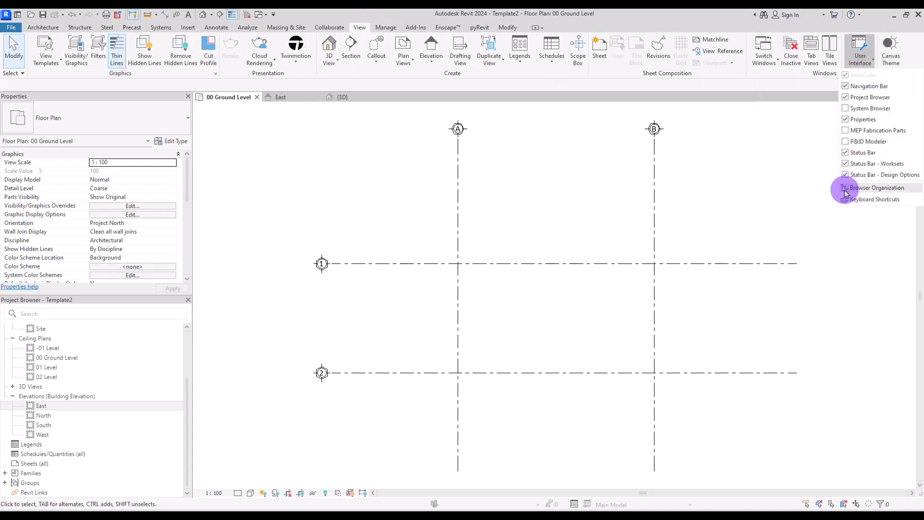
click(898, 198)
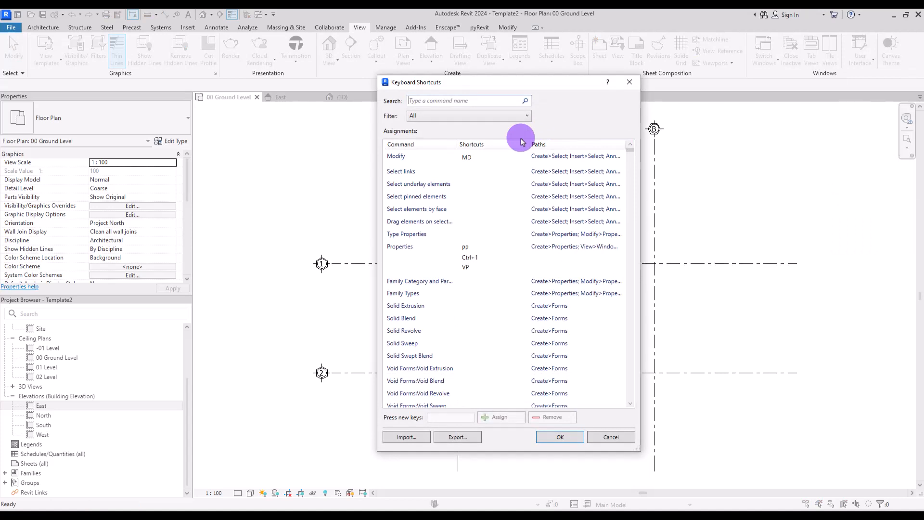
click(462, 101)
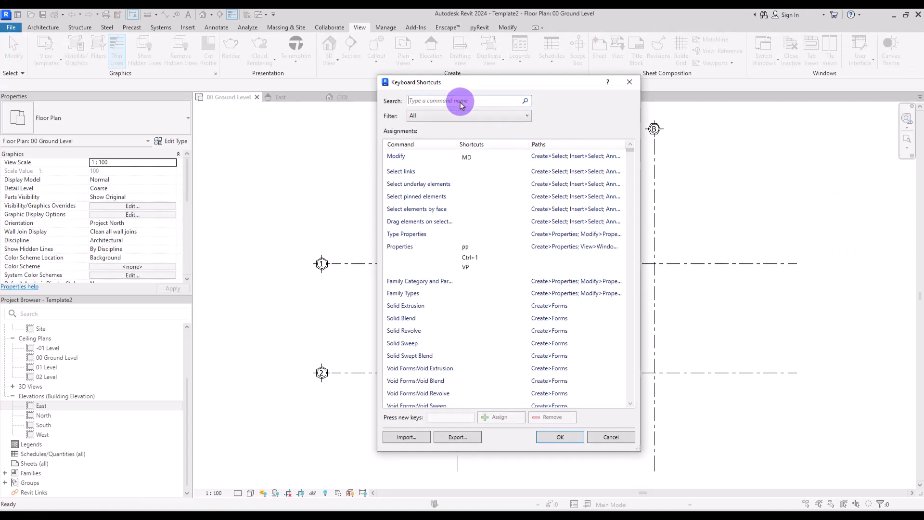
text(Move)
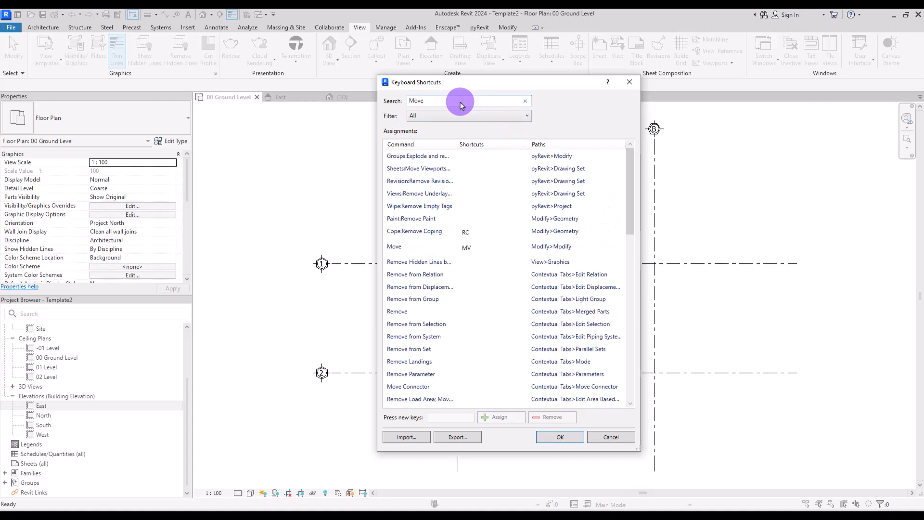
click(434, 249)
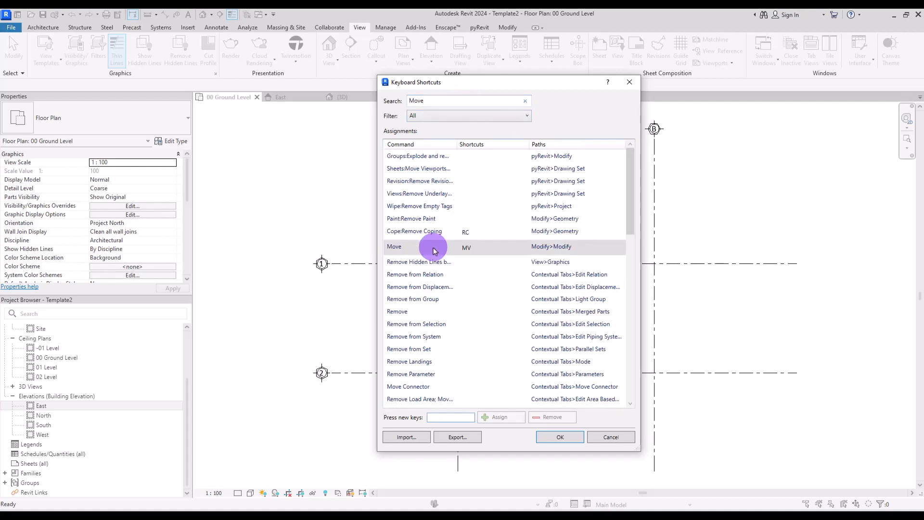
click(467, 251)
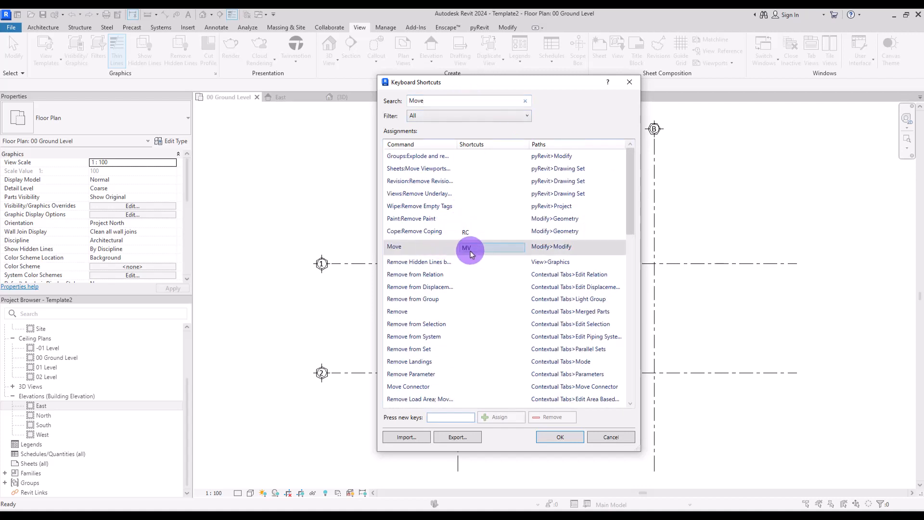
click(483, 252)
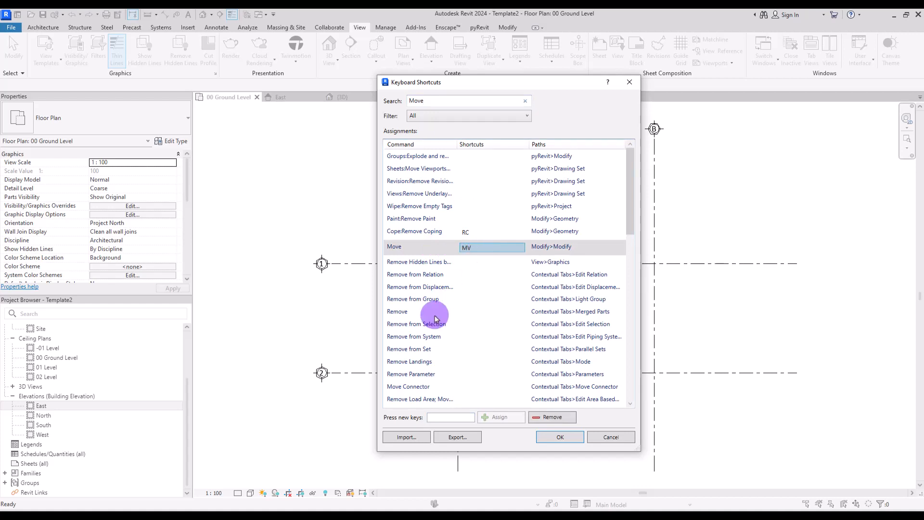
click(451, 418)
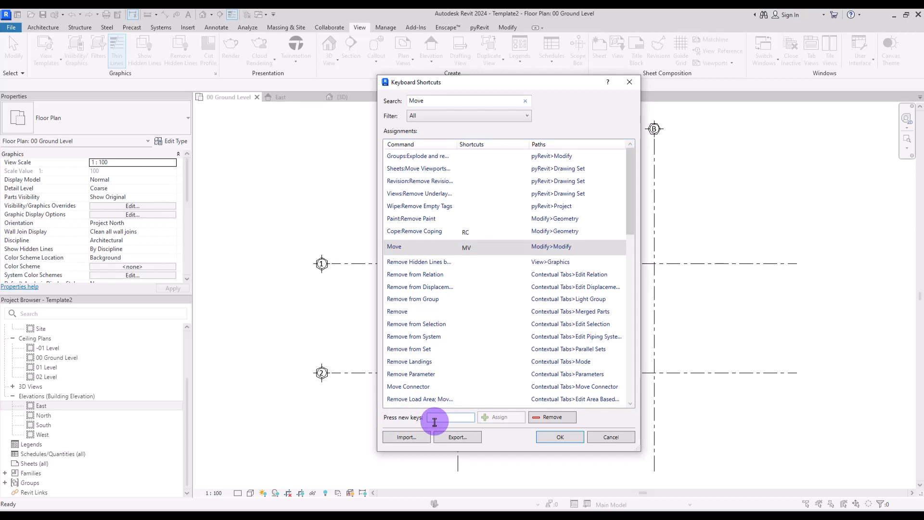
text(M)
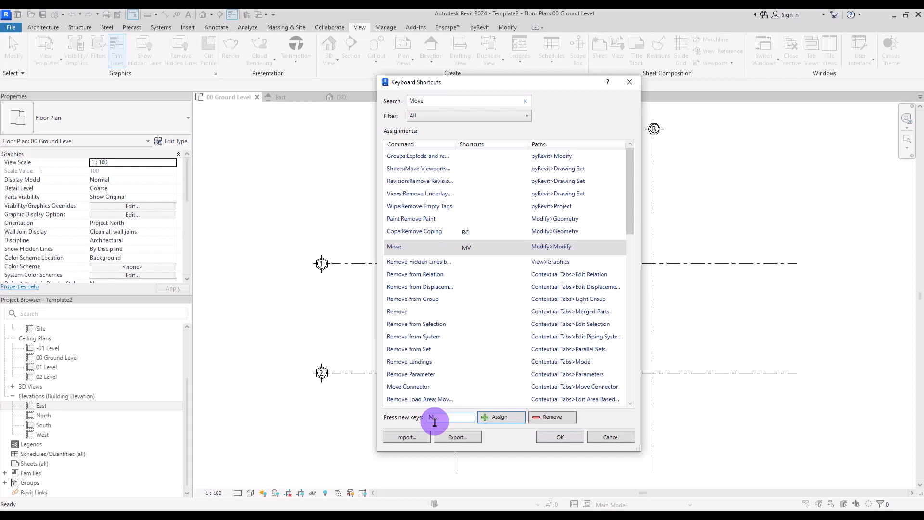
click(496, 418)
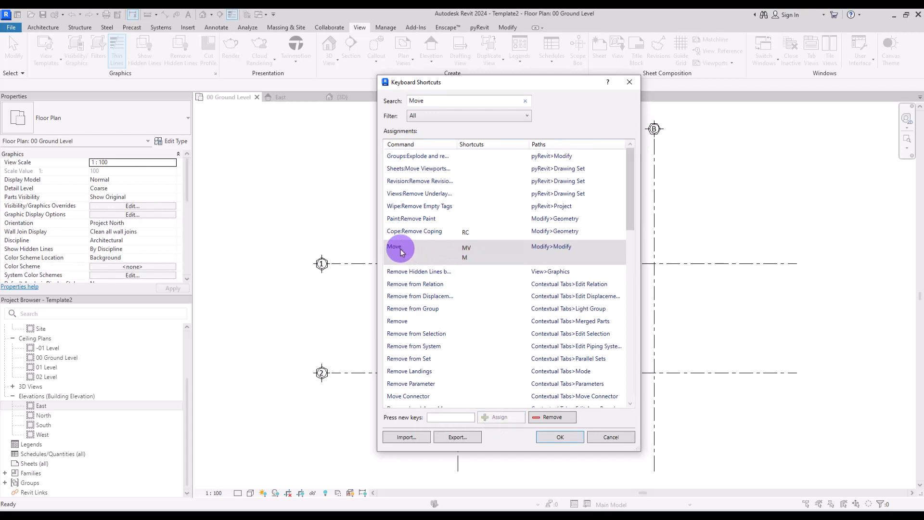
- Remove the MV shortcut from the Move command and accept the keyboard shortcut changes
click(475, 256)
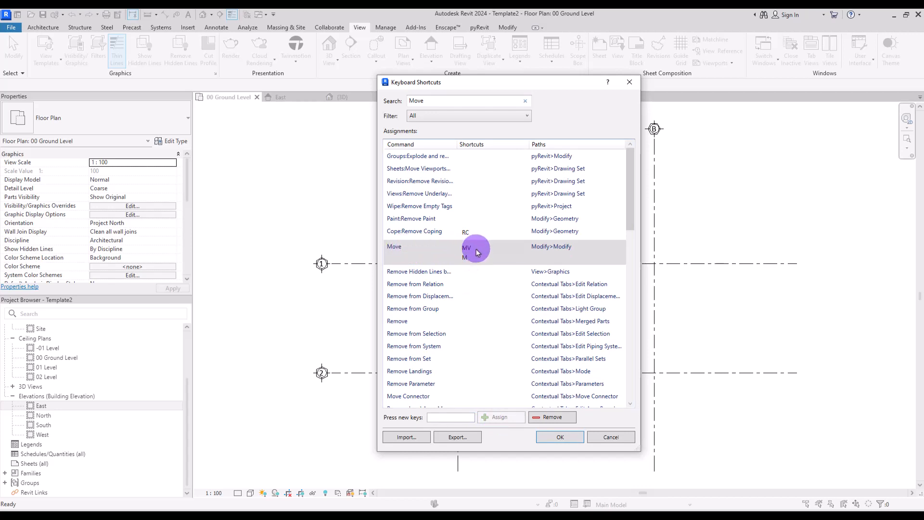
click(477, 249)
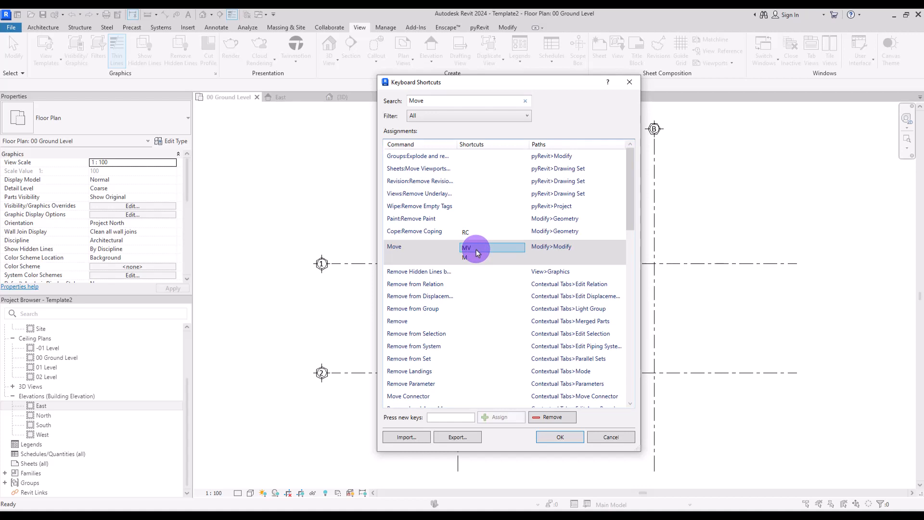
click(553, 417)
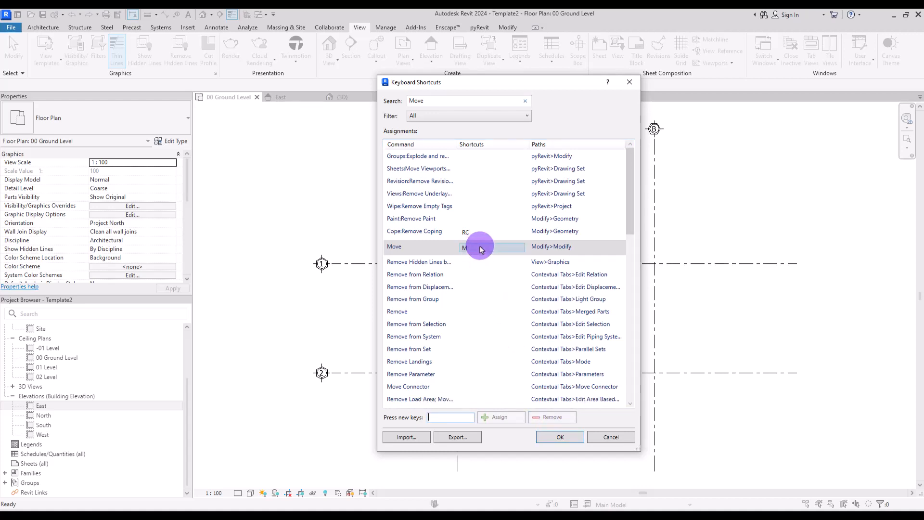
click(568, 436)
- Start a reference plane and create a new Reference Planes subcategory named B
click(507, 27)
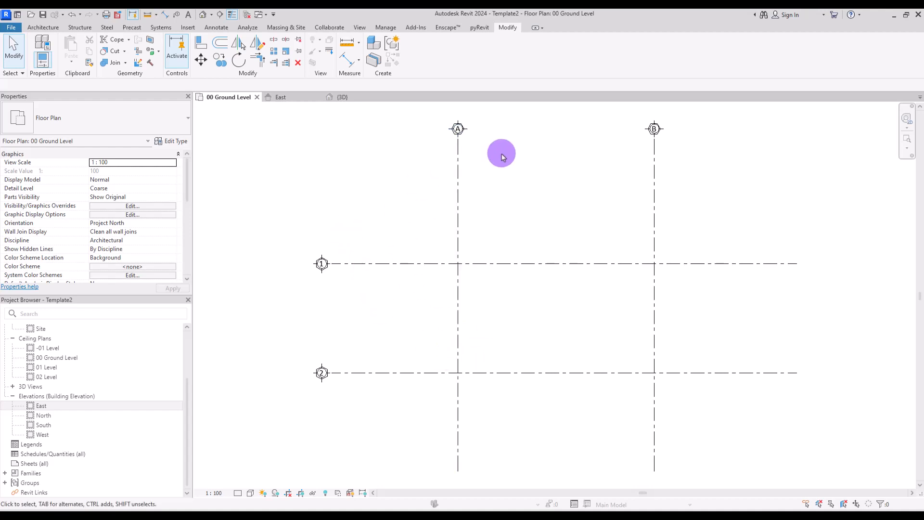
click(43, 27)
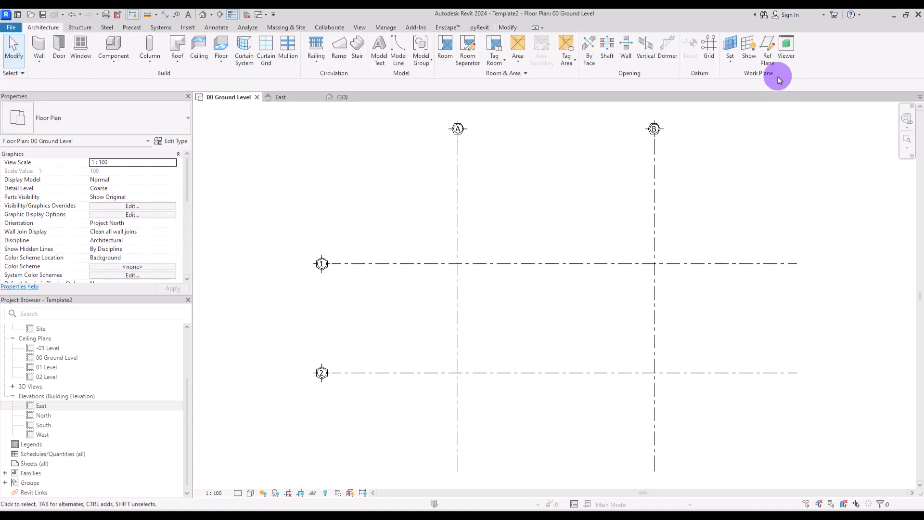
click(763, 50)
click(521, 55)
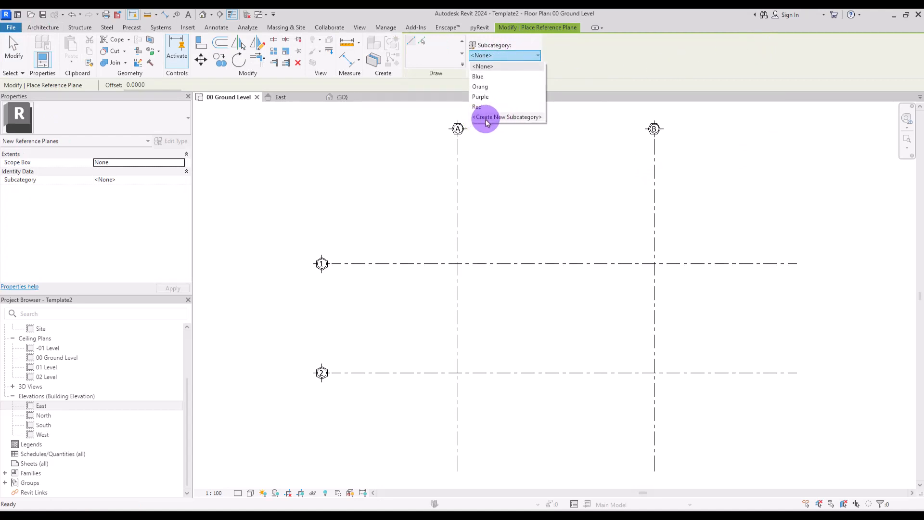
click(505, 118)
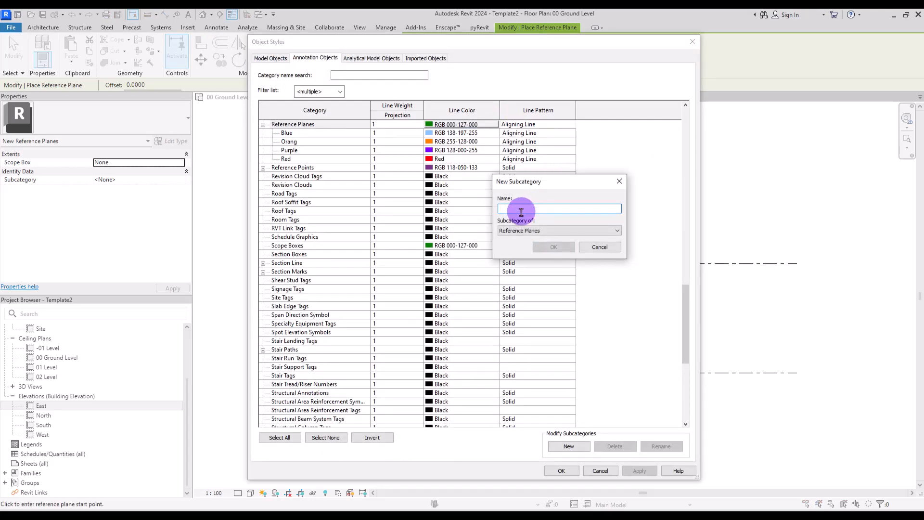
text(B)
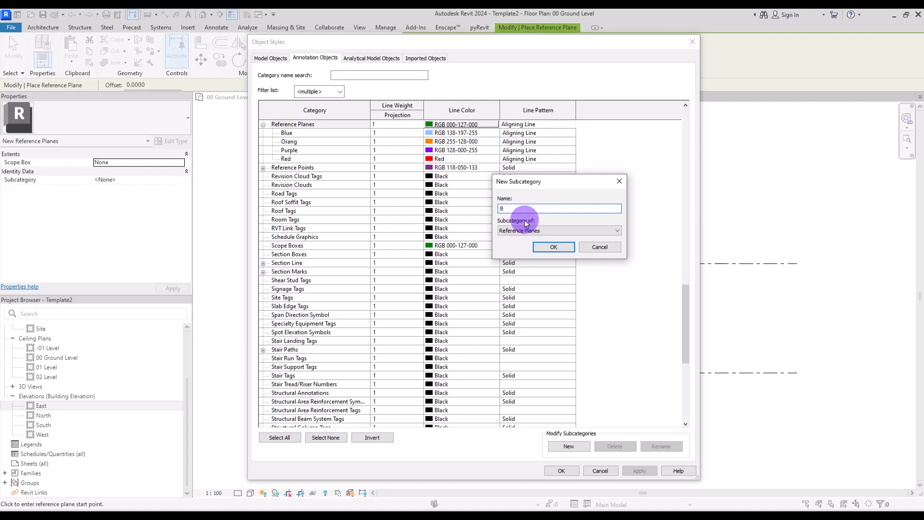
click(552, 246)
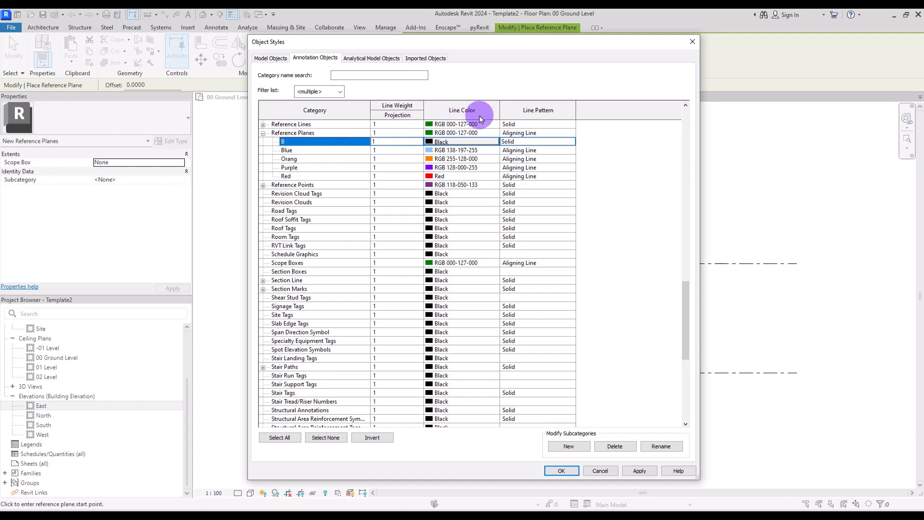
- Give reference plane subcategory B a projection line weight of 2 and the yellow line color RGB 255-255-072
click(420, 144)
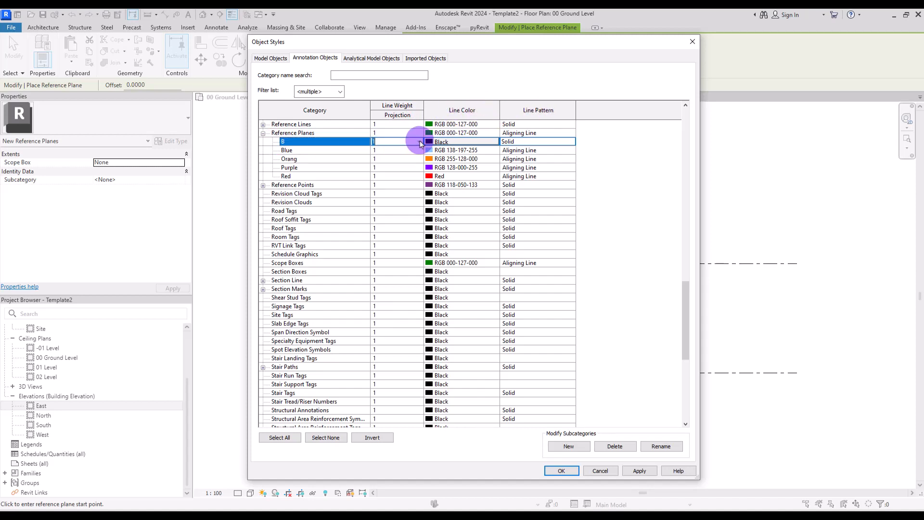
click(420, 142)
click(382, 153)
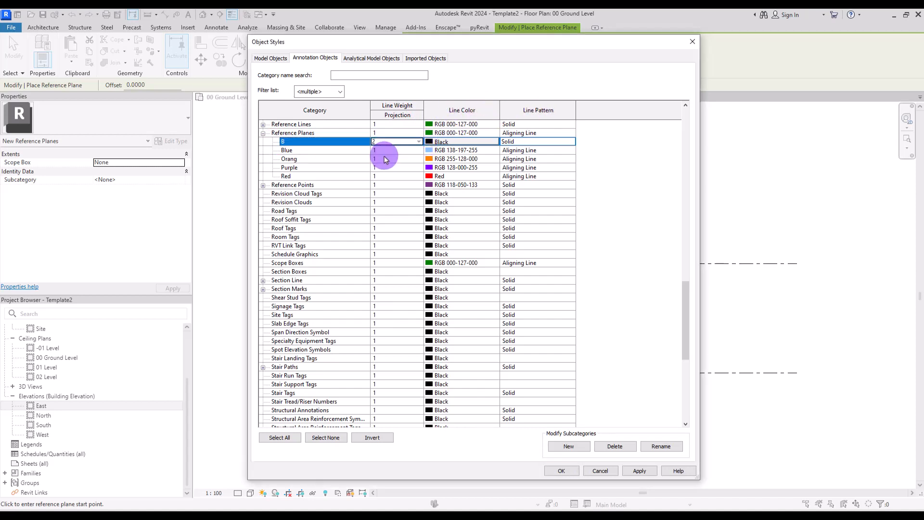
click(426, 144)
click(386, 191)
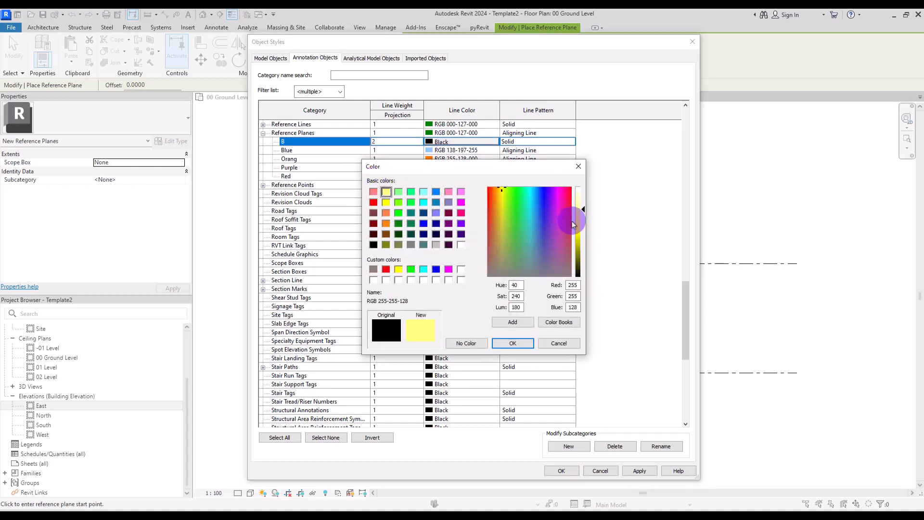
drag(573, 224, 580, 220)
click(513, 344)
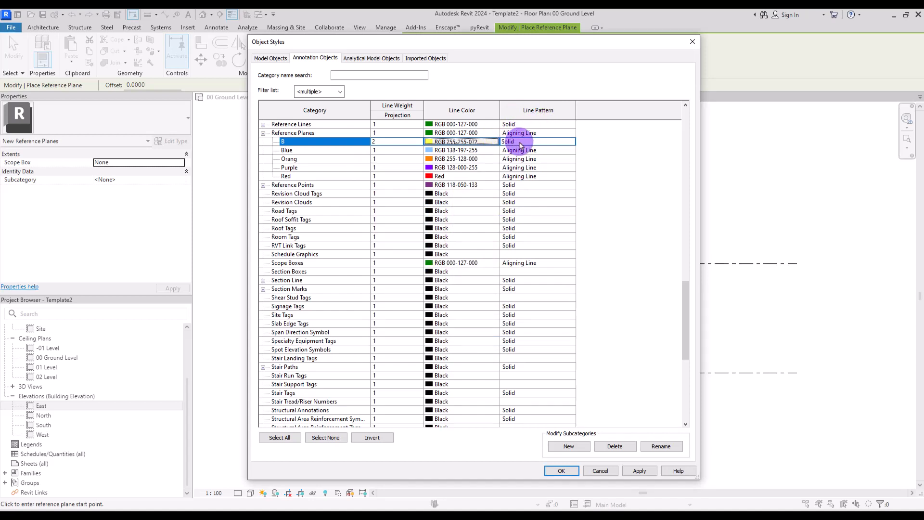
click(561, 471)
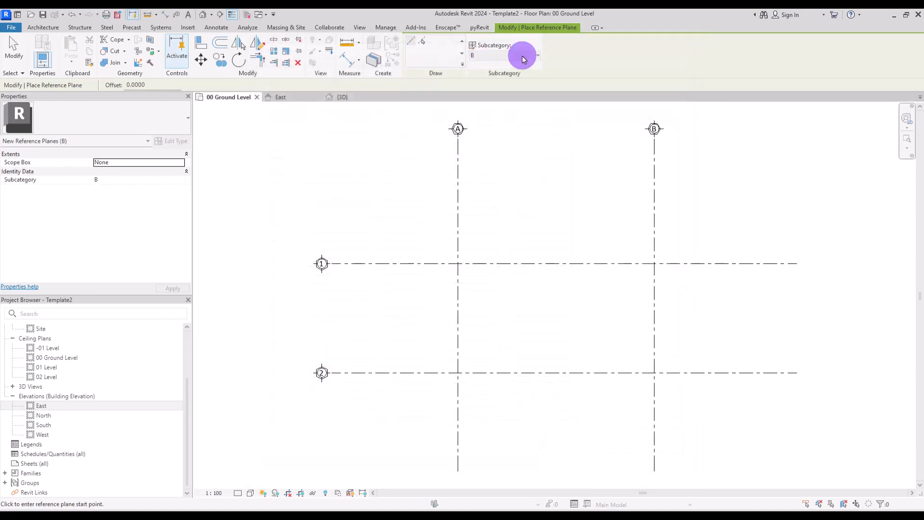
- Draw a trial reference plane in subcategory B between grids A and B, above grid 1, and discard it
click(538, 56)
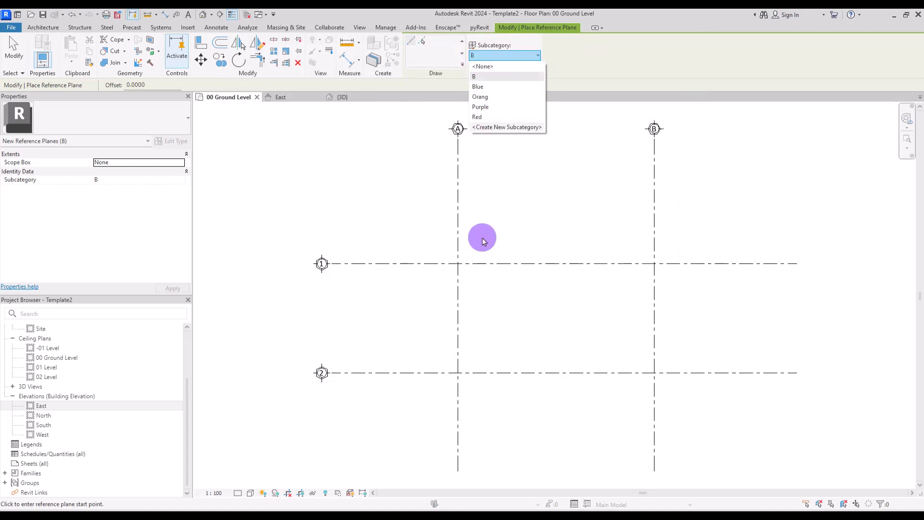
click(487, 193)
click(623, 187)
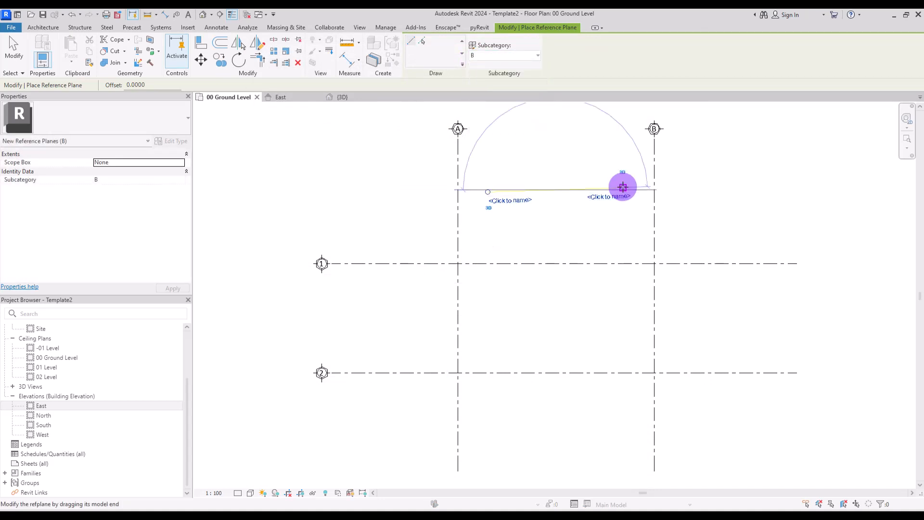
key(Escape)
key(Escape)
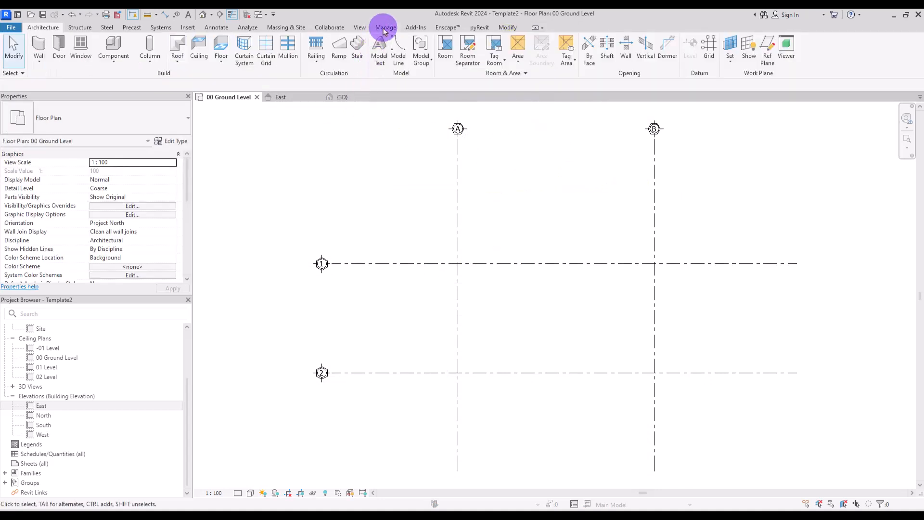
- Examine the Reference Planes subcategories under annotation objects in Object Styles and the dialog for adding a new subcategory
click(384, 28)
click(64, 50)
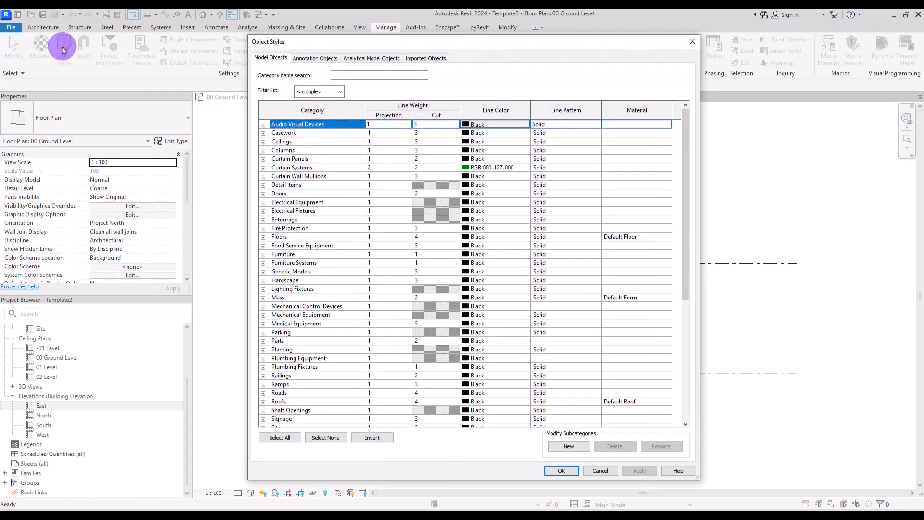
click(301, 60)
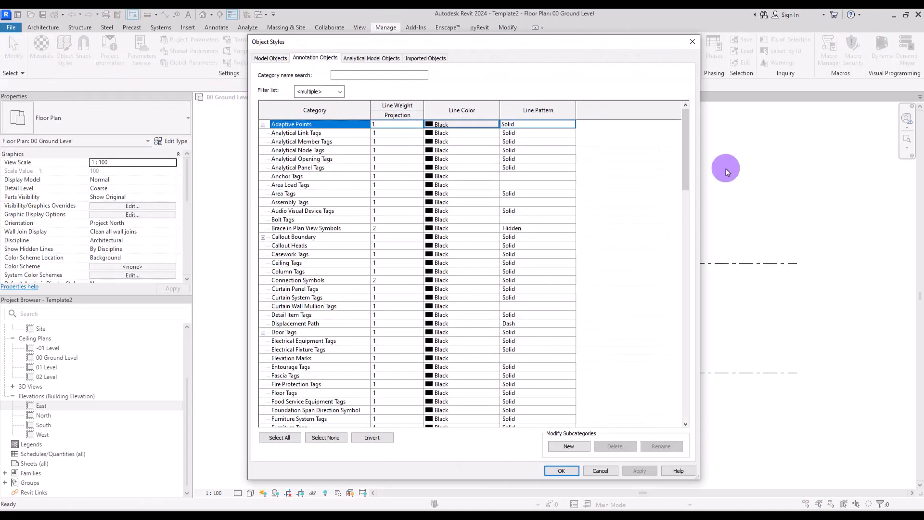
drag(684, 129, 666, 241)
click(309, 393)
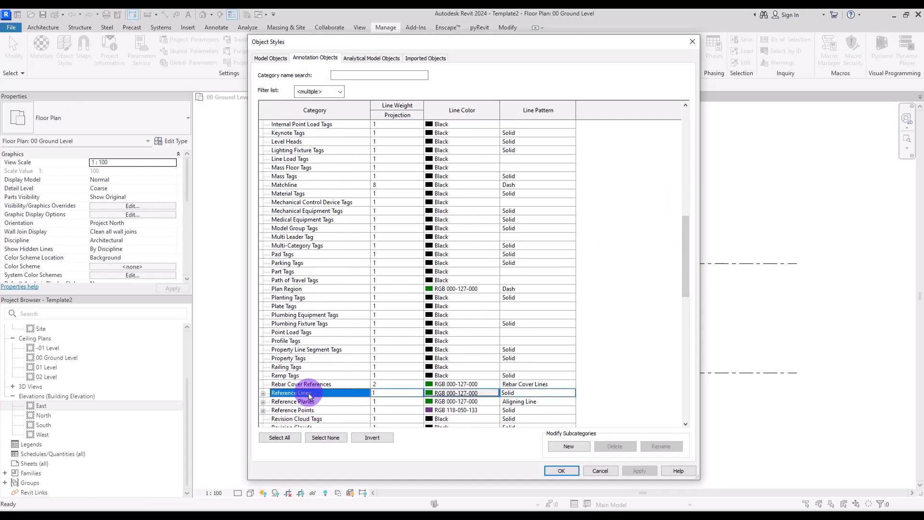
click(287, 402)
click(263, 402)
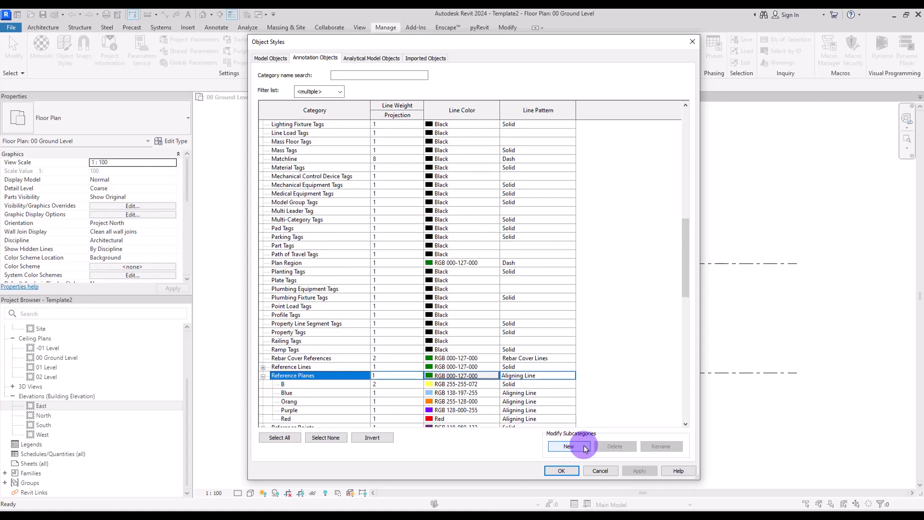
click(570, 446)
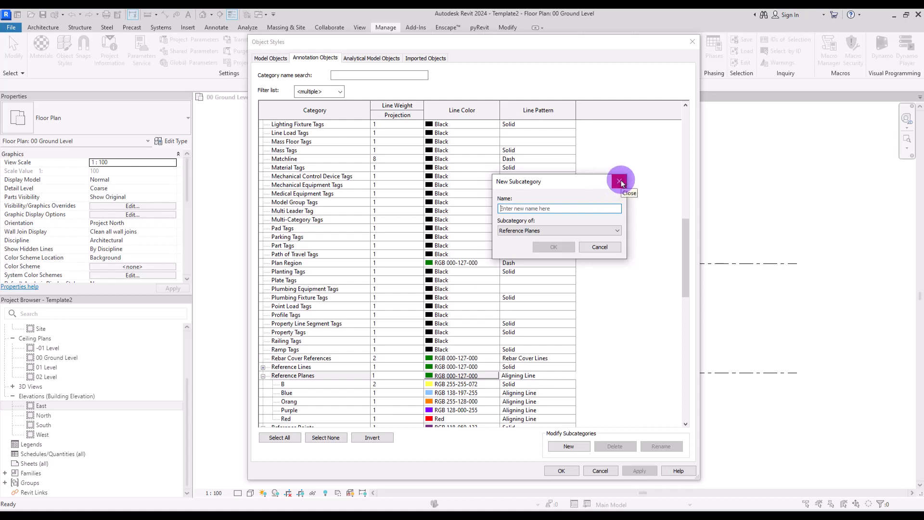
click(620, 182)
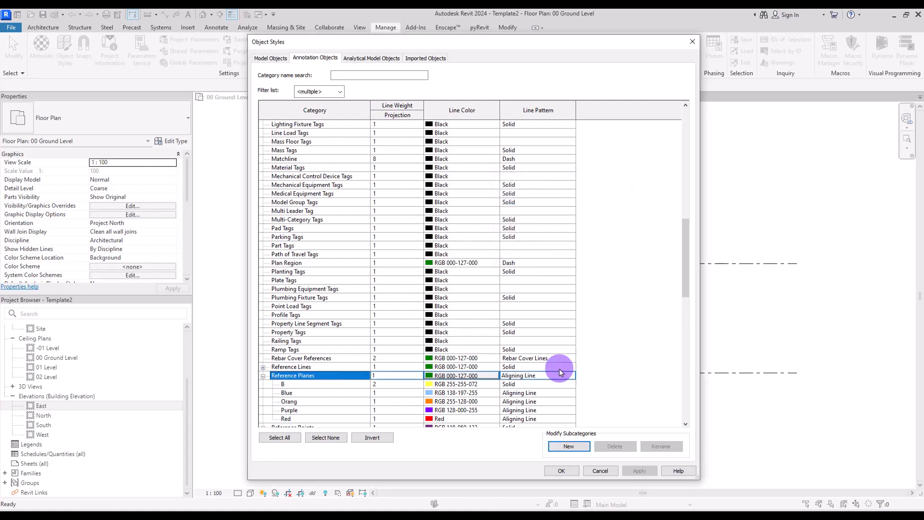
click(559, 470)
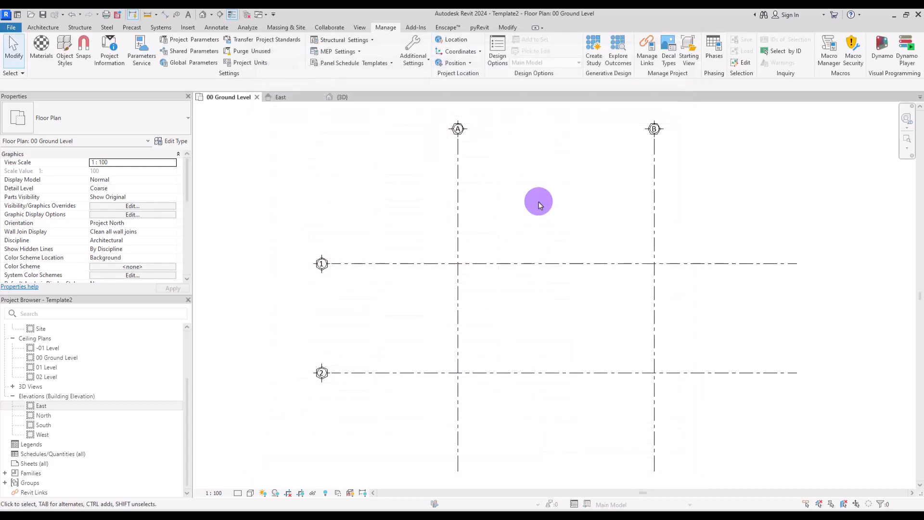
- Start an aligned dimension and duplicate the Diagonal - 2.5mm Arial dimension type under the name 00
click(507, 28)
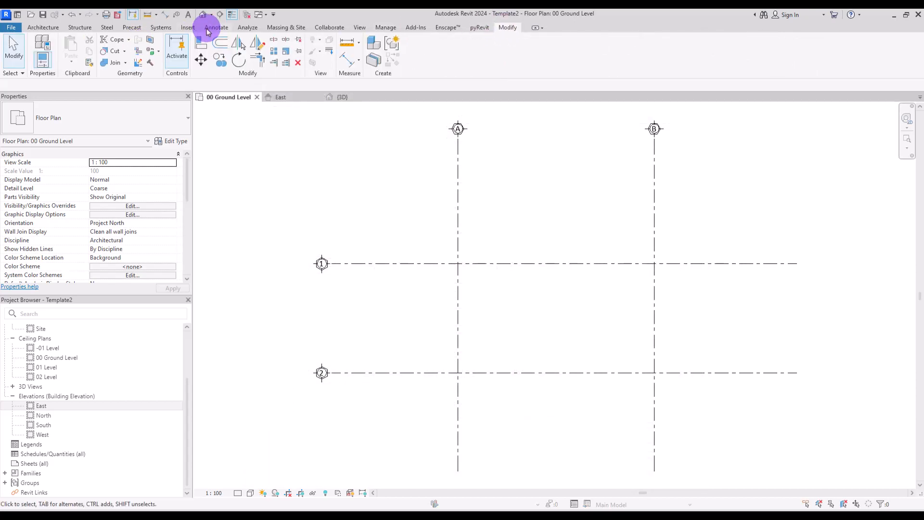
click(211, 28)
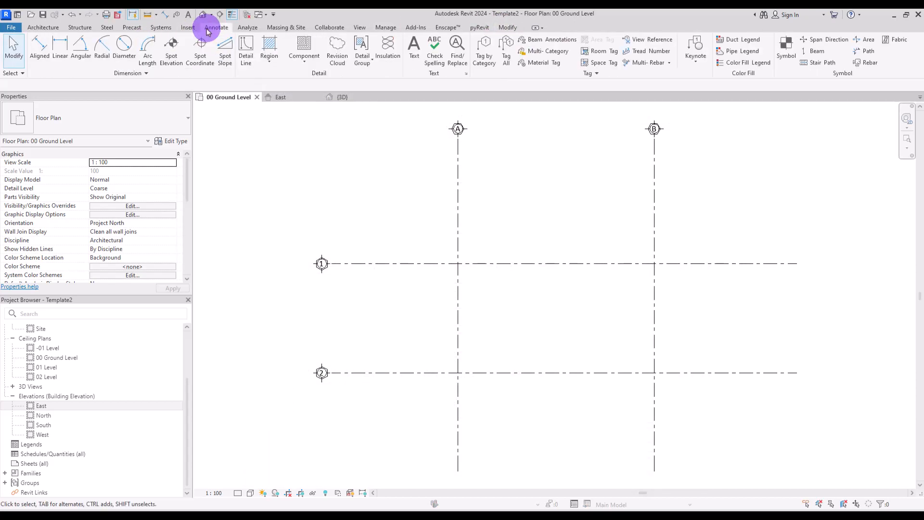
click(40, 46)
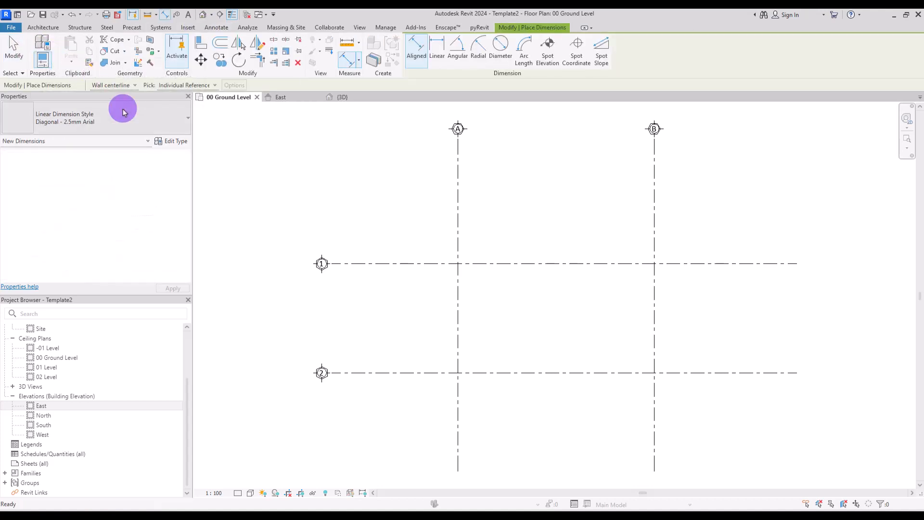
click(171, 141)
click(573, 110)
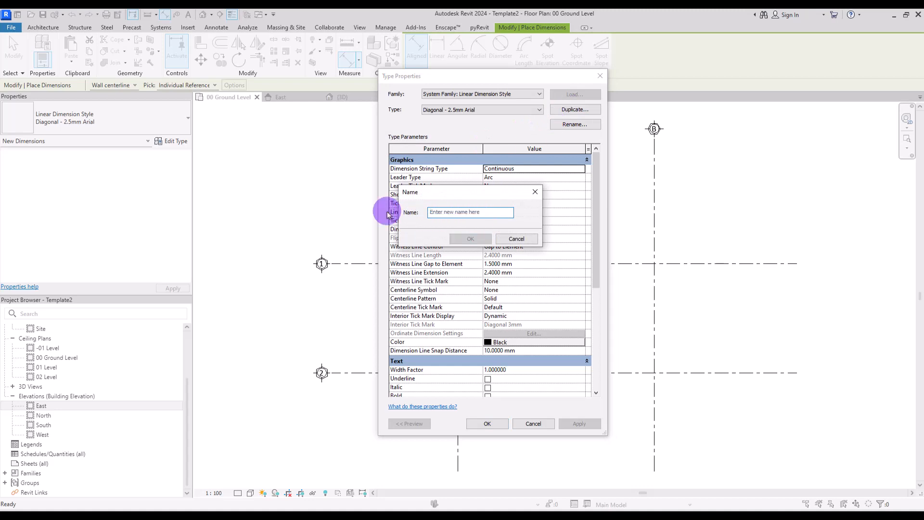
text(00)
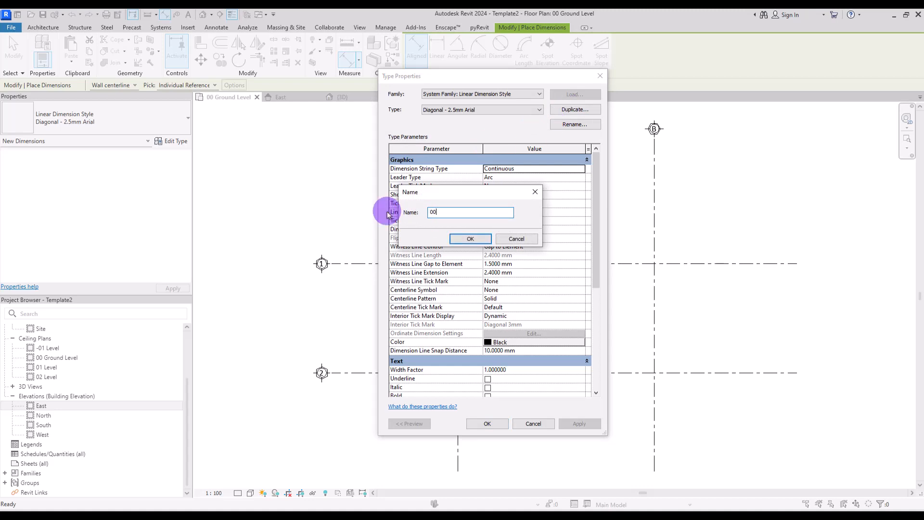
click(470, 238)
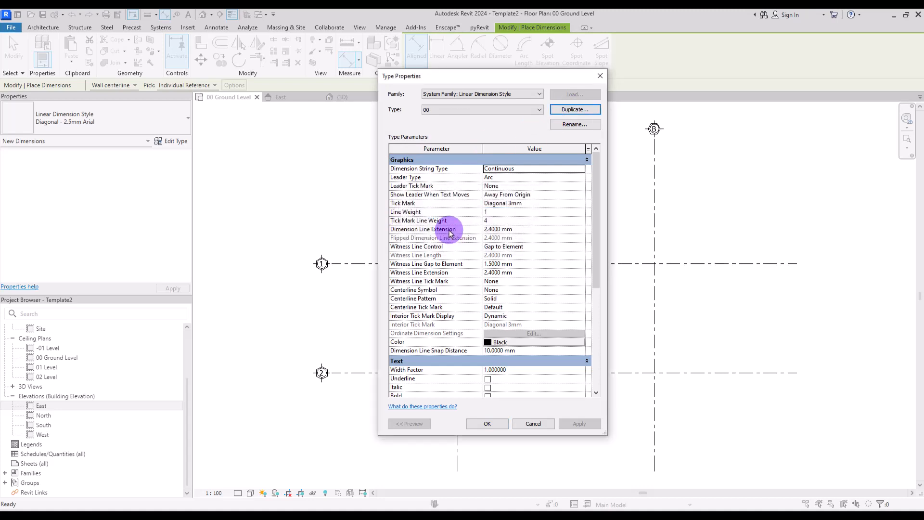
- Set the 00 dimension type's witness line control to Fixed to Dimension Line and its color to gray RGB 122-122-122
click(582, 246)
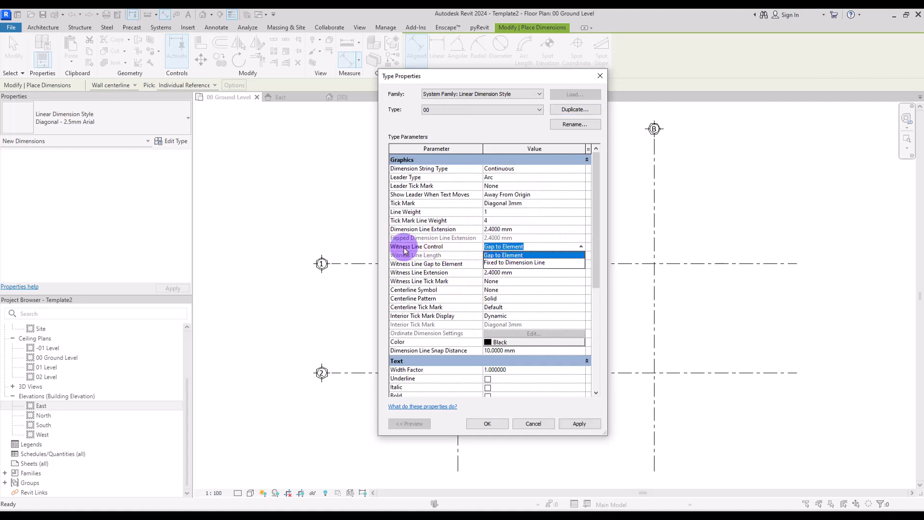
click(524, 263)
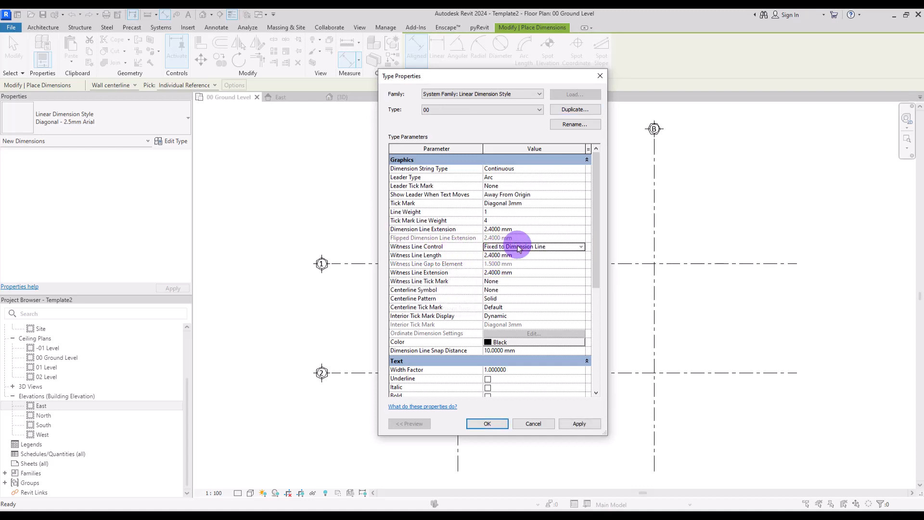
drag(598, 209, 601, 233)
click(487, 229)
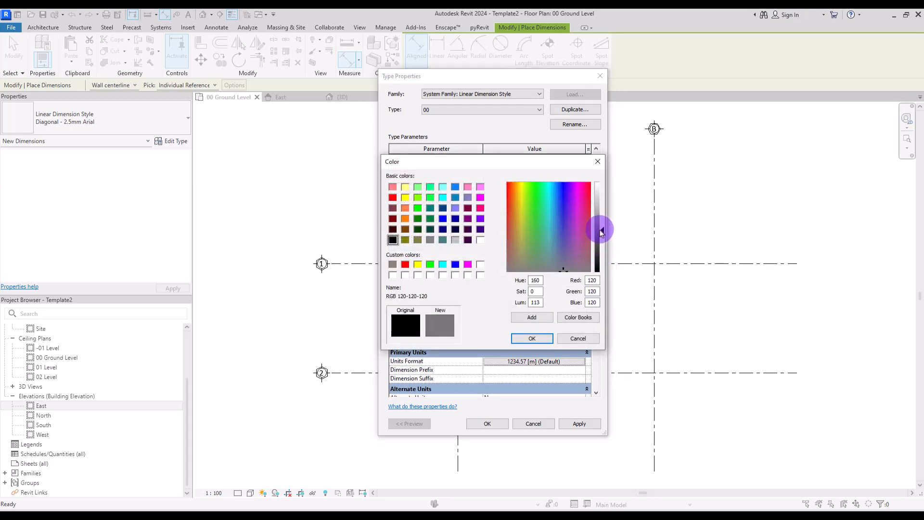
click(533, 338)
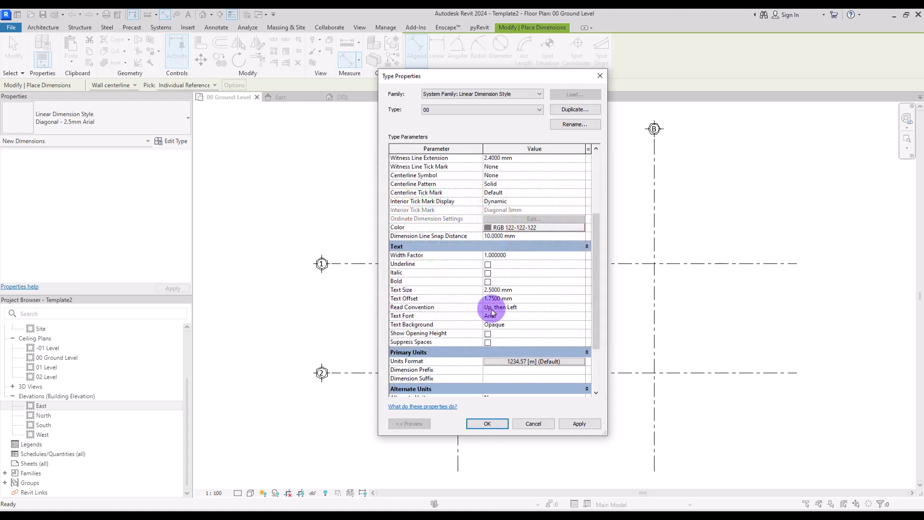
- Give the 00 dimension type's text the Calibri font, a 2 mm size and a transparent background, and save the type
click(583, 316)
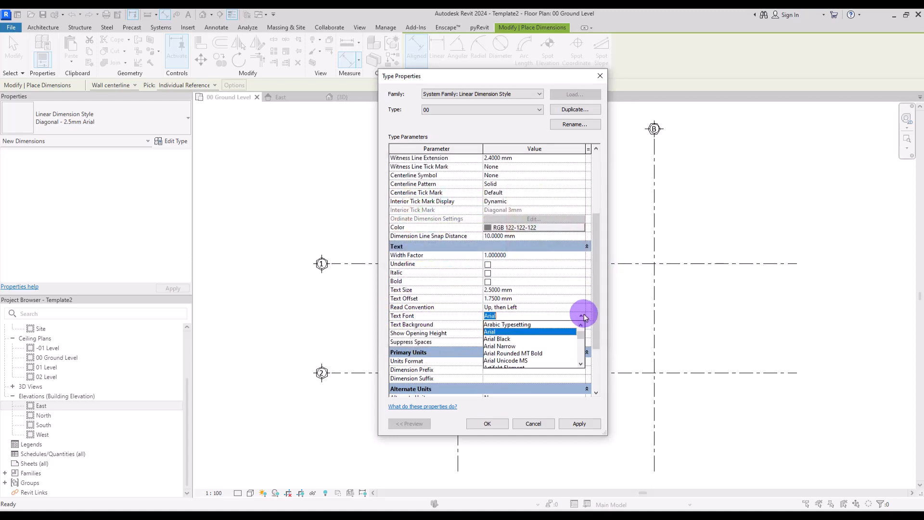
text(c)
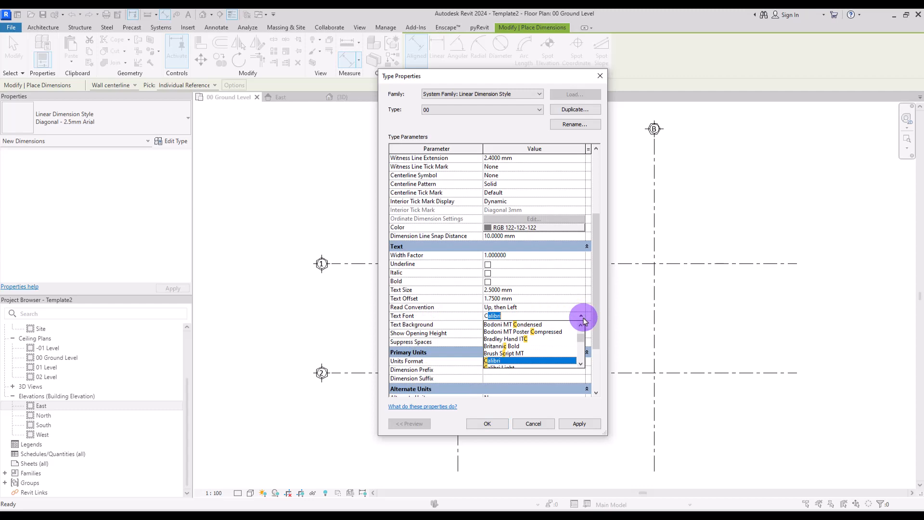
click(504, 359)
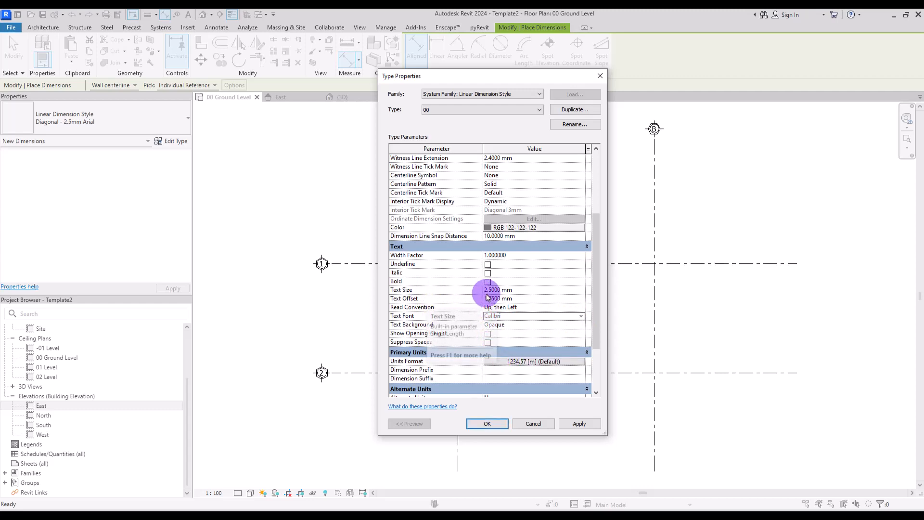
click(527, 291)
double_click(527, 293)
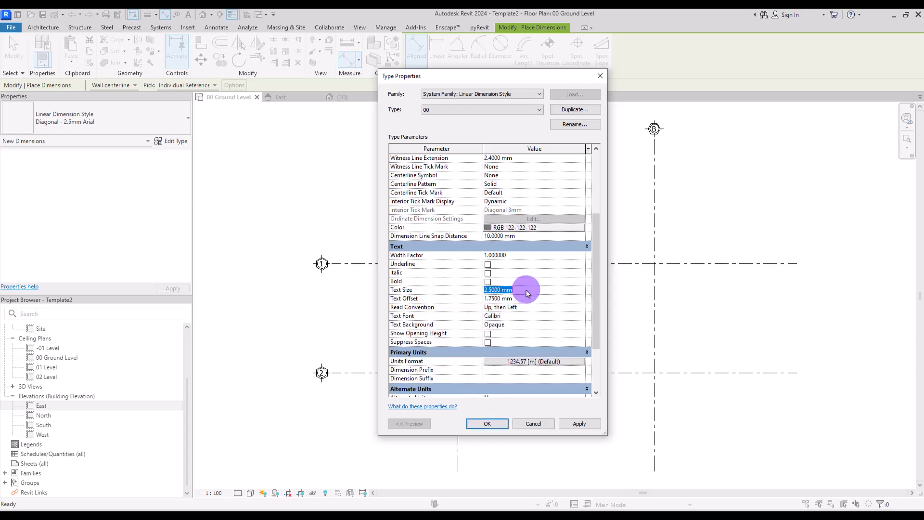
key(Return)
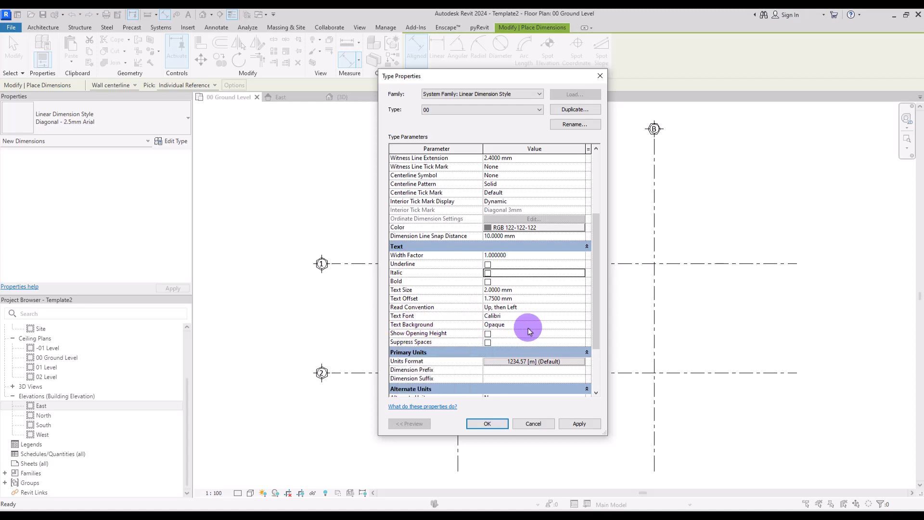
click(573, 330)
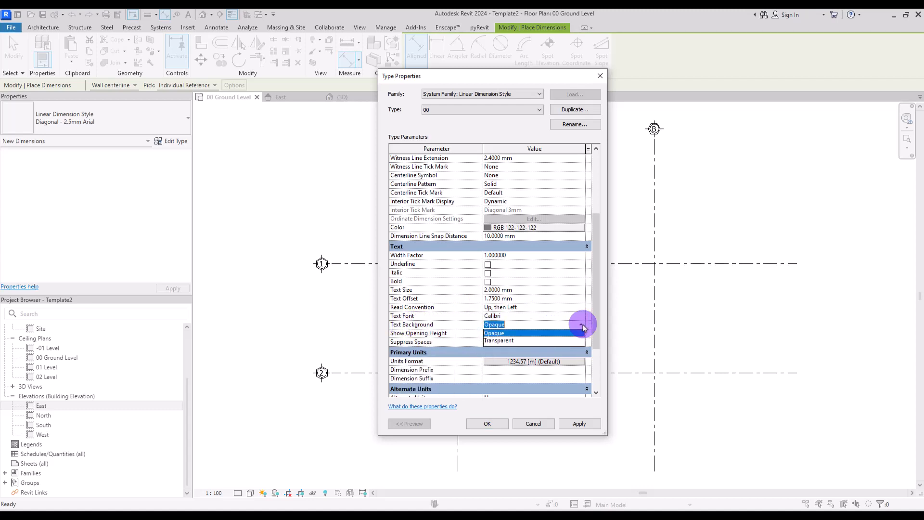
click(512, 342)
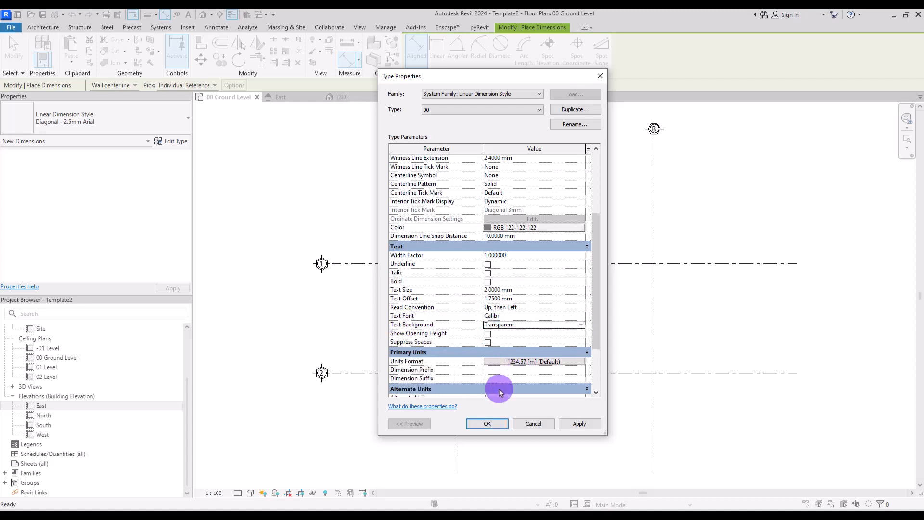
click(487, 423)
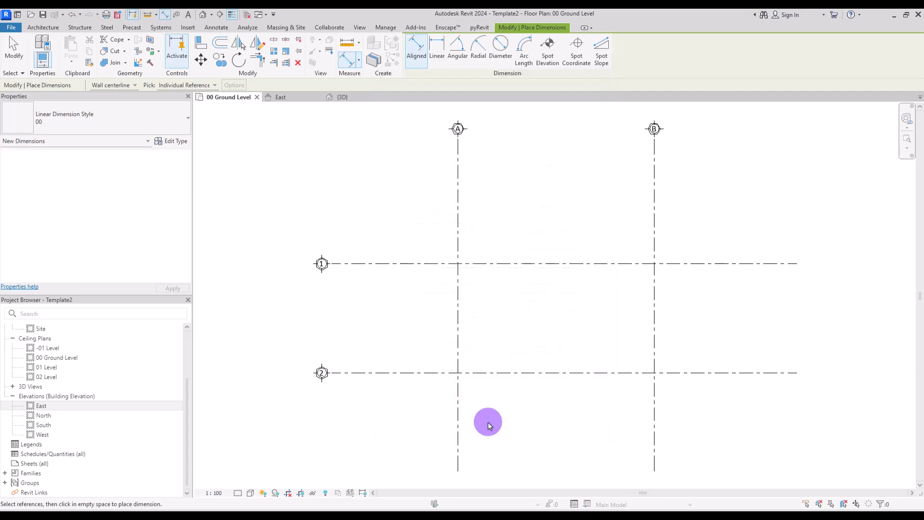
- Place a trial aligned dimension between grids A and B, above grid 1, and discard it
click(458, 212)
click(654, 212)
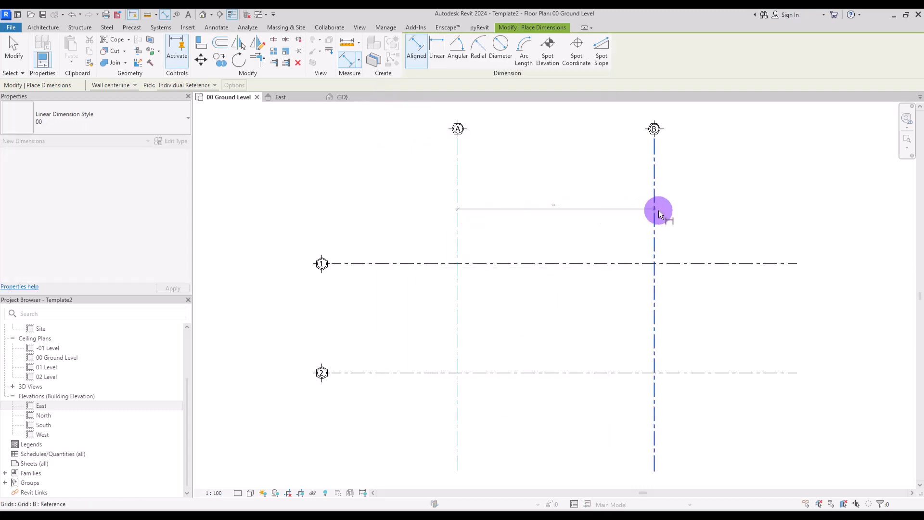
click(736, 217)
scroll(580, 209, up, 5)
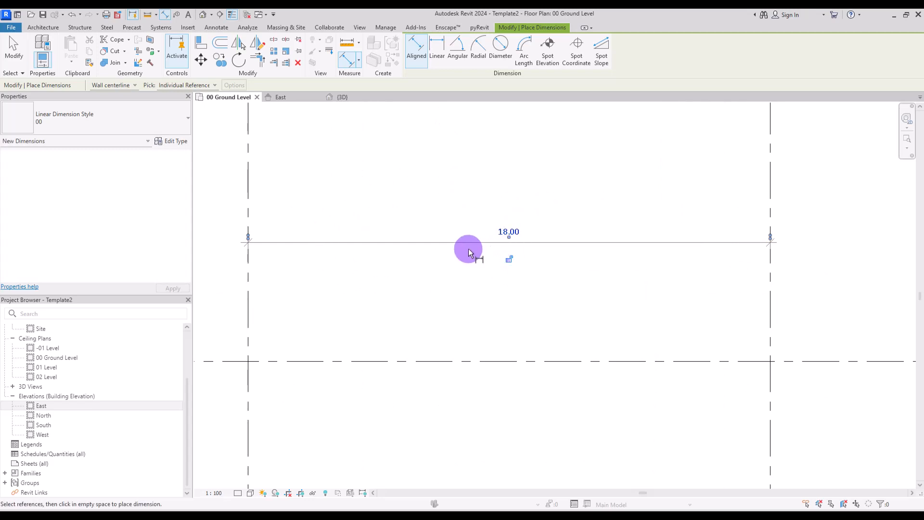
key(Escape)
key(Escape)
scroll(471, 216, down, 5)
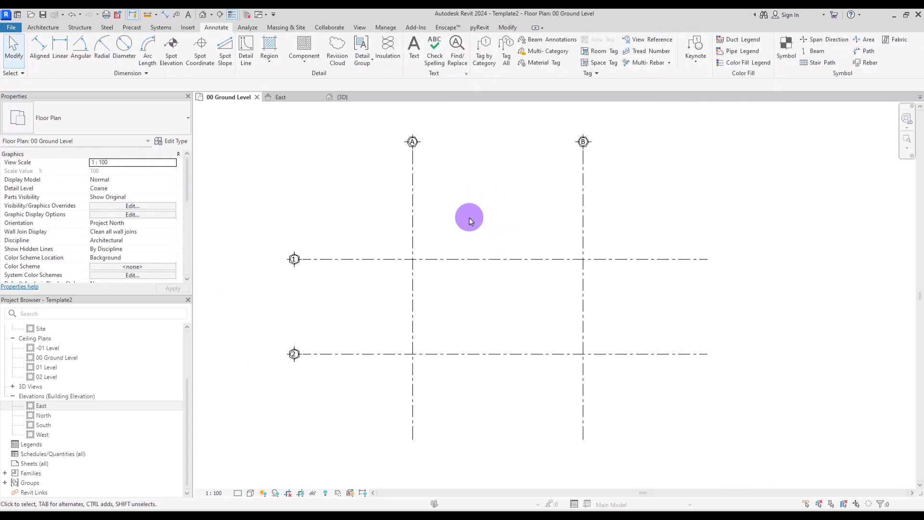
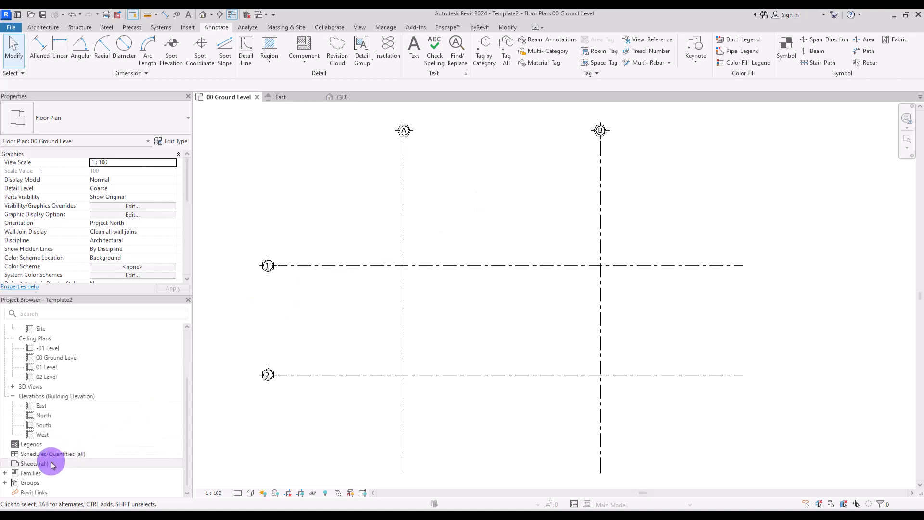
- Create a new sheet with the title block loaded from Sheet A.rfa, browsing the family files as large thumbnails
right_click(51, 463)
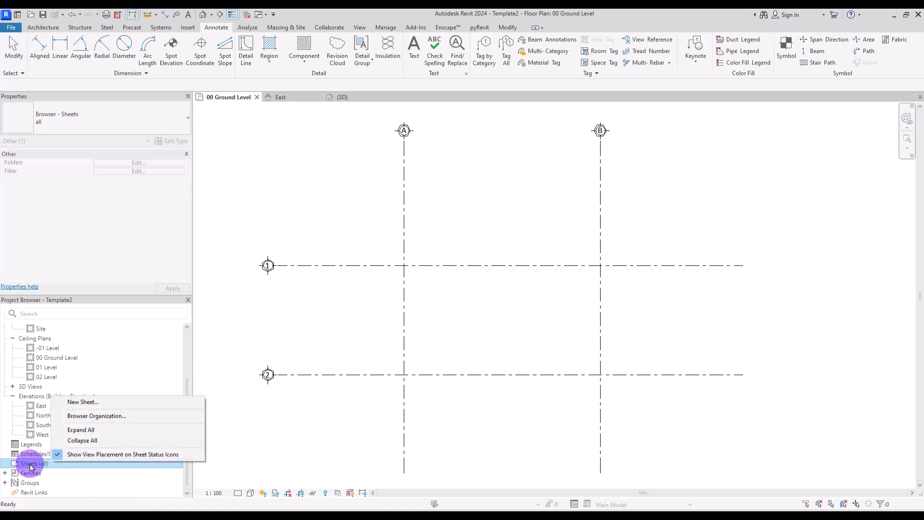
click(103, 404)
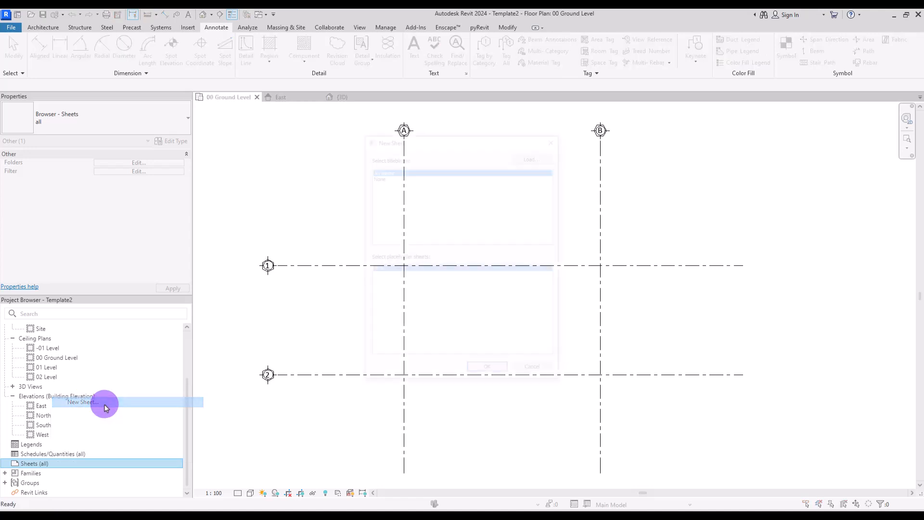
click(524, 159)
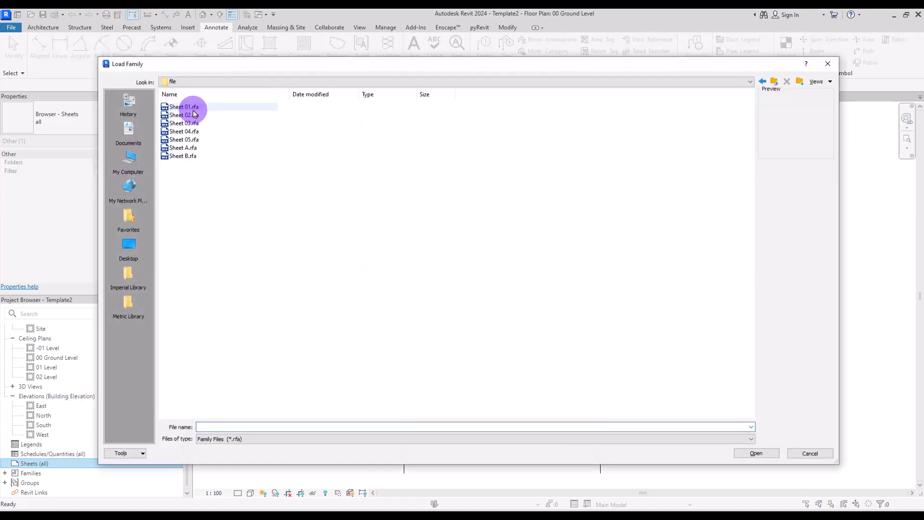
right_click(237, 212)
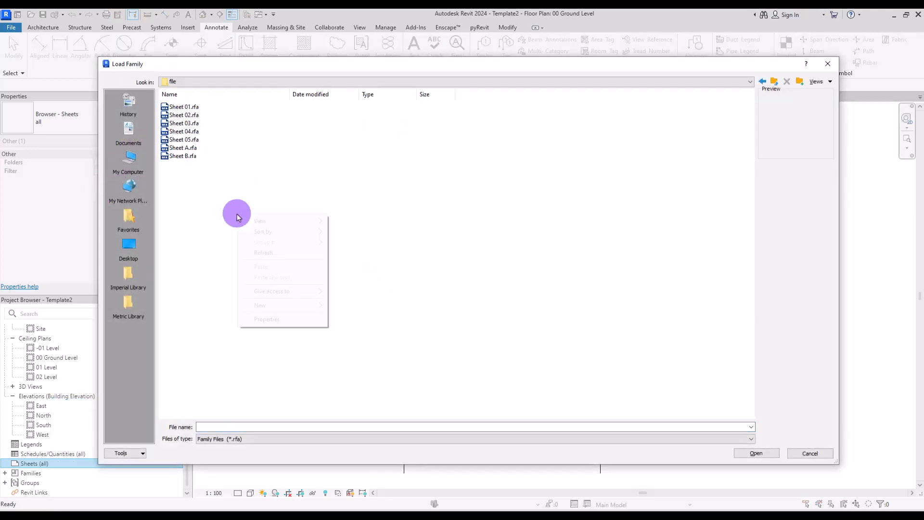
mouse_move(255, 219)
click(351, 221)
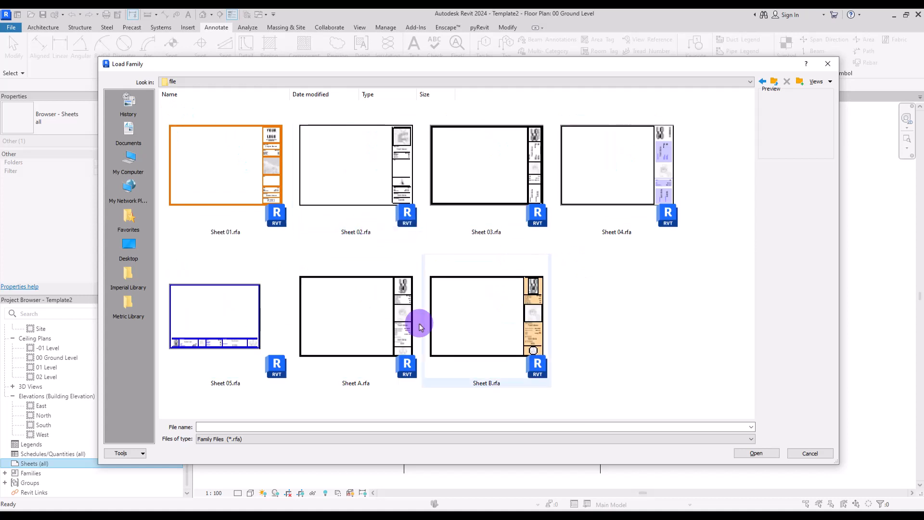
double_click(354, 310)
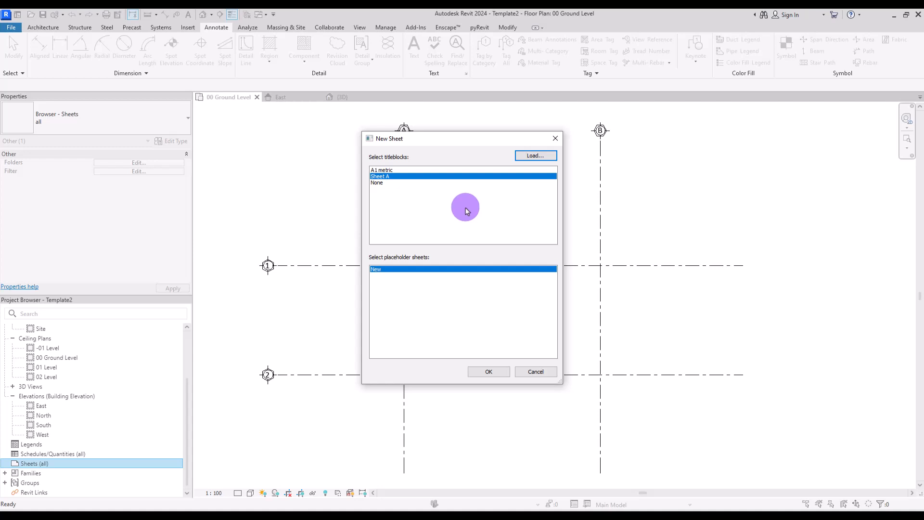
click(491, 371)
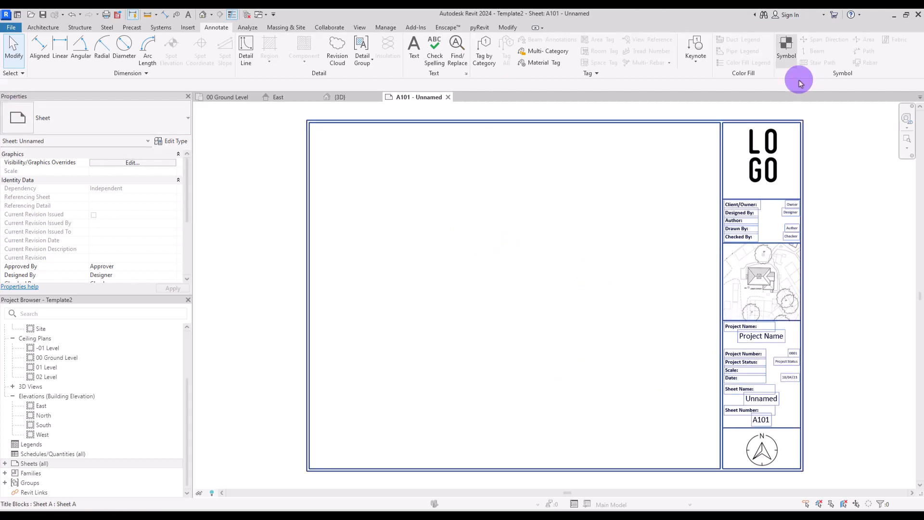
- Set the interface's active theme to Dark in the color options and apply it
click(11, 28)
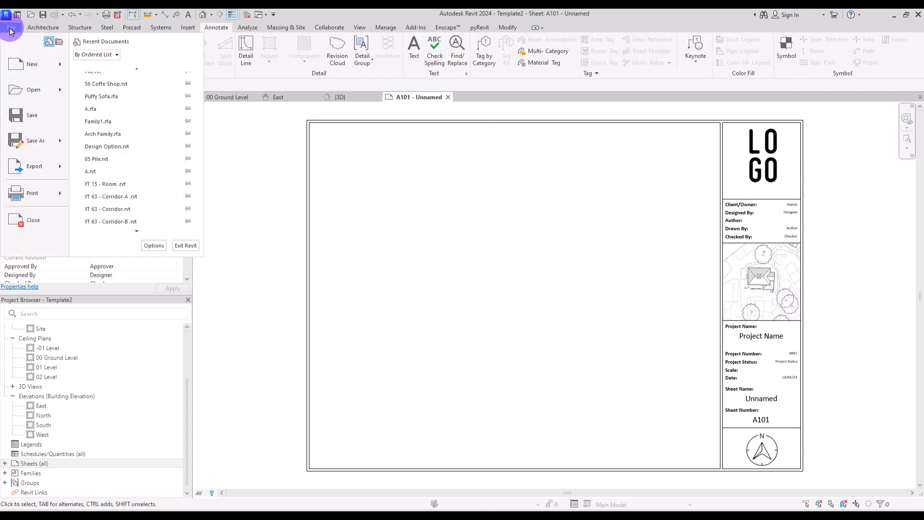
click(154, 245)
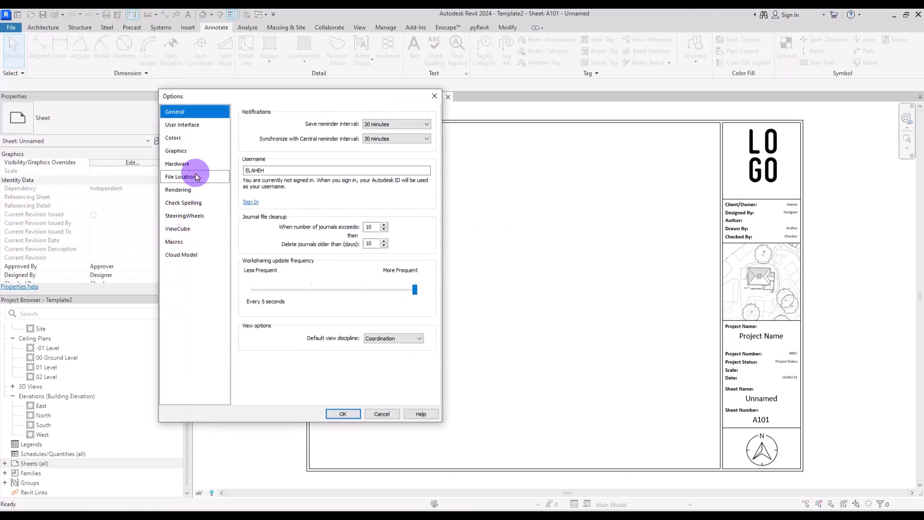
click(173, 138)
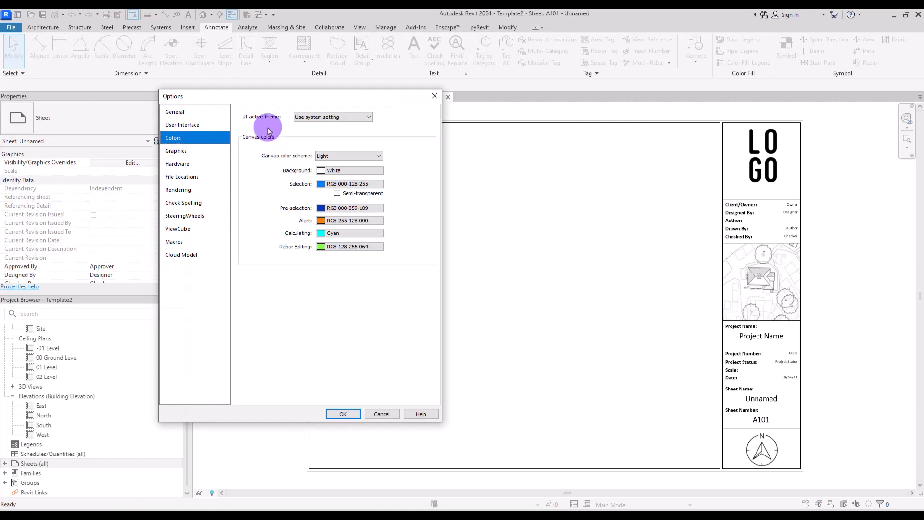
click(310, 118)
click(311, 130)
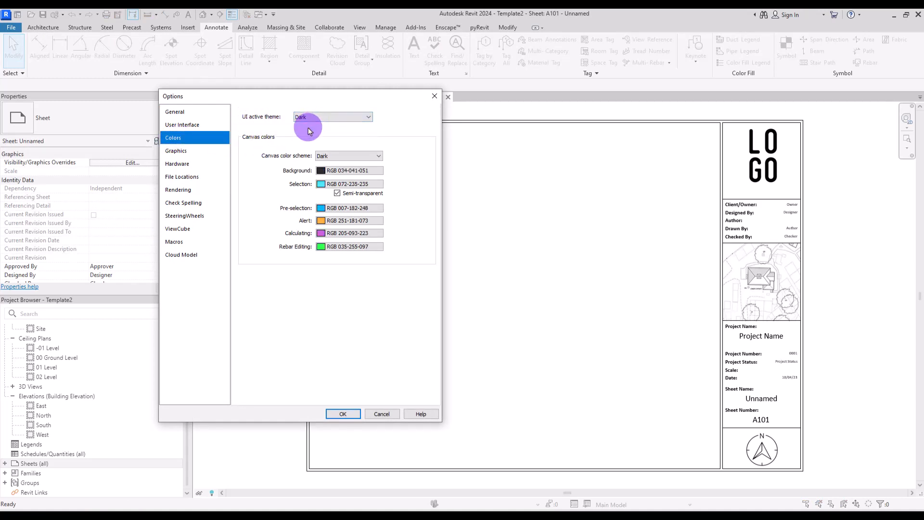
click(310, 117)
click(309, 132)
click(315, 117)
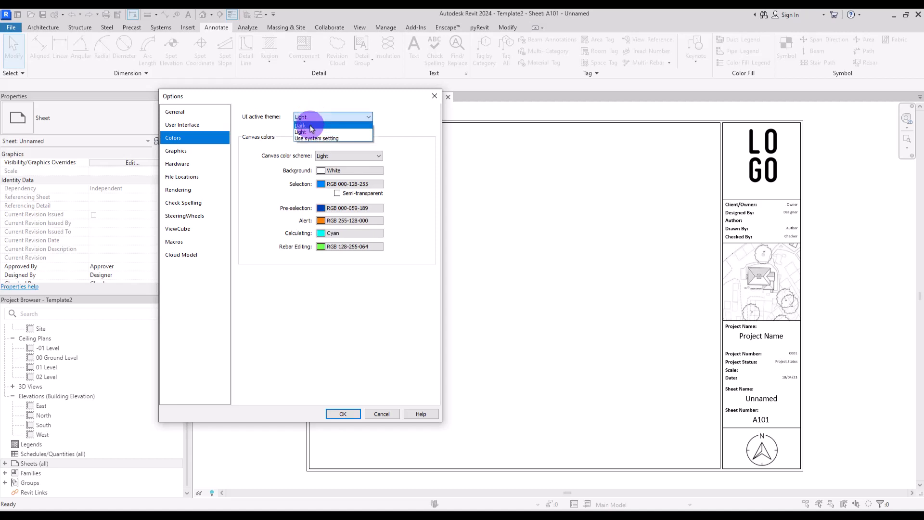
click(310, 125)
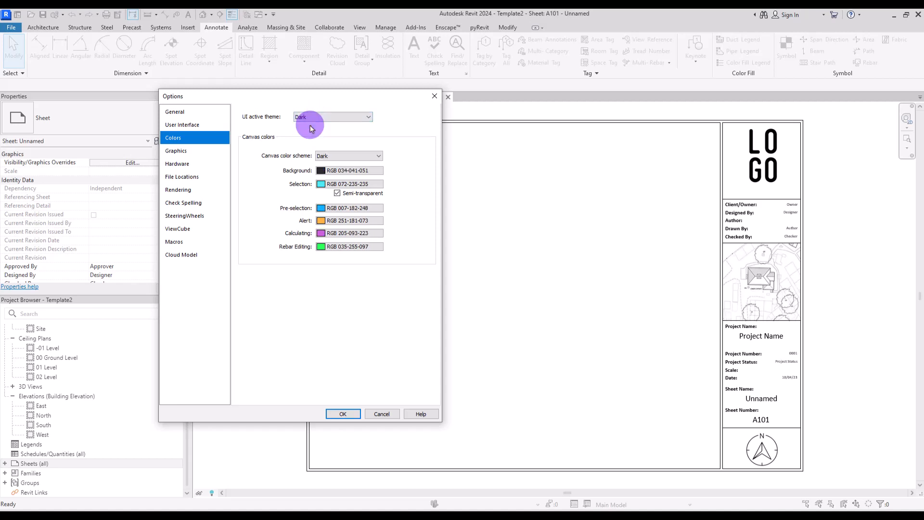
click(343, 414)
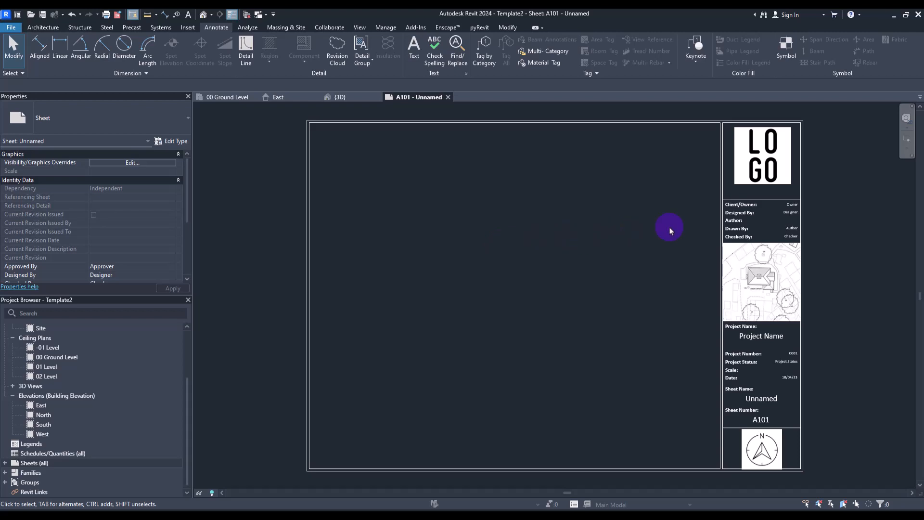
- Open the 00 Ground Level plan and set Floor Plan: 00 Ground Level as the project's starting view
click(223, 98)
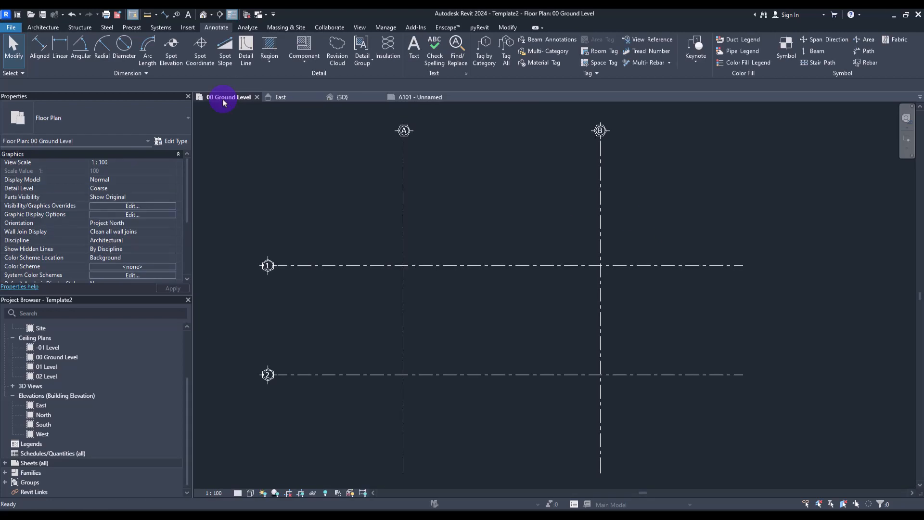
click(385, 27)
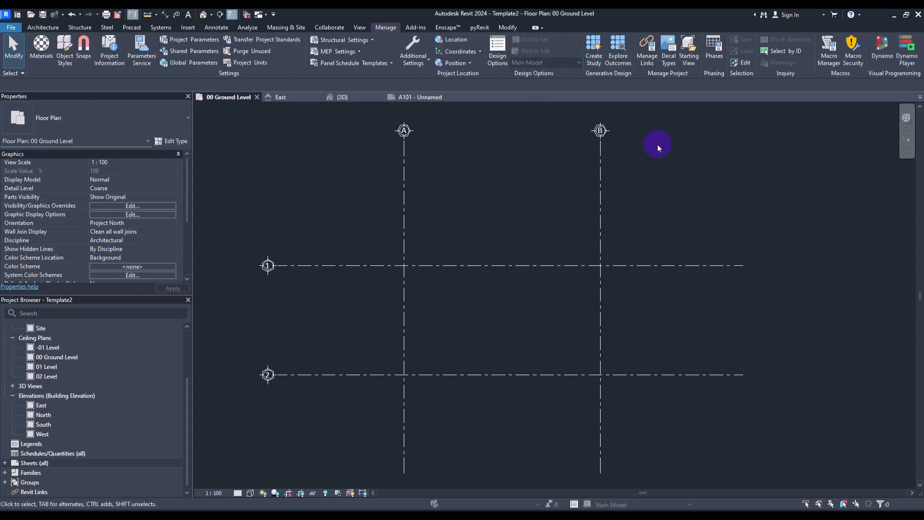
click(691, 57)
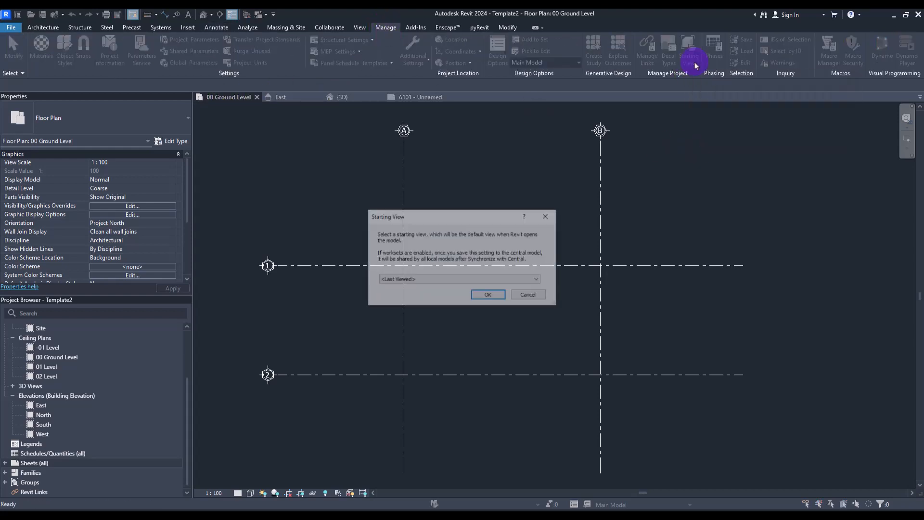
click(439, 279)
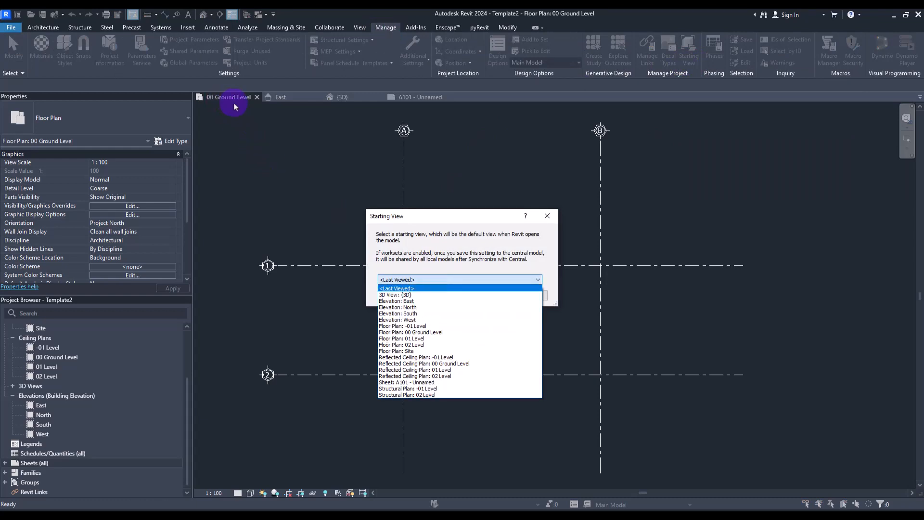
click(411, 332)
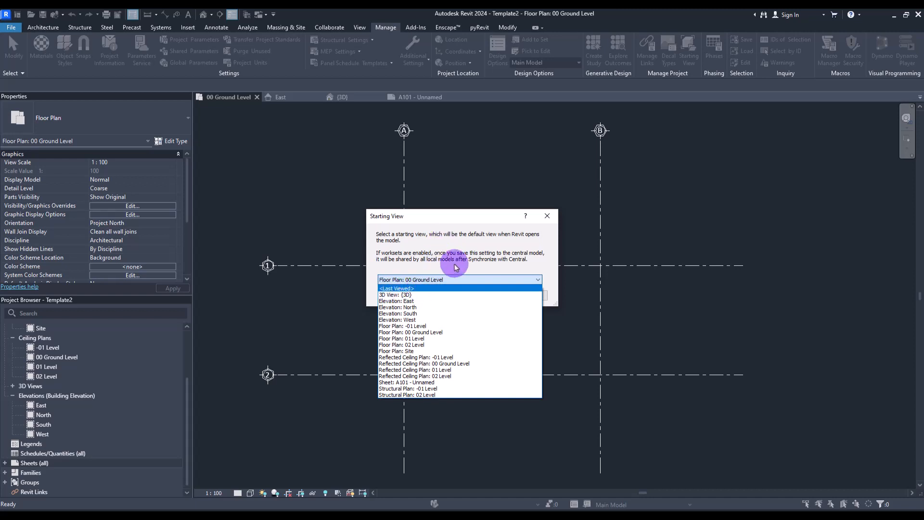
click(429, 325)
click(483, 294)
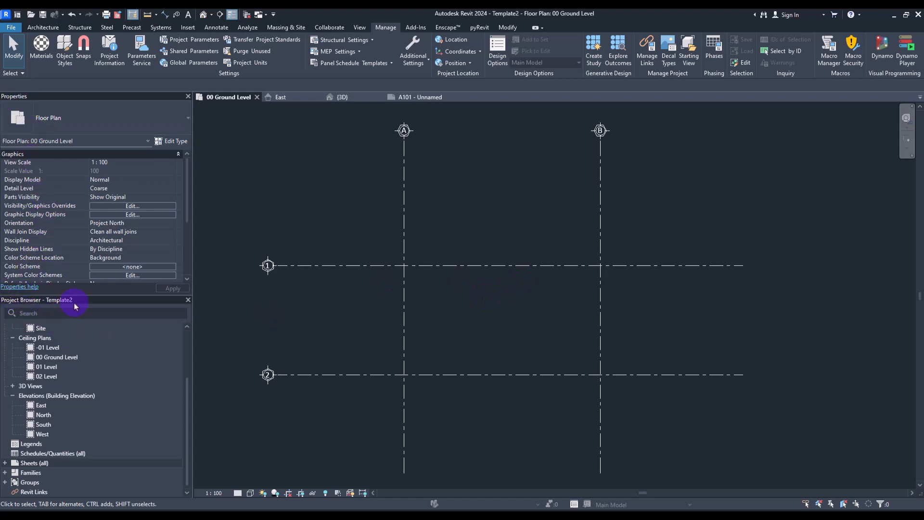
- Dock the Project Browser on the opposite side of the drawing area from Properties, and narrow the Properties palette
drag(93, 304, 916, 100)
drag(732, 193, 804, 182)
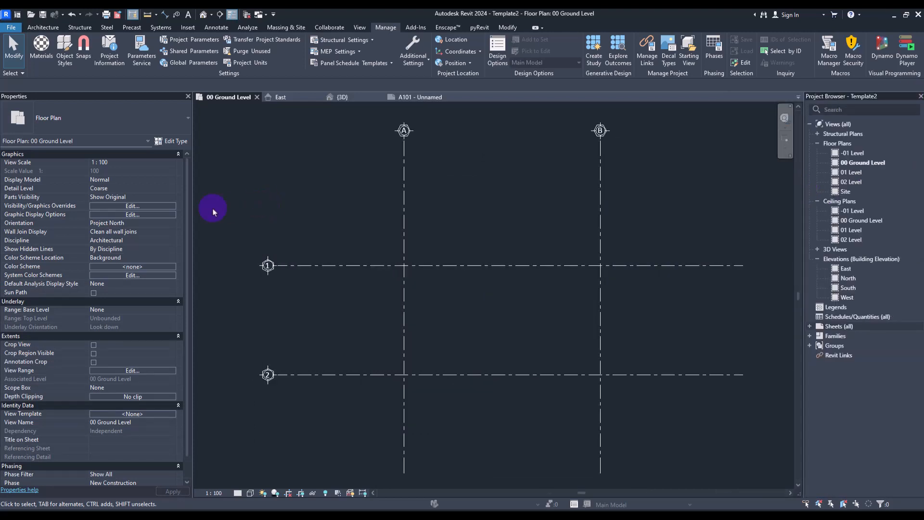
drag(194, 213, 134, 212)
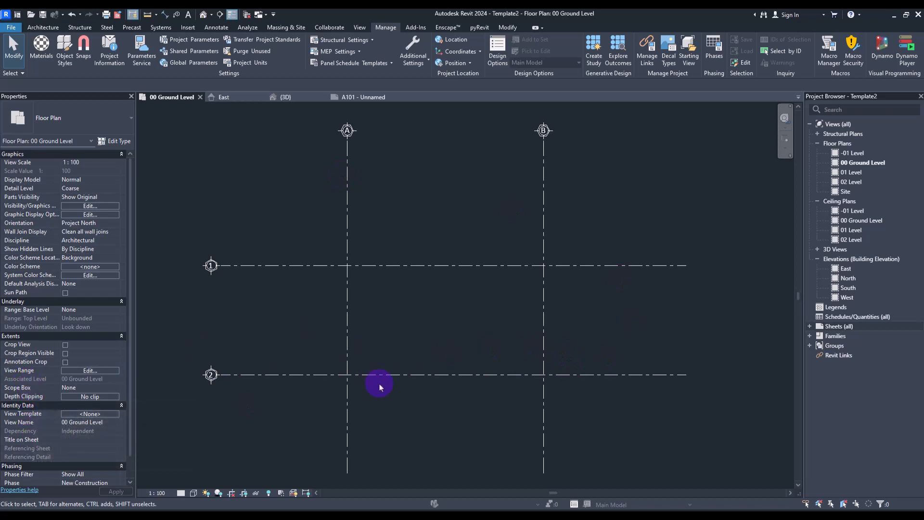
- Examine the Architectural Plan view template's scale, detail level and other properties among the templates available for the 00 Ground Level plan
click(76, 414)
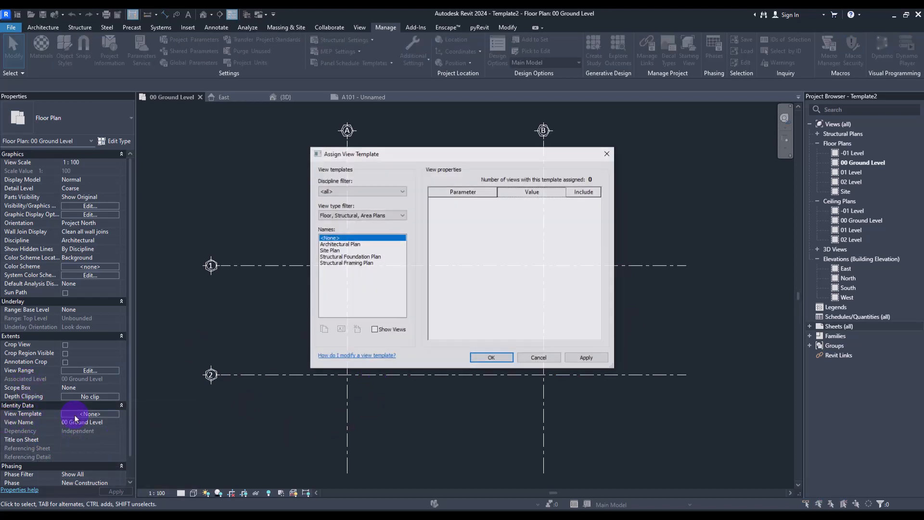
click(329, 250)
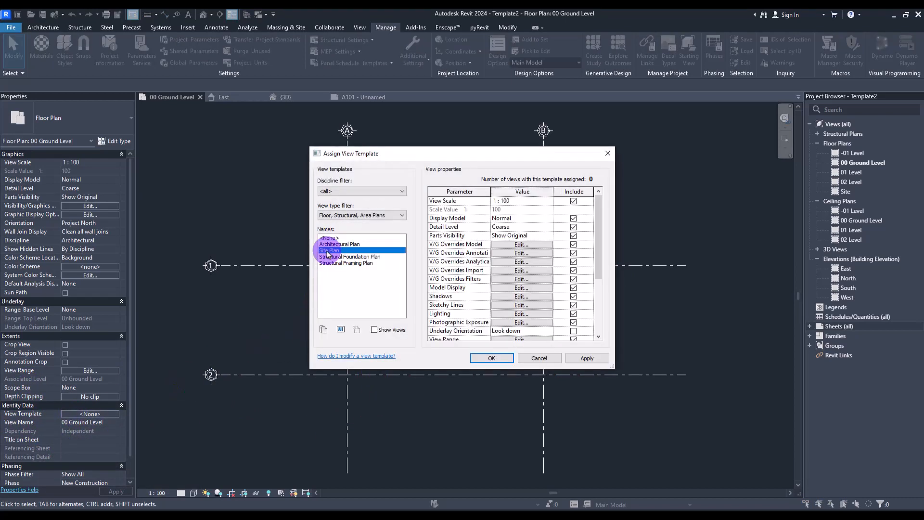
click(329, 246)
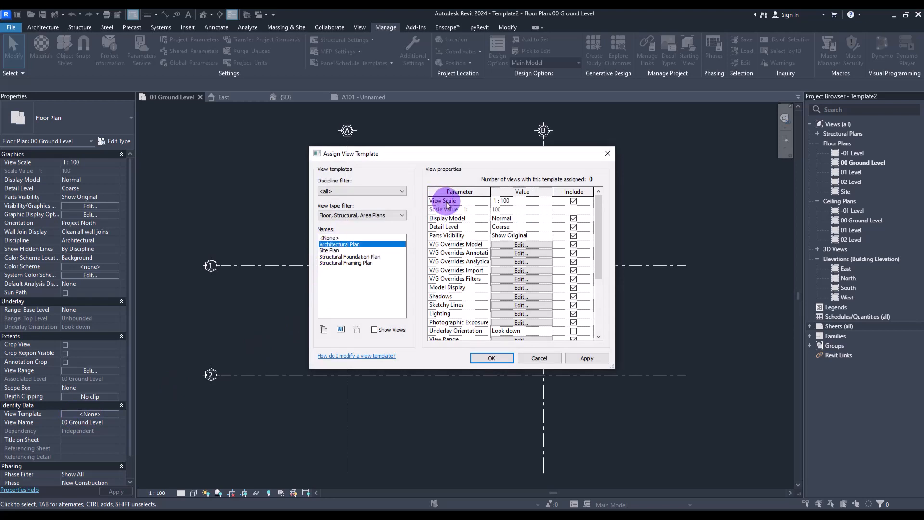
click(547, 199)
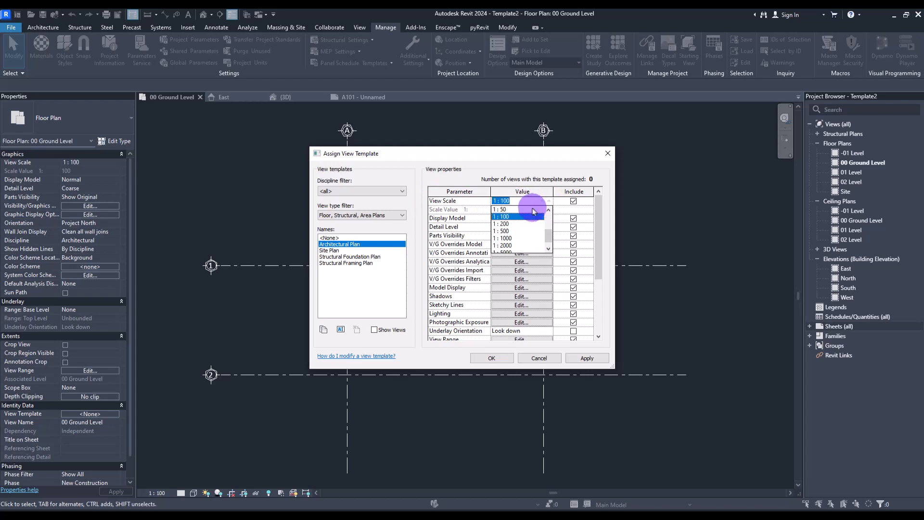
click(458, 231)
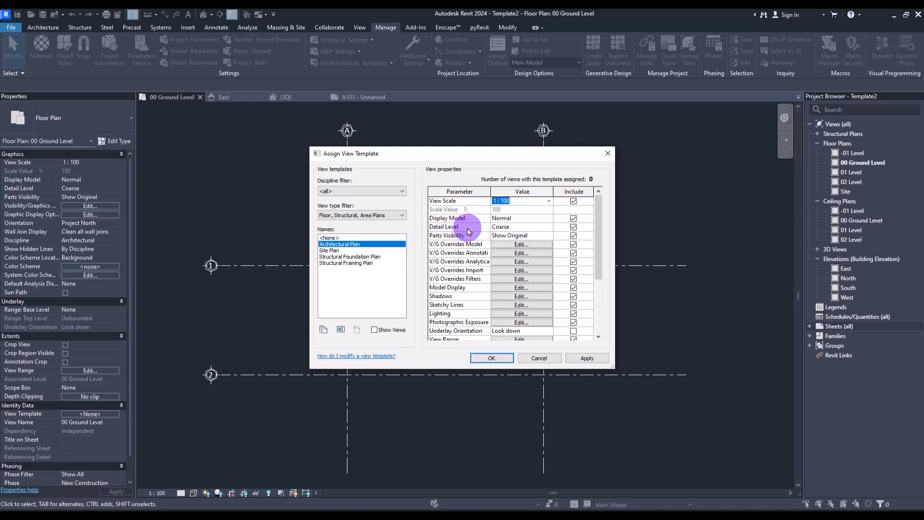
click(549, 228)
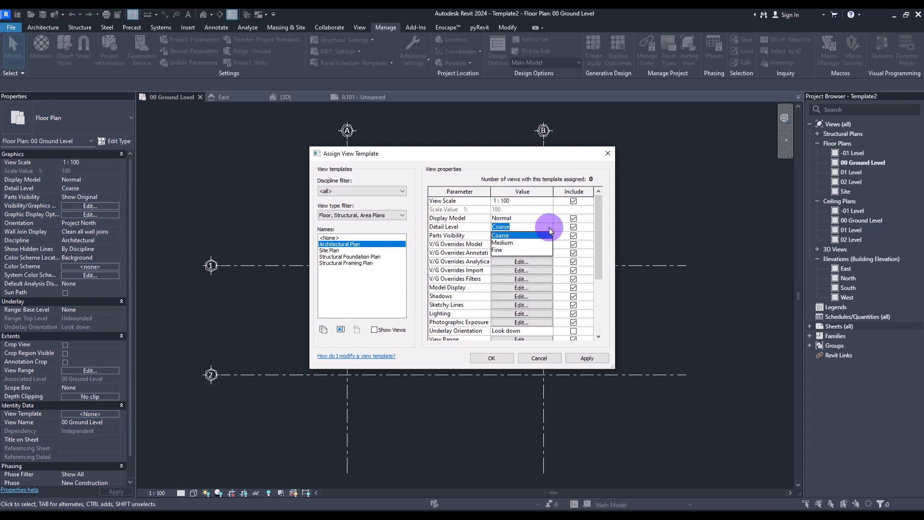
click(549, 228)
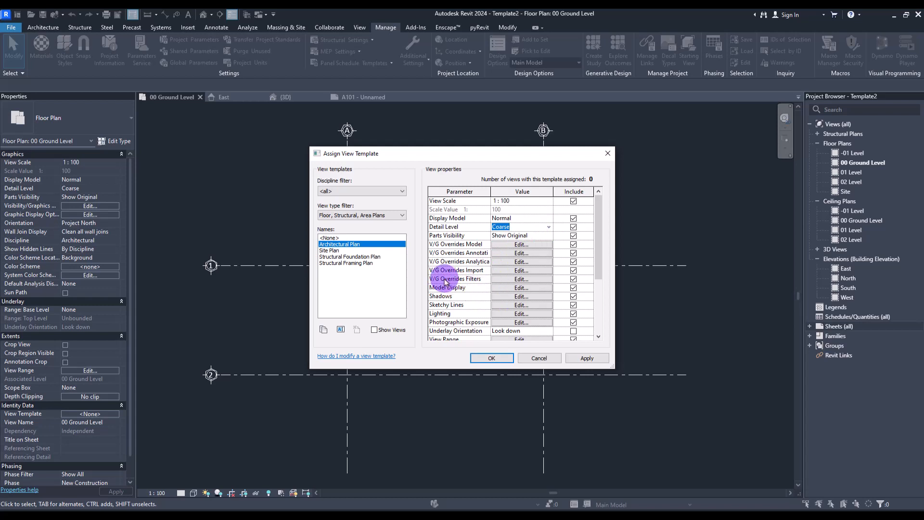
mouse_move(598, 206)
mouse_down()
mouse_move(608, 268)
mouse_move(601, 207)
mouse_up()
- Set the Structural Foundation Plan view template to scale 1:25 and Fine detail level, and assign it to the 00 Ground Level plan
click(343, 258)
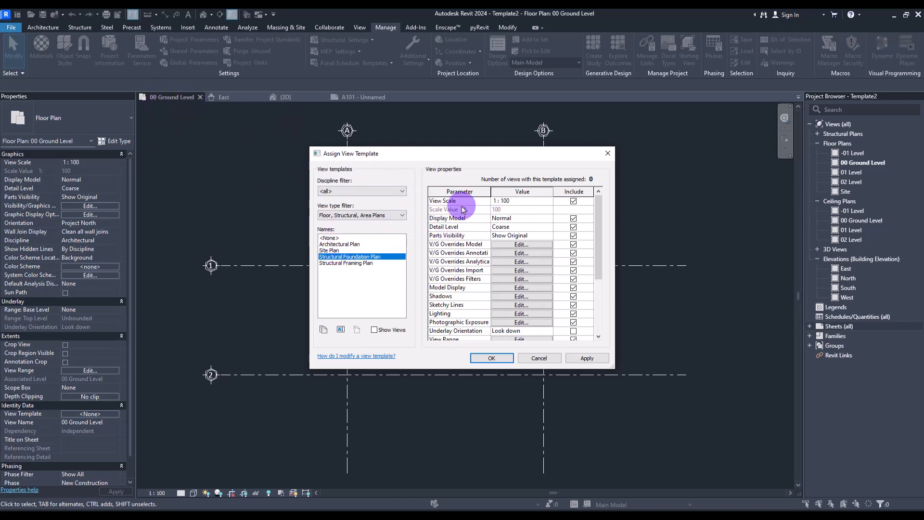
click(549, 202)
click(549, 202)
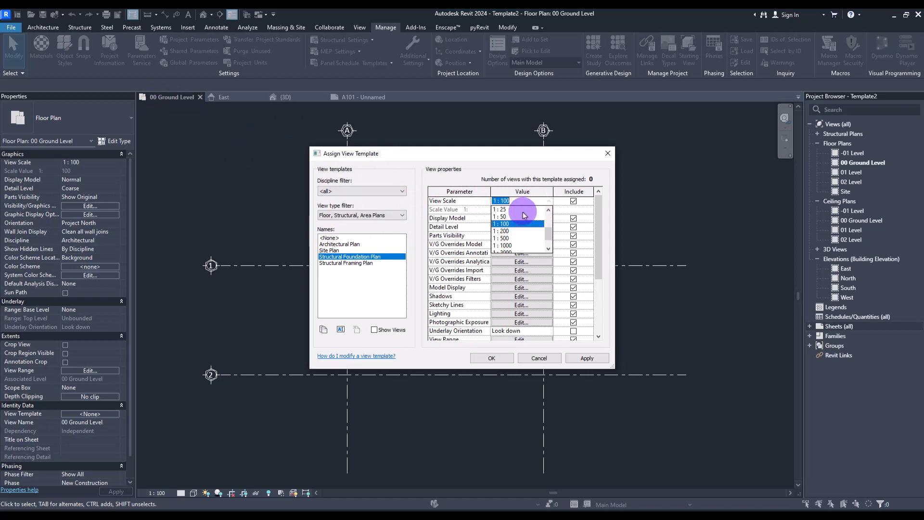
click(511, 210)
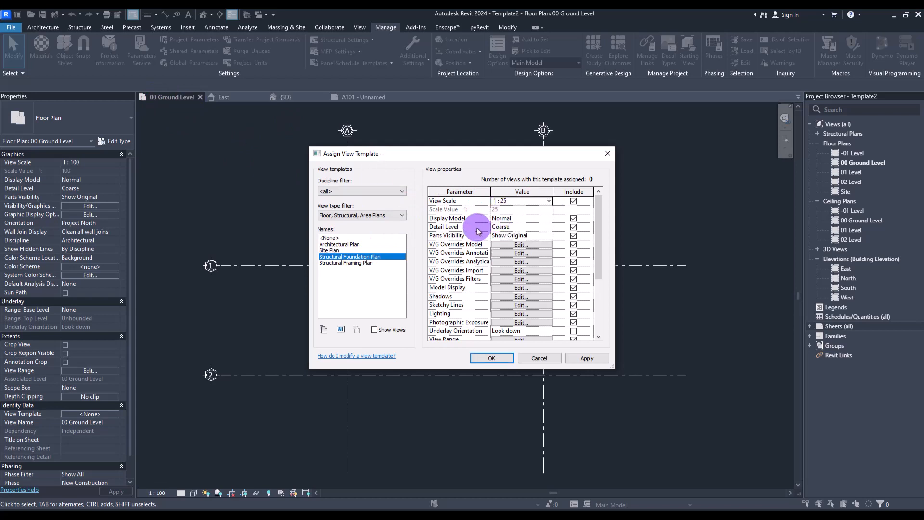
click(549, 228)
click(503, 253)
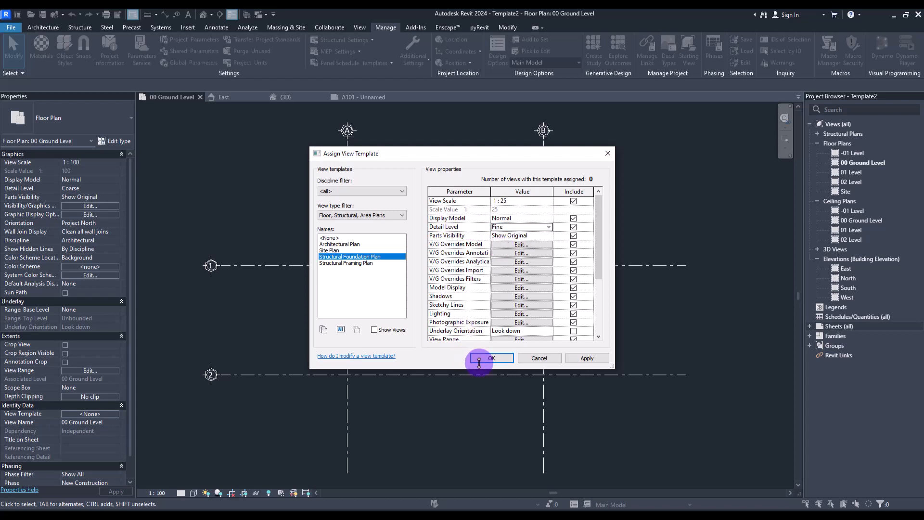
click(479, 359)
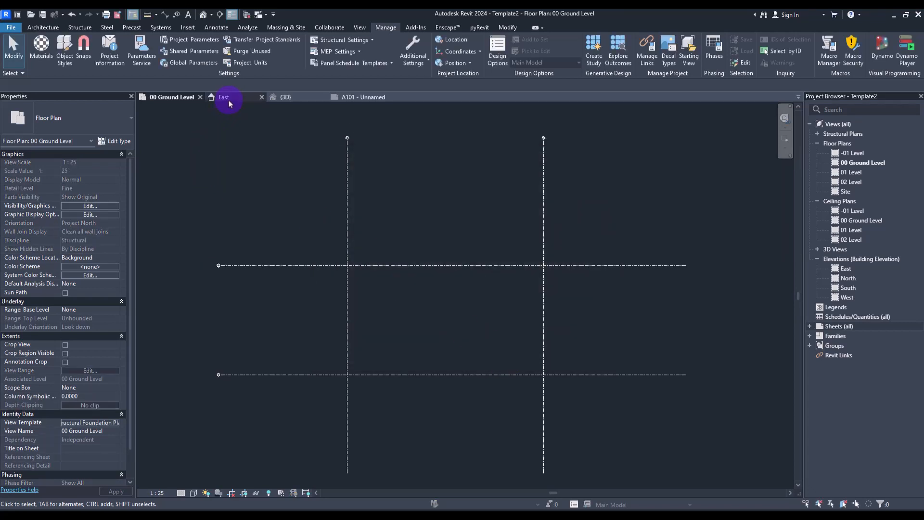
- Set the {3D} view to scale 1:5, Fine detail level and the Consistent Colors visual style
click(229, 100)
click(290, 98)
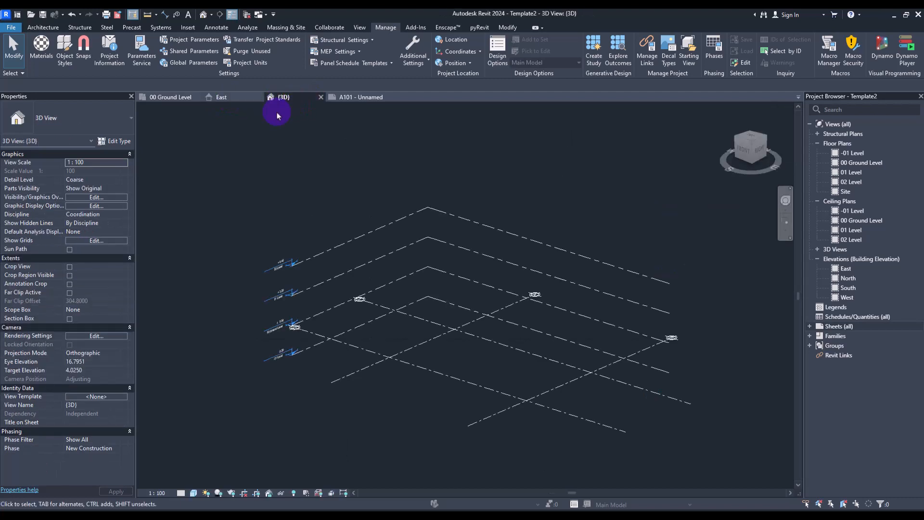
click(162, 493)
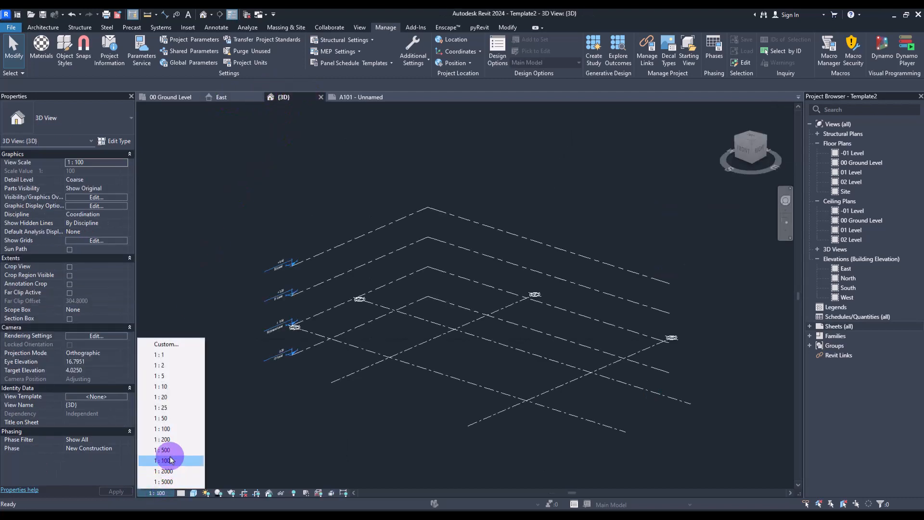
click(180, 376)
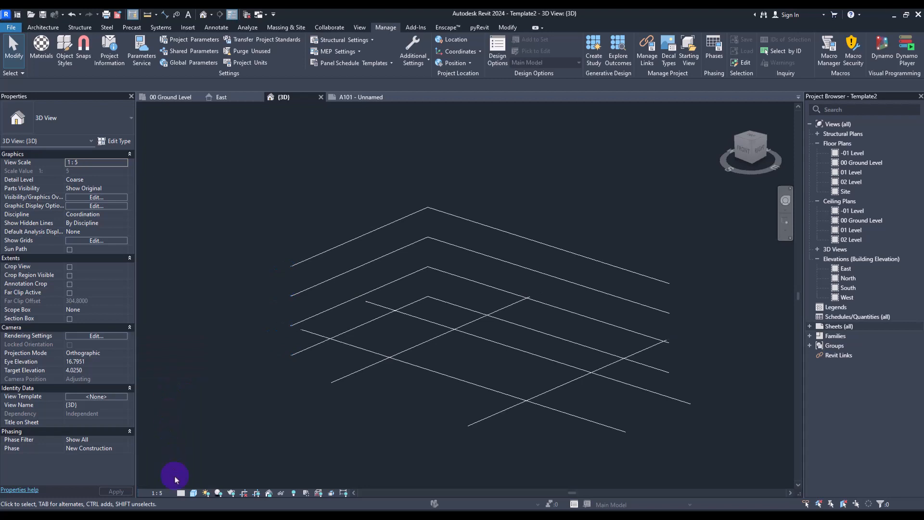
click(193, 493)
click(191, 483)
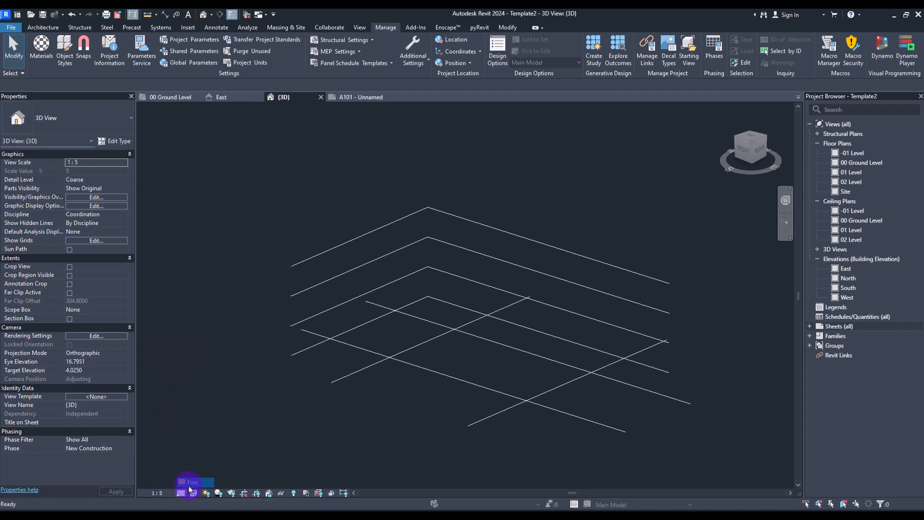
click(194, 493)
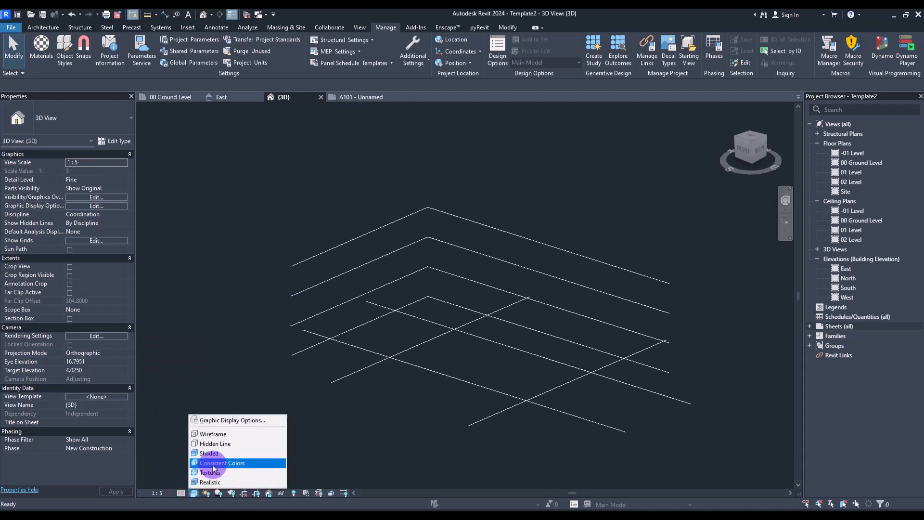
click(213, 464)
- Hide all the level and grid elements in the 3D view and return to the 00 Ground Level plan
drag(566, 183, 279, 407)
right_click(428, 201)
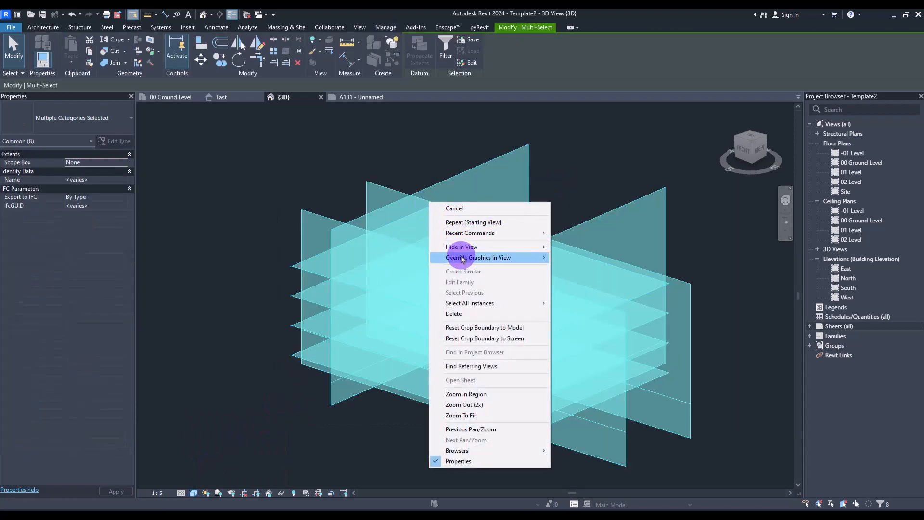
mouse_move(467, 247)
click(574, 247)
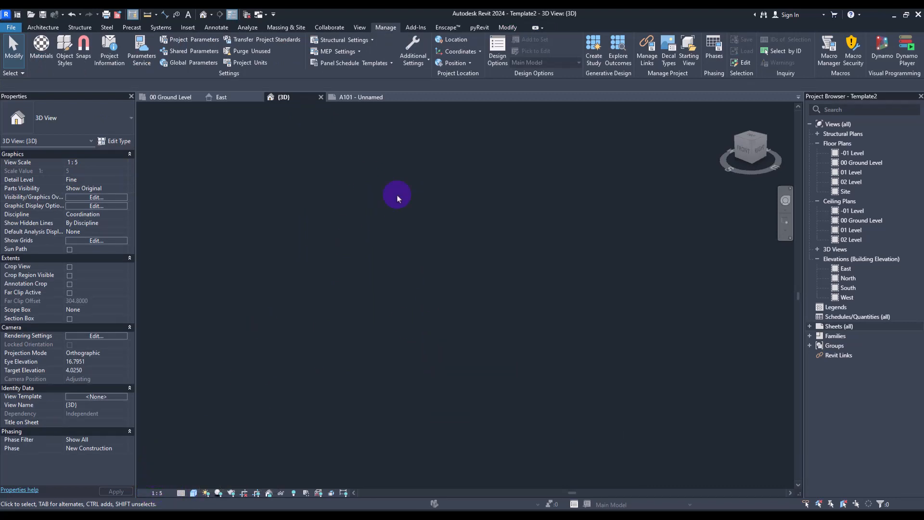
click(174, 98)
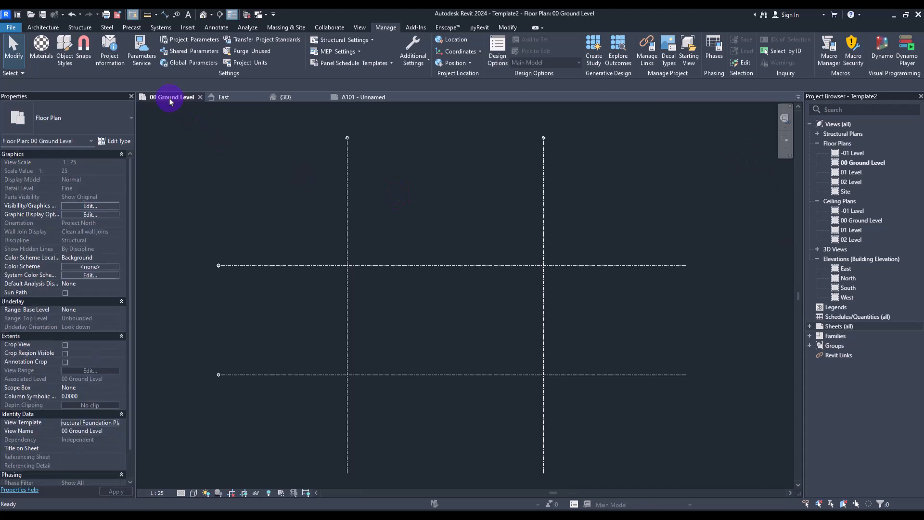
- Save the project template to the desktop as a template file named Temp A
click(13, 28)
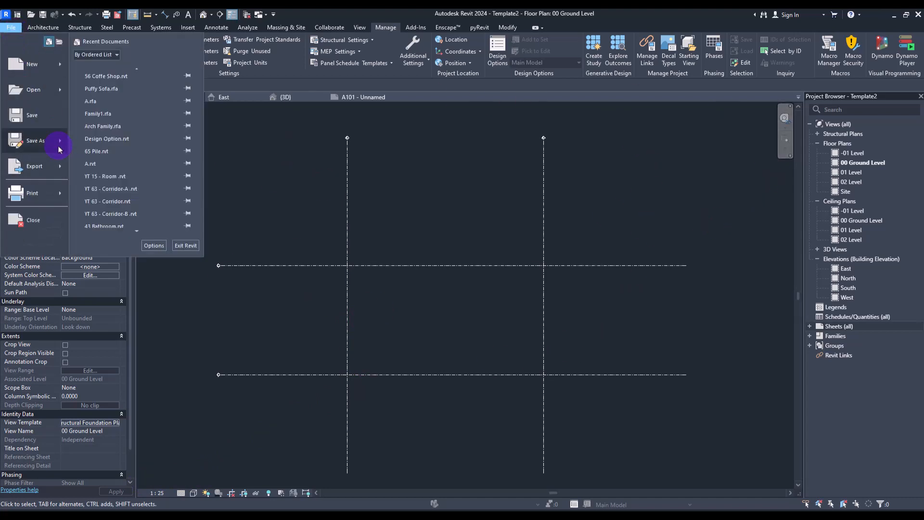
mouse_move(59, 149)
click(124, 154)
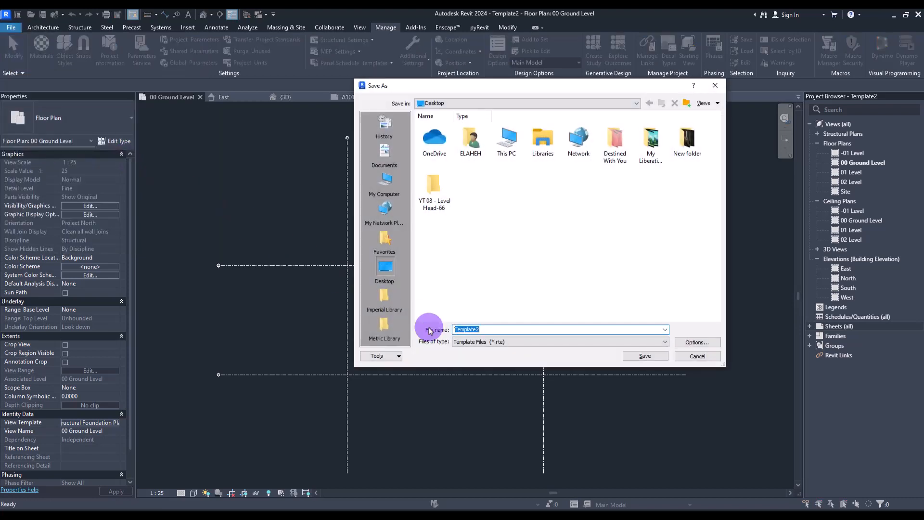
key(BackSpace)
key(BackSpace)
key(BackSpace)
key(BackSpace)
key(BackSpace)
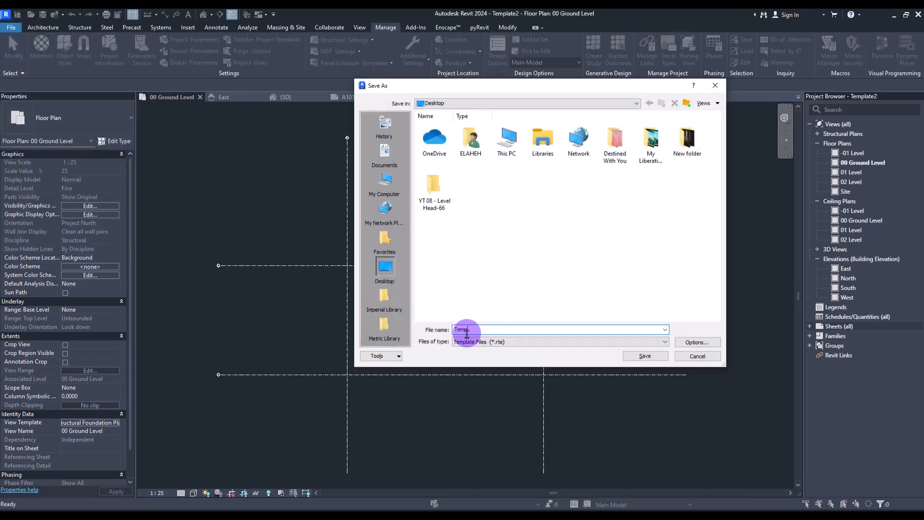
text(A)
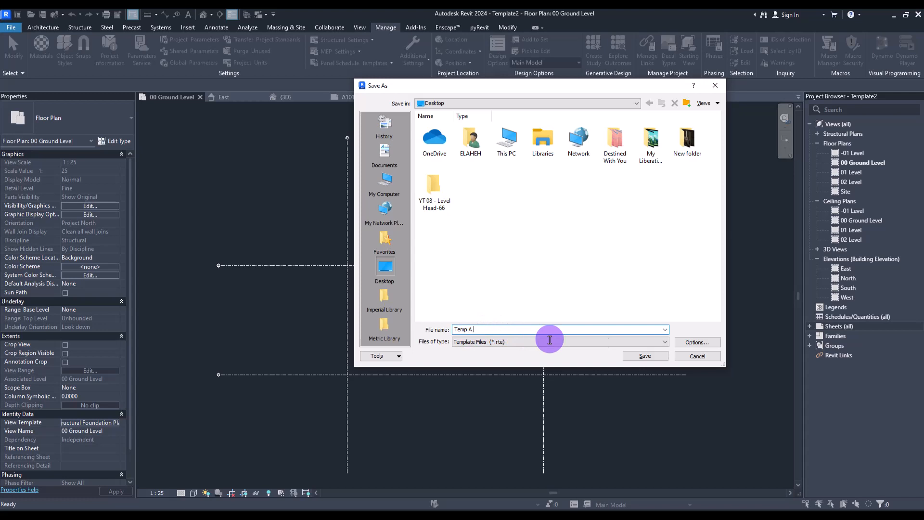
click(645, 356)
click(11, 29)
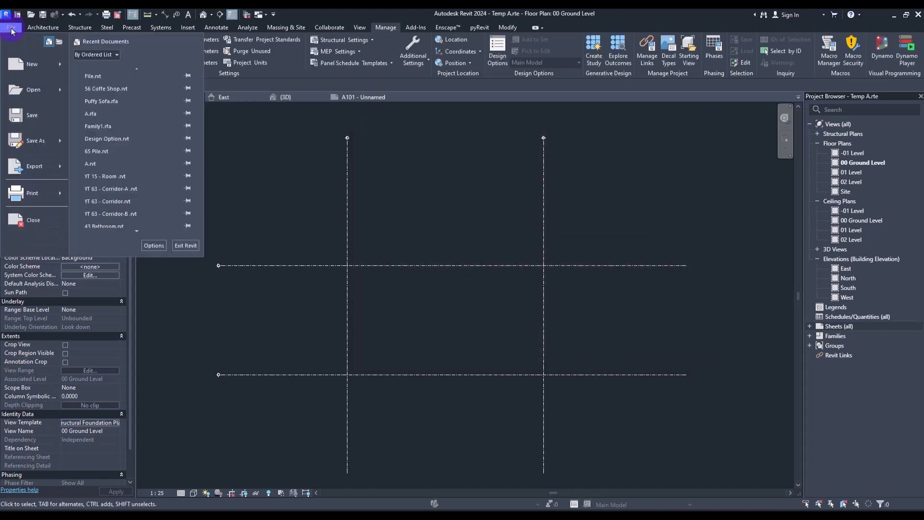
mouse_move(62, 66)
click(99, 72)
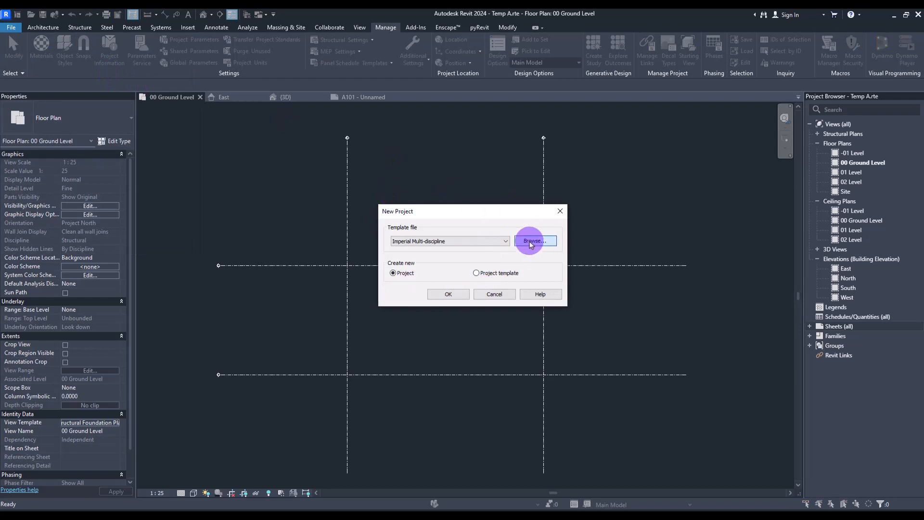
click(534, 241)
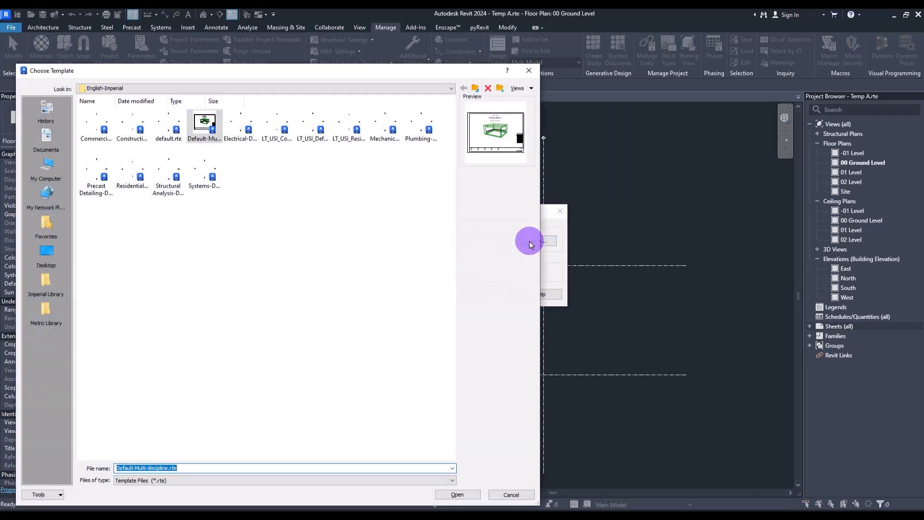
click(46, 247)
click(428, 128)
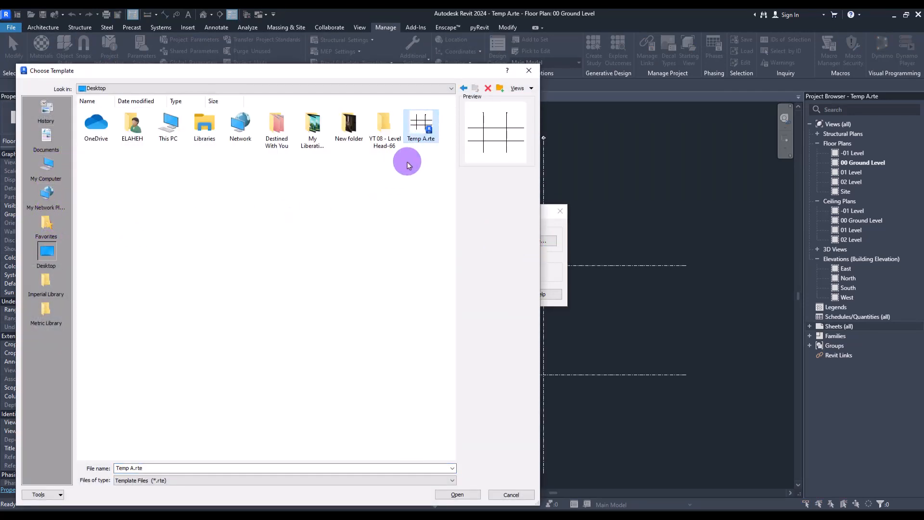
double_click(420, 127)
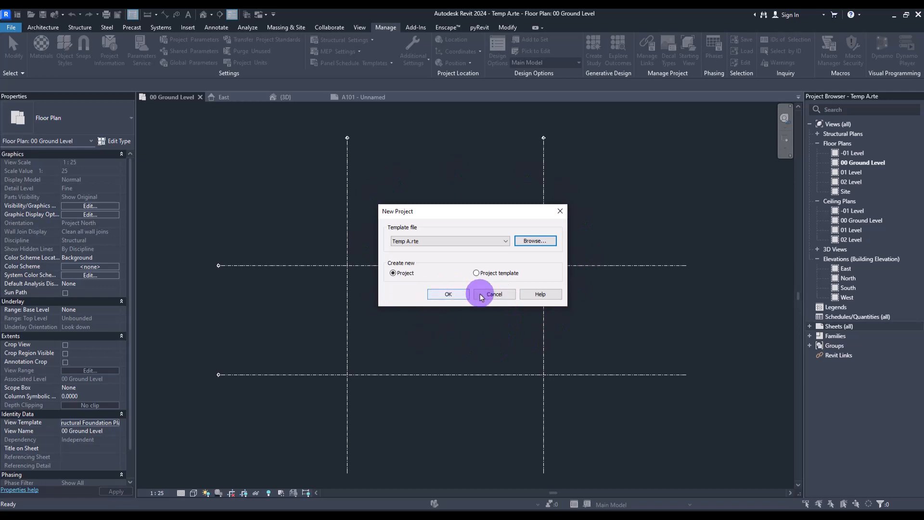
click(494, 295)
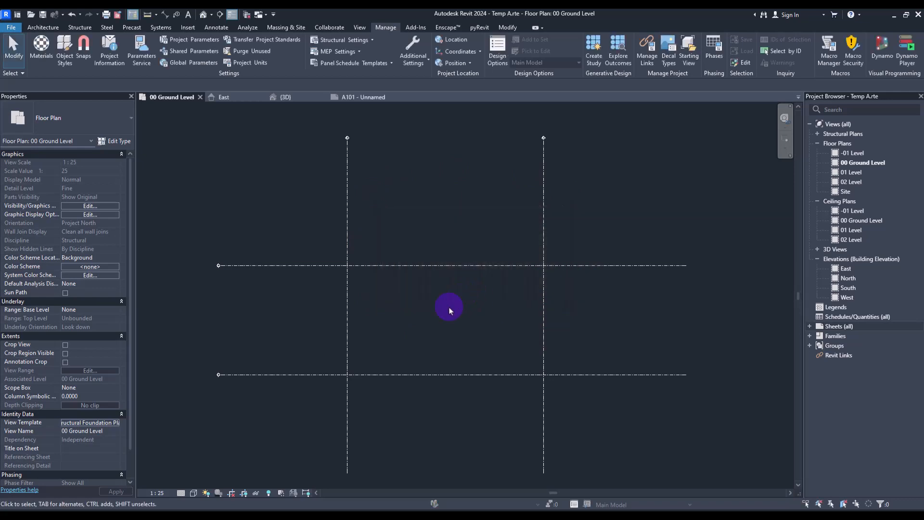
- Add Temp A.rte from the desktop to the project templates list in the file location options
click(11, 28)
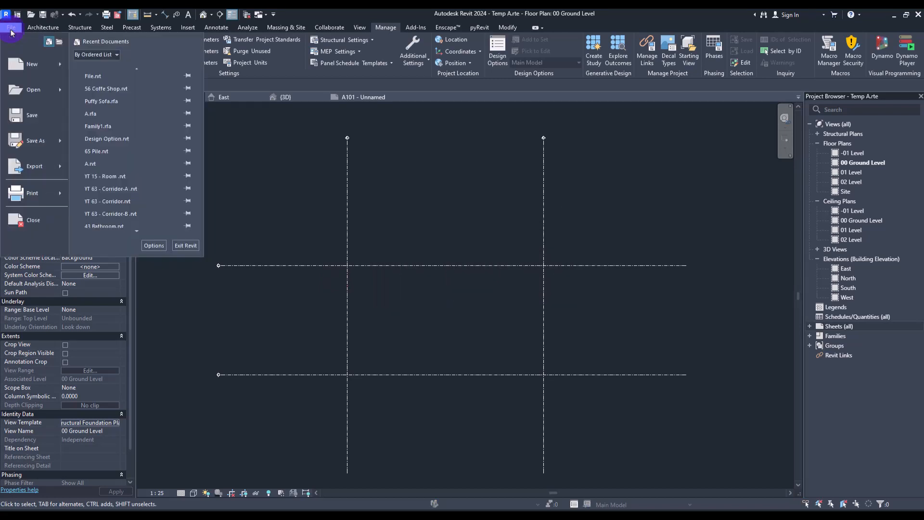
click(155, 246)
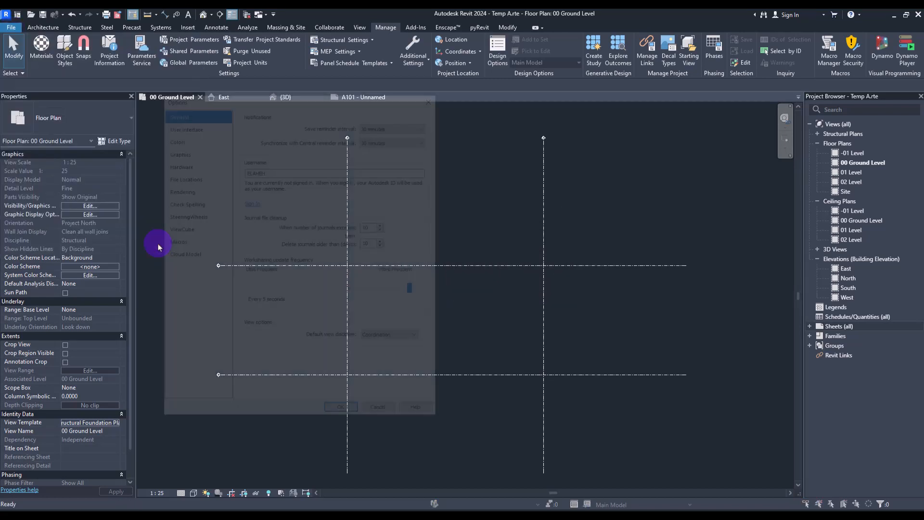
click(183, 179)
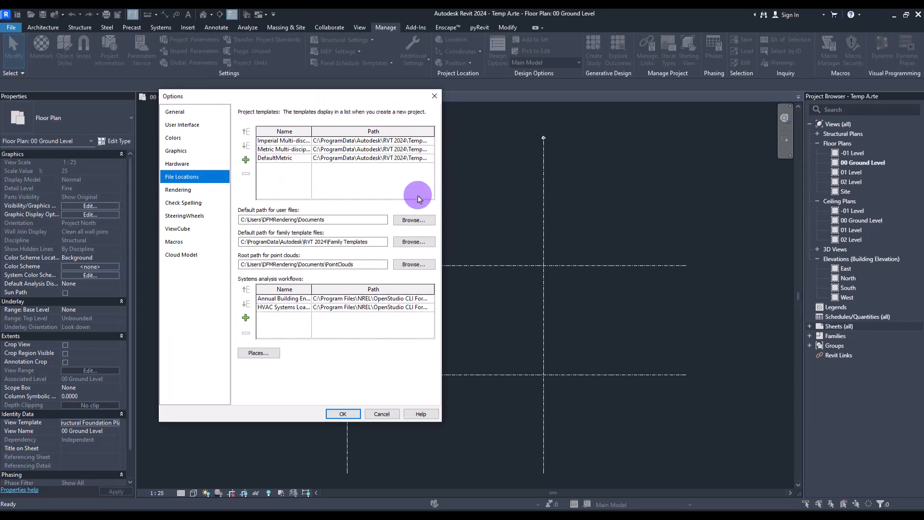
click(263, 158)
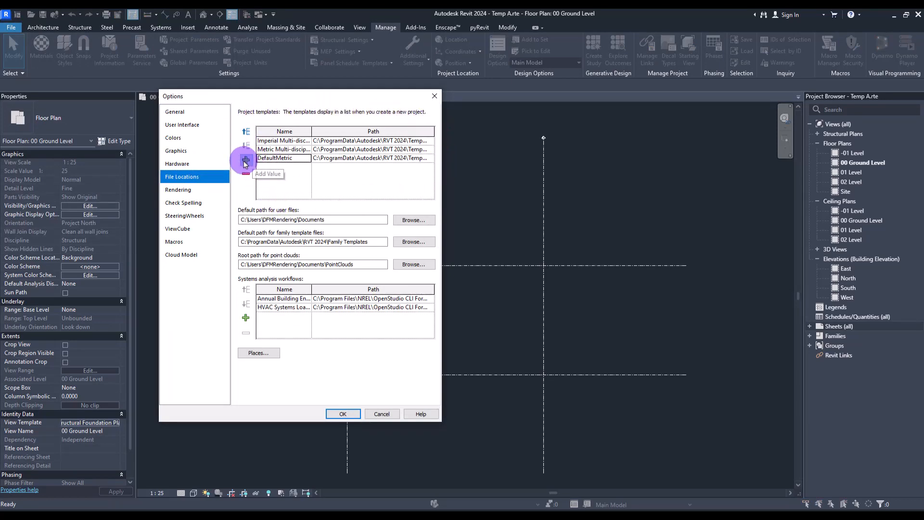
click(245, 163)
double_click(412, 128)
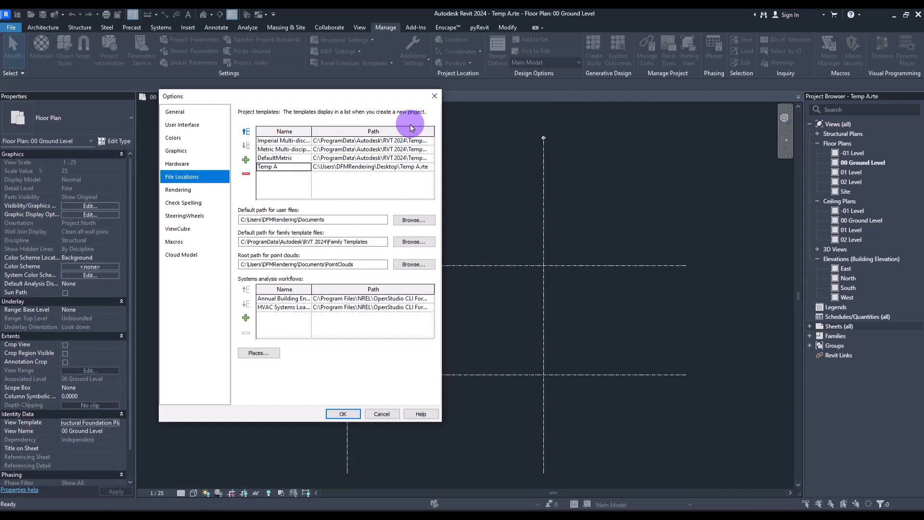
- Move Temp A to the first position in the project templates list and apply the options
click(246, 133)
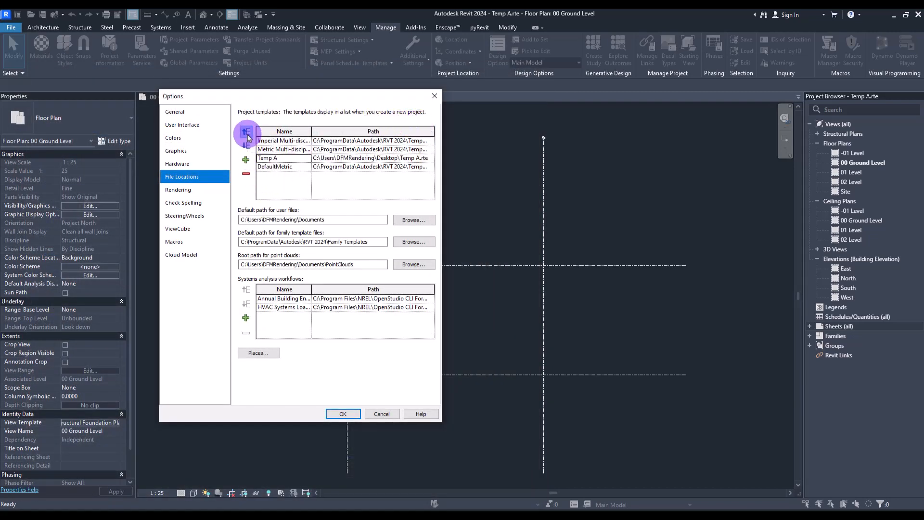
click(247, 133)
click(246, 133)
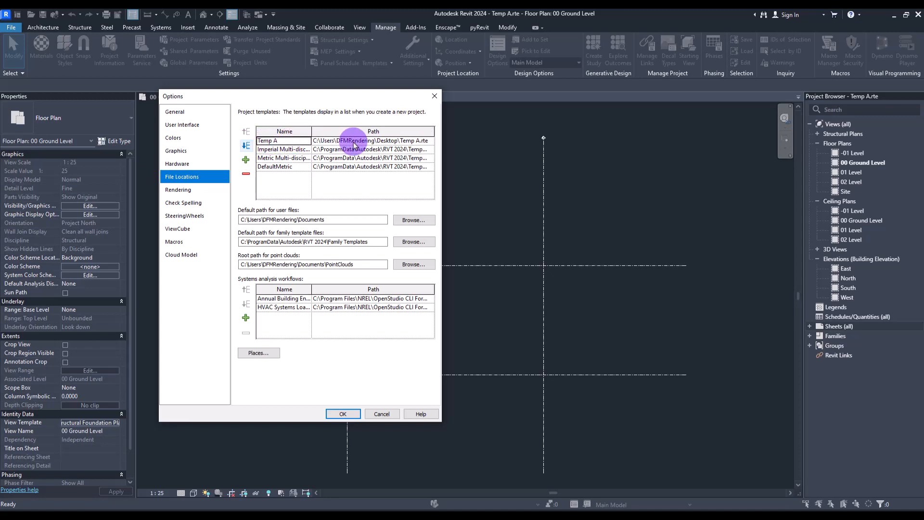
click(343, 414)
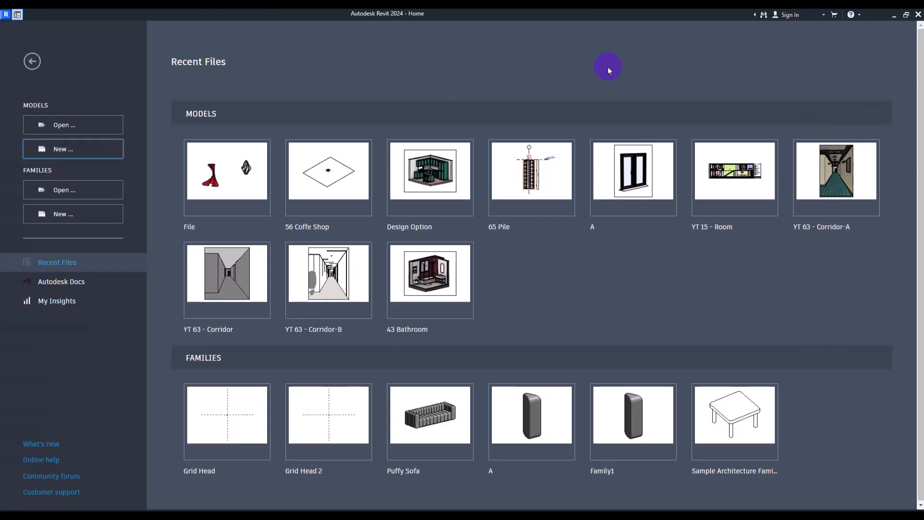
- Create a new project from the Temp A template
click(112, 151)
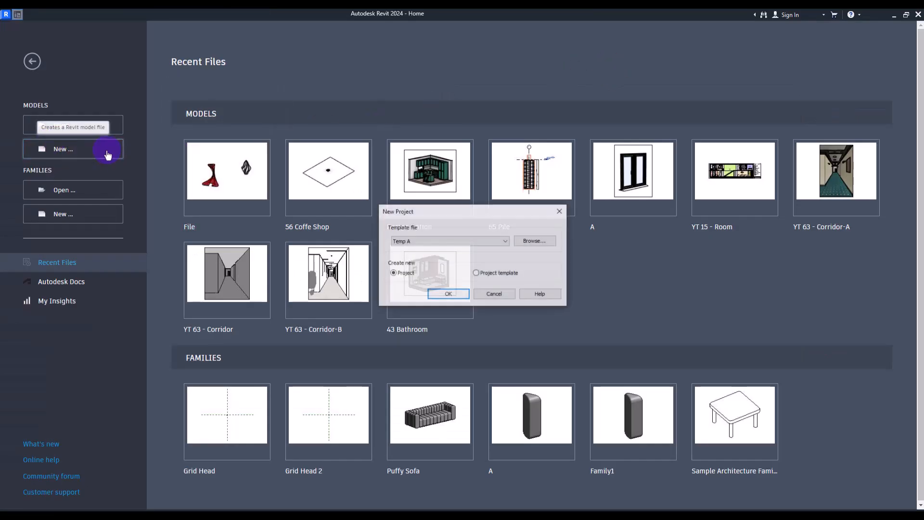
click(408, 240)
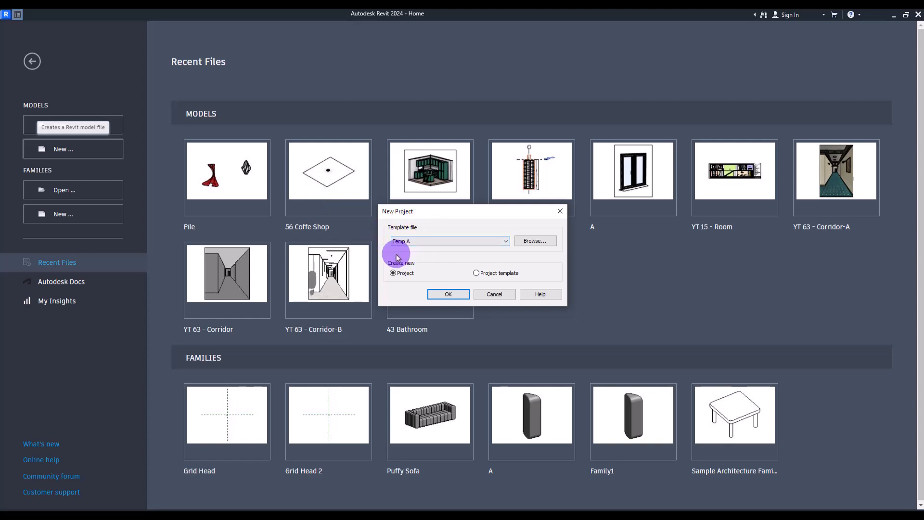
click(443, 294)
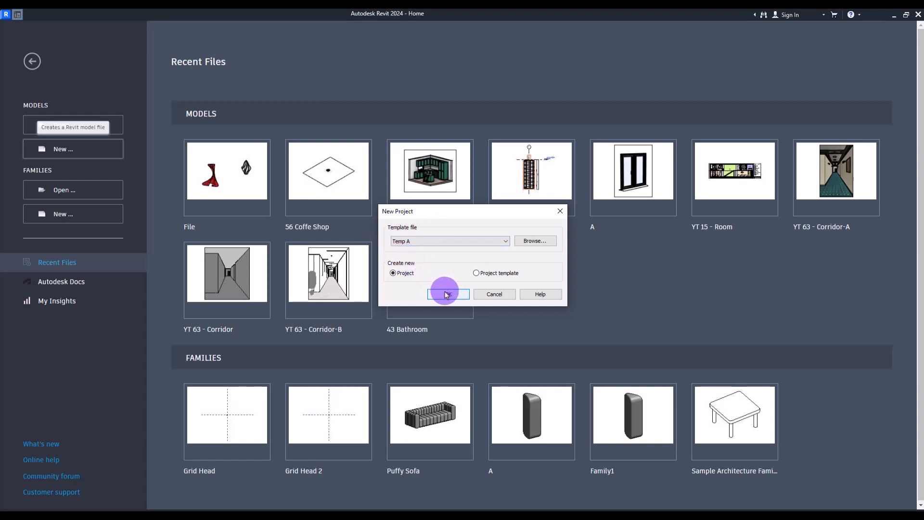
click(448, 295)
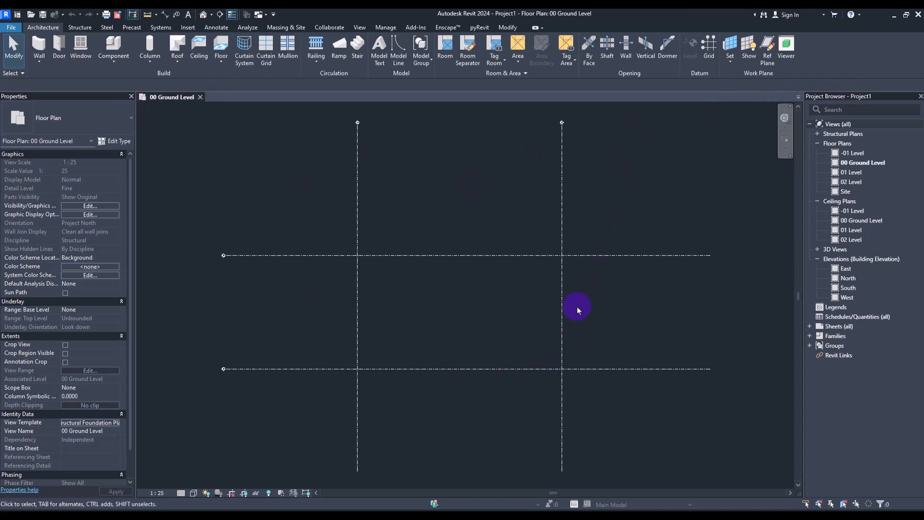
- Check the levels and grids in the East elevation and the scale, detail level and visual style options of the 00 Ground Level plan
double_click(846, 268)
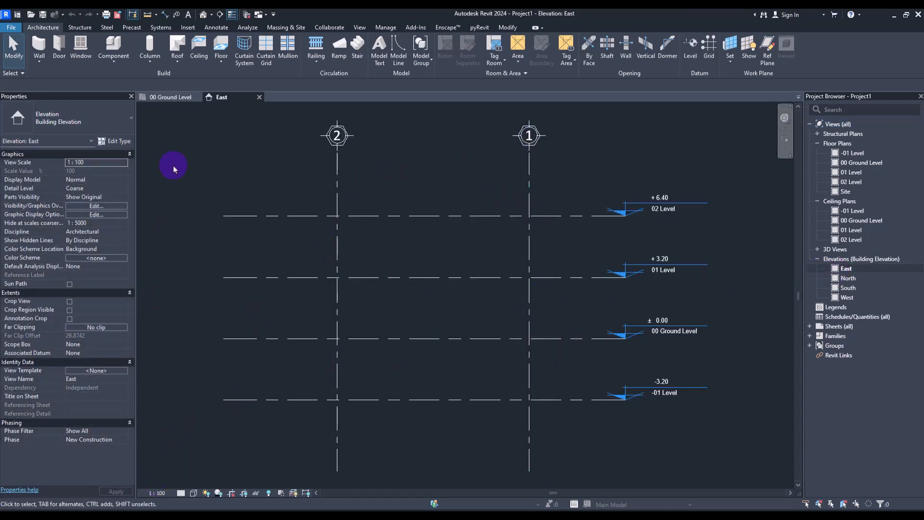
click(156, 98)
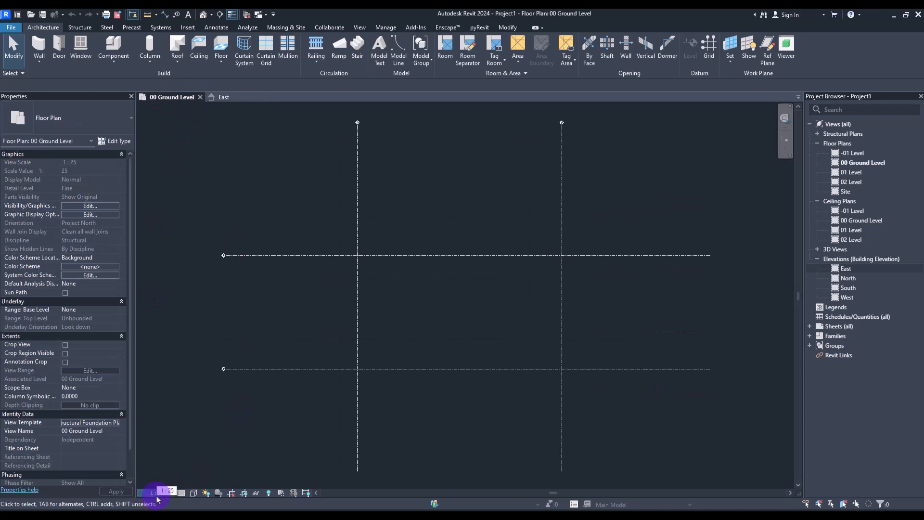
click(181, 493)
click(195, 493)
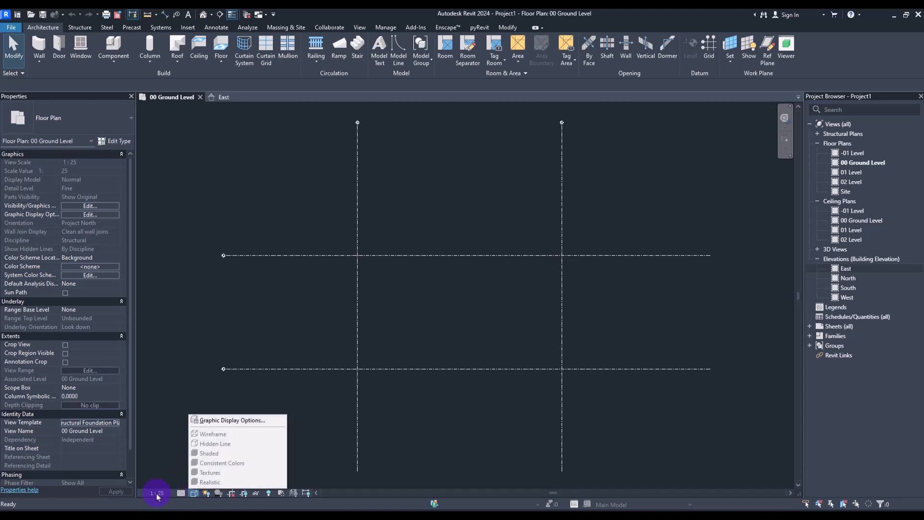
click(157, 493)
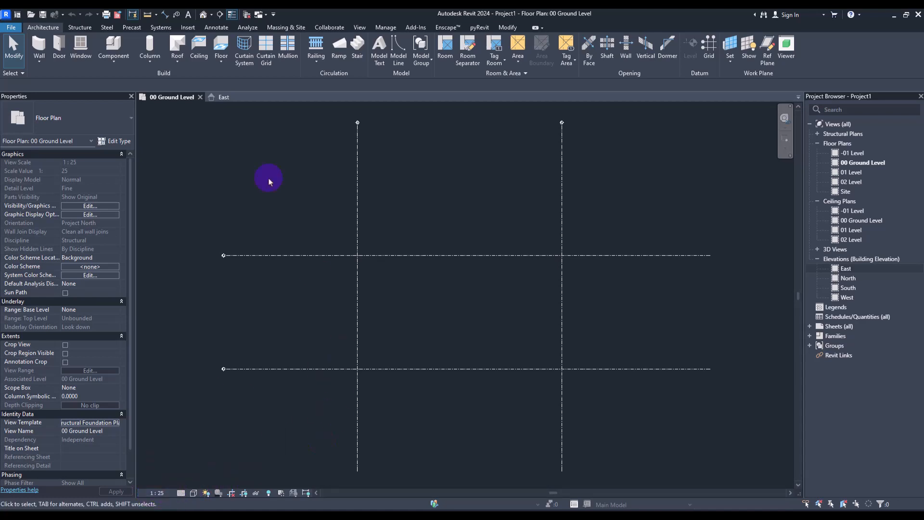
- Open the {3D} view, set its scale to 1:500 and choose its visual style
click(204, 15)
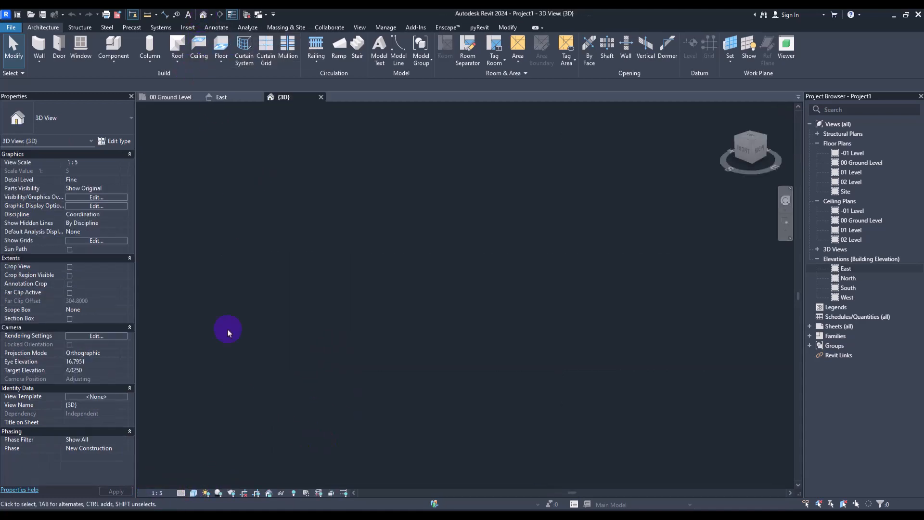
click(155, 493)
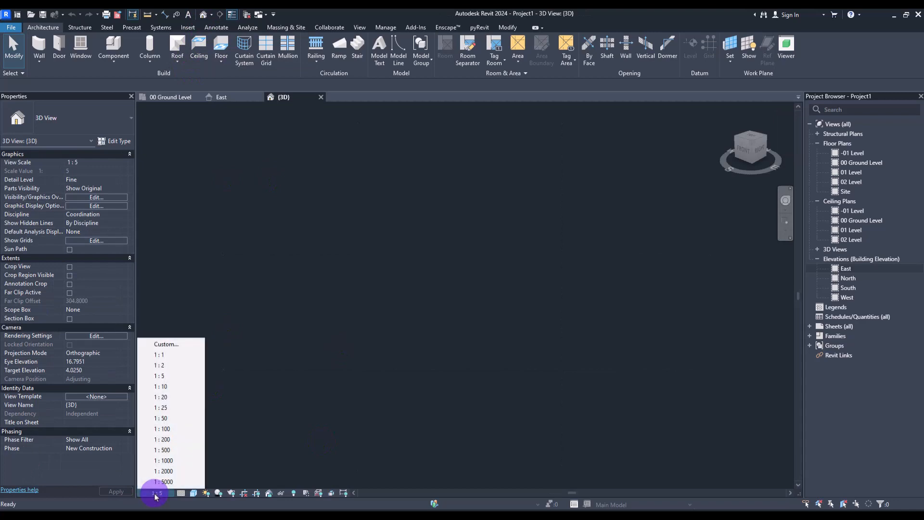
click(171, 461)
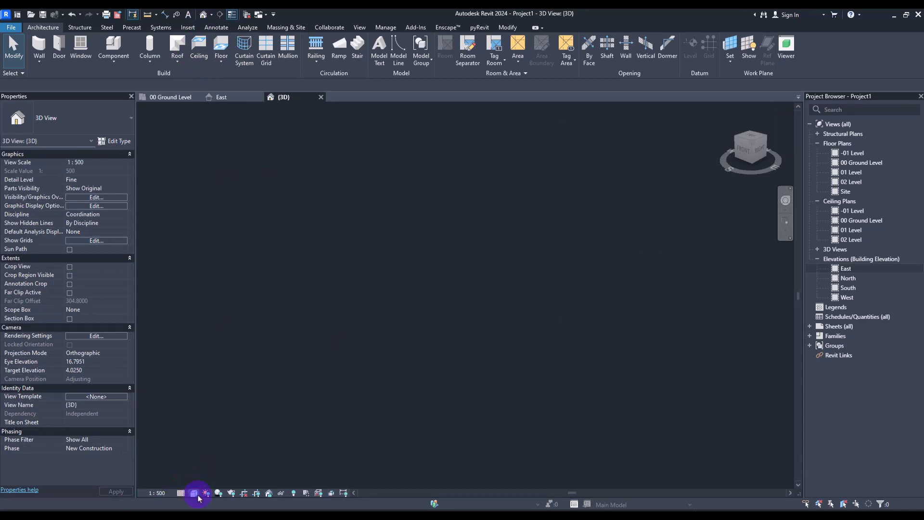
click(194, 492)
click(208, 465)
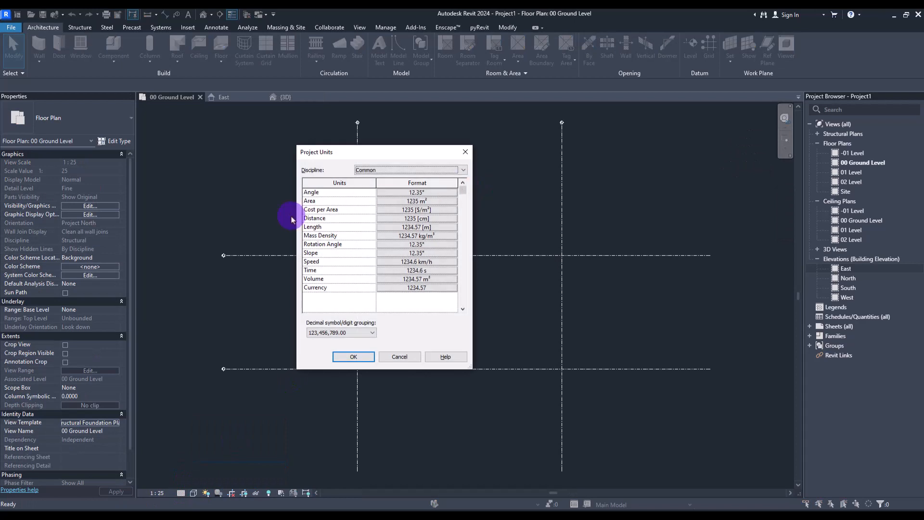
- Check the Length format in the project units and close the settings without changes
click(411, 226)
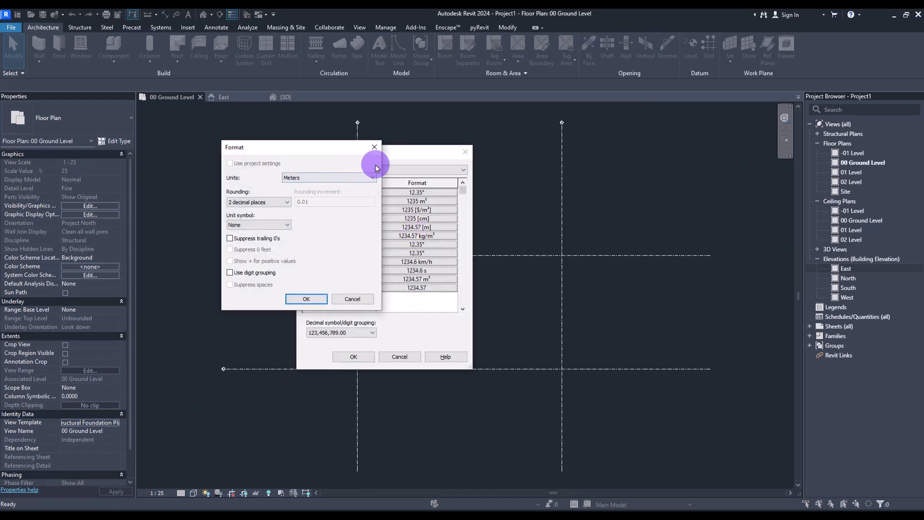
click(386, 145)
click(465, 152)
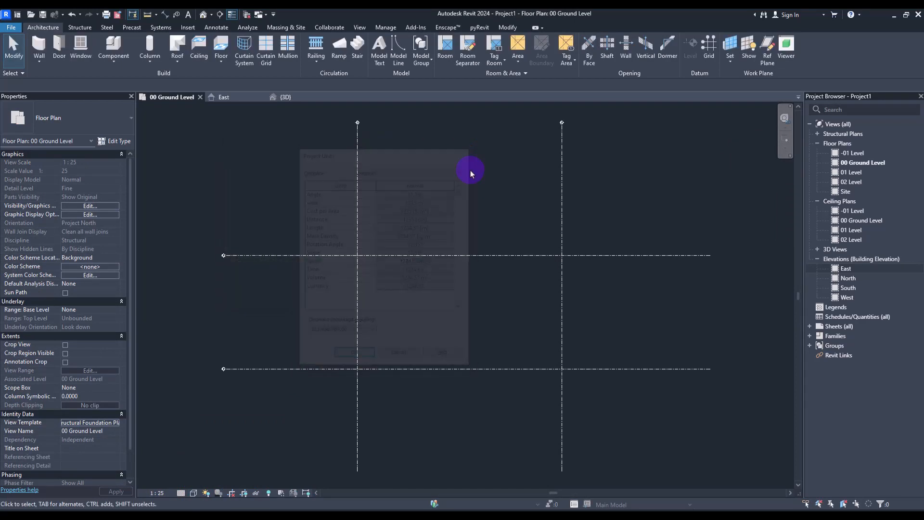
- Draw a horizontal reference plane with subcategory B between the two vertical grids, above the upper horizontal grid, on the 00 Ground Level plan
click(763, 50)
click(520, 55)
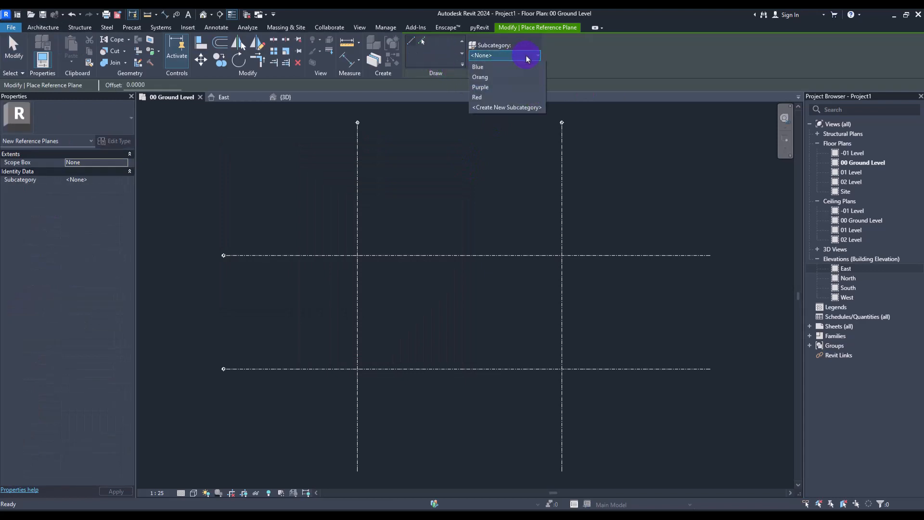
click(489, 76)
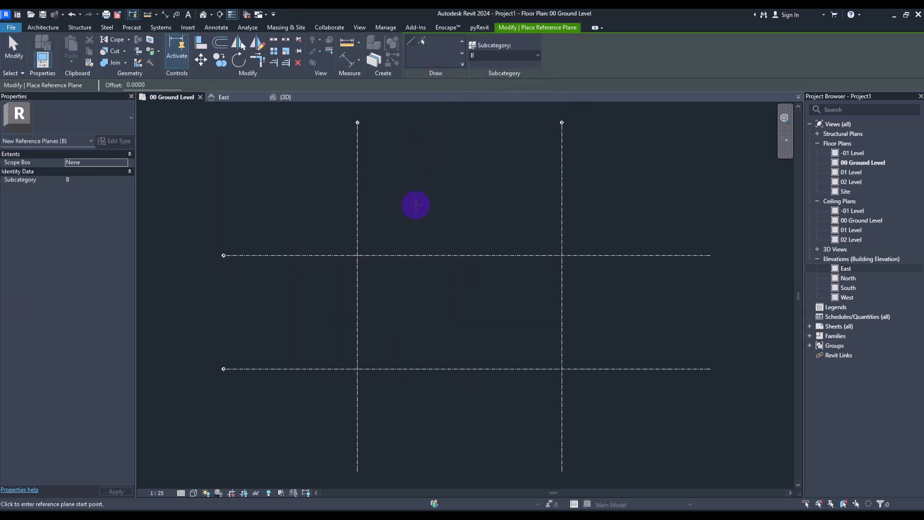
click(391, 202)
click(493, 203)
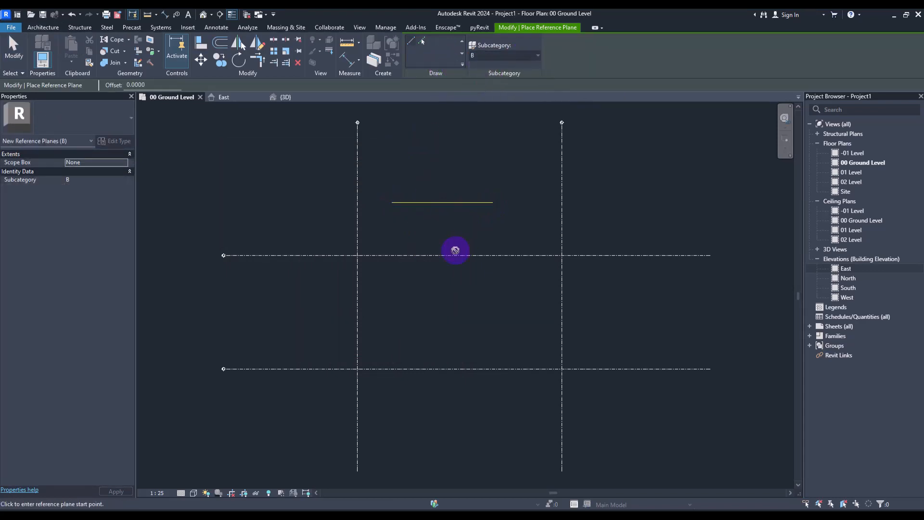
- Place an aligned dimension in style 00 between the two vertical grids, between the reference plane and the upper horizontal grid
key(Escape)
click(508, 27)
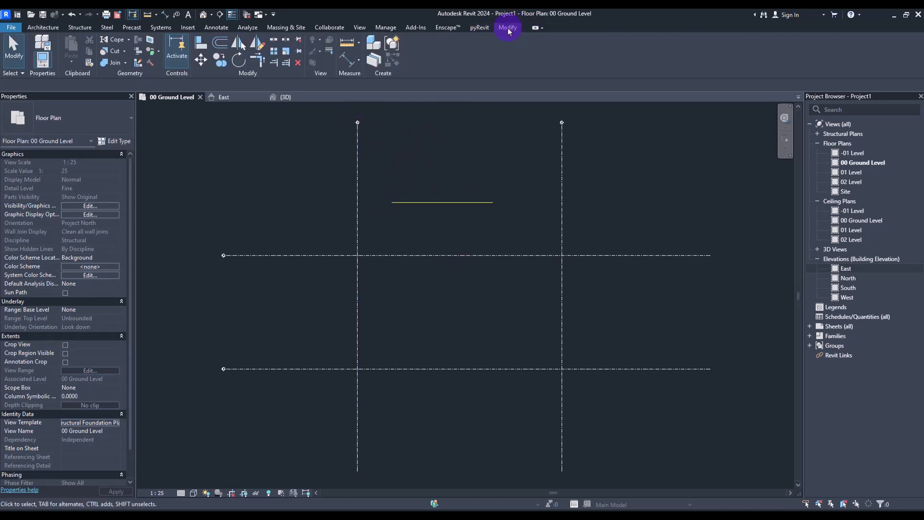
click(346, 59)
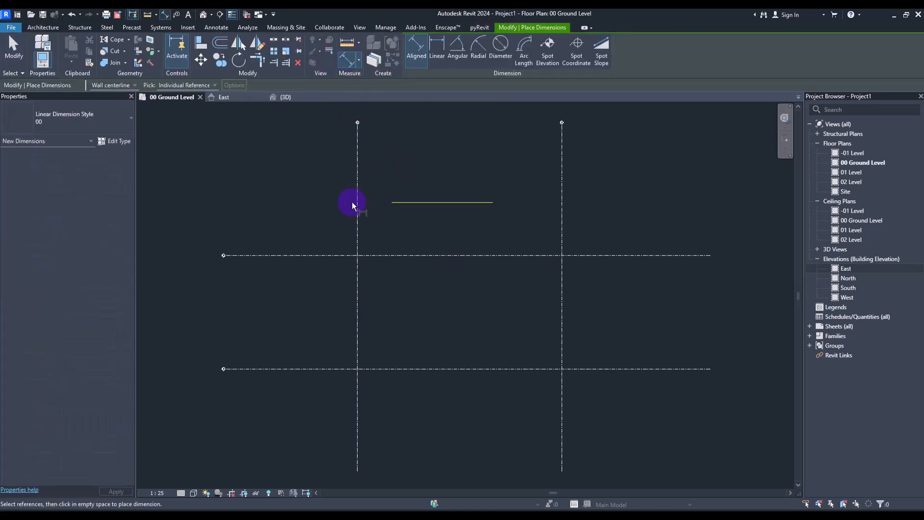
click(358, 203)
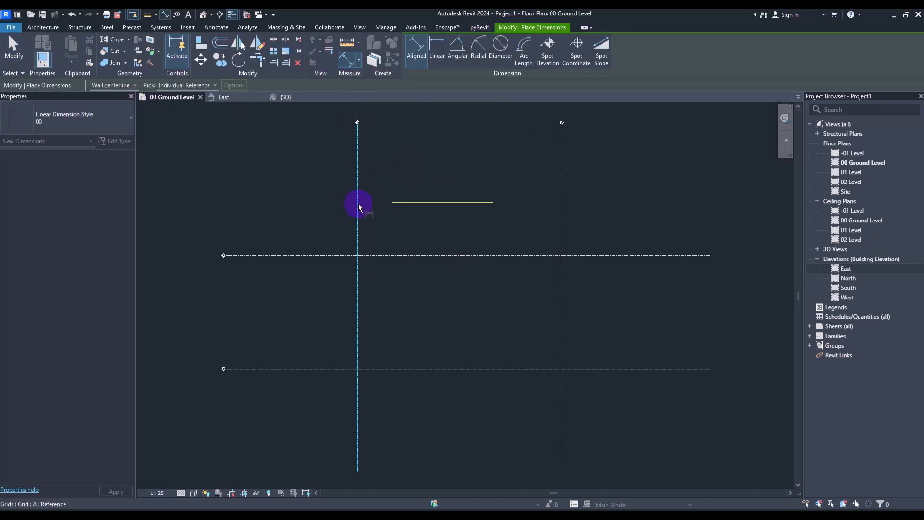
click(561, 212)
click(617, 223)
key(Escape)
scroll(455, 228, up, 4)
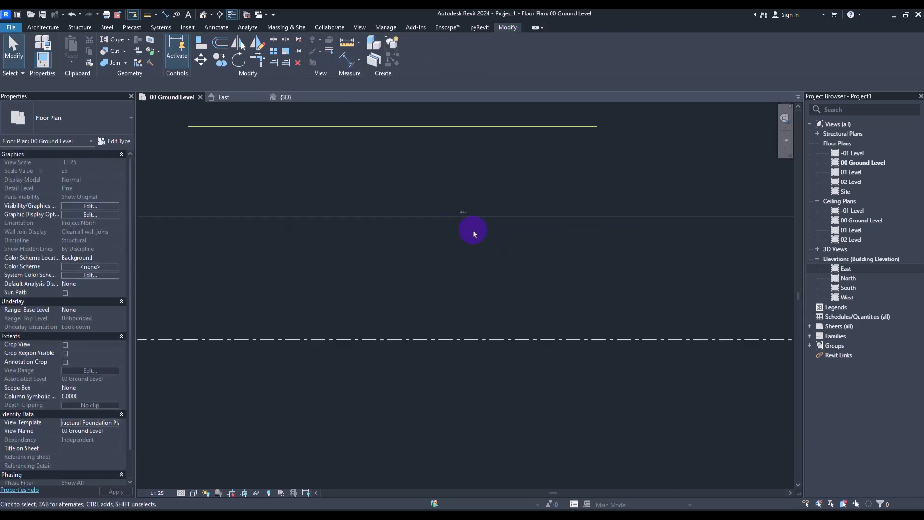
scroll(473, 231, up, 2)
scroll(484, 225, down, 4)
- Draw a rectangle of Brick 15 walls on the grid intersections, from 00 Ground Level up to 01 Level
click(48, 28)
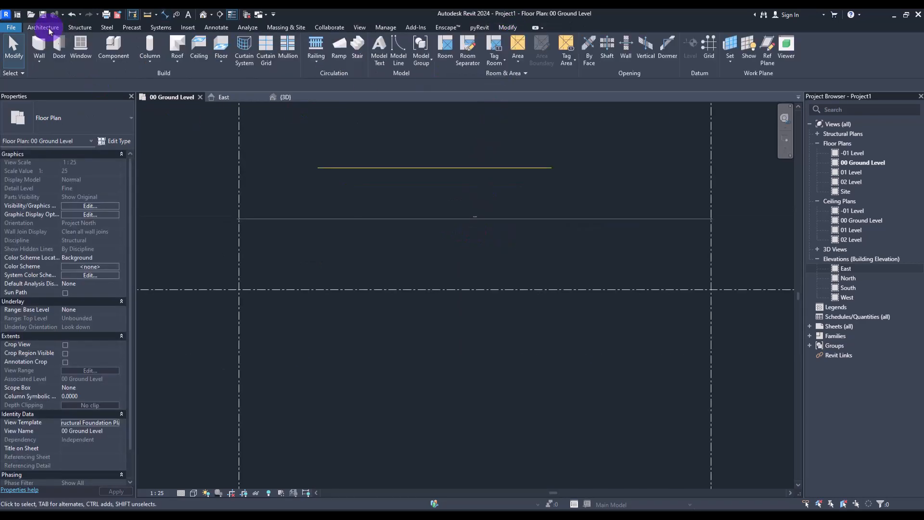
click(39, 62)
click(49, 73)
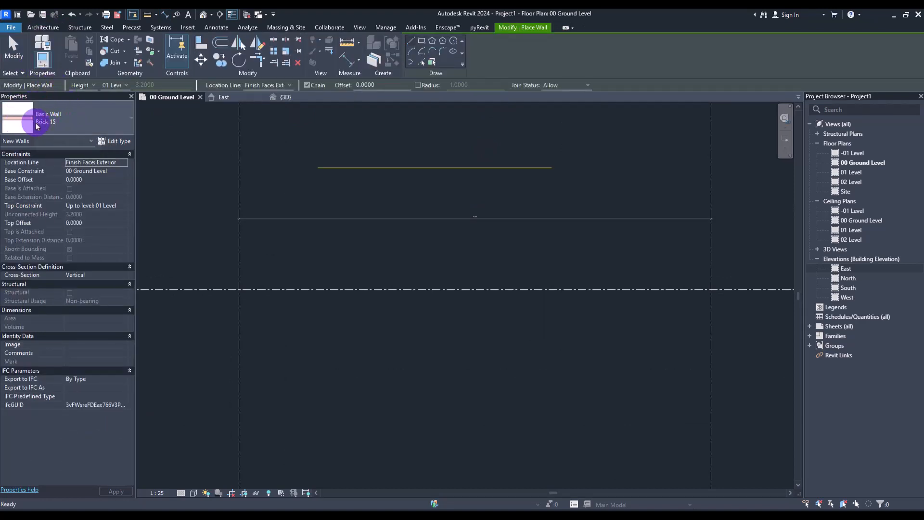
scroll(329, 169, down, 2)
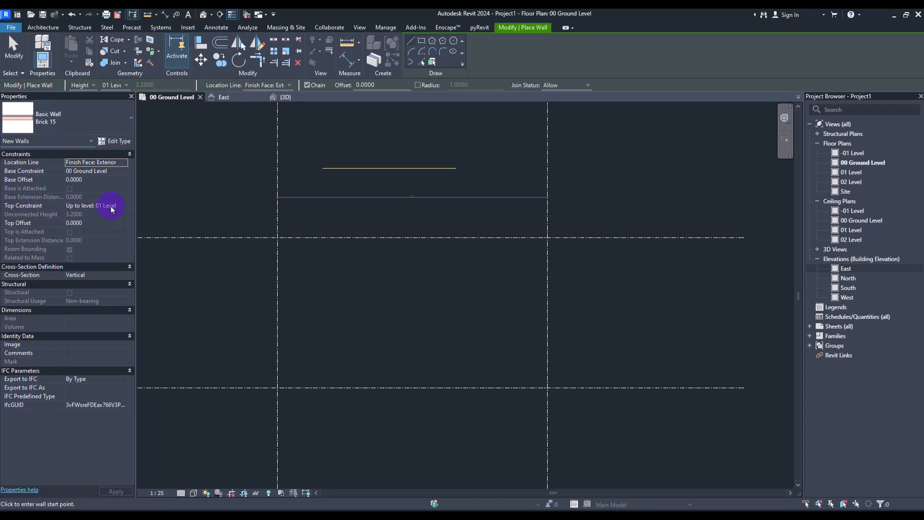
click(421, 41)
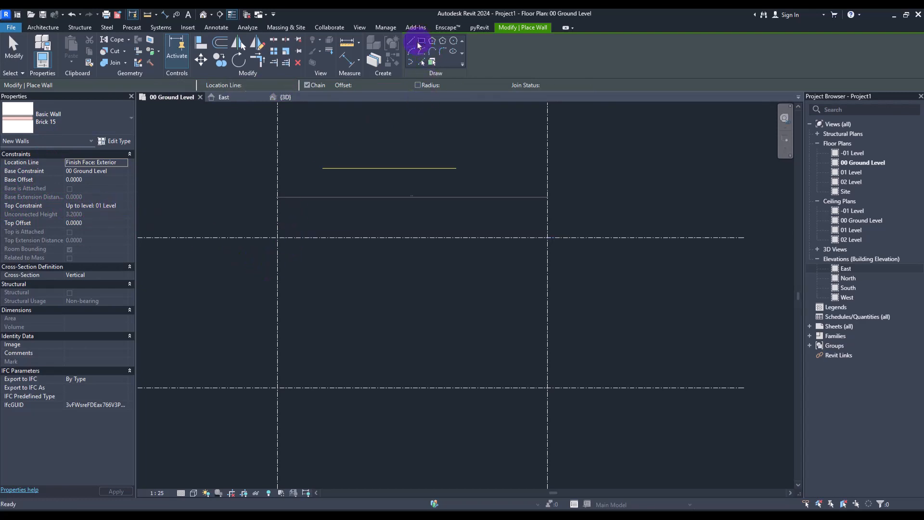
click(277, 238)
- Open the {3D} view, set its visual style to Realistic and examine the brick texture on the walls
click(287, 99)
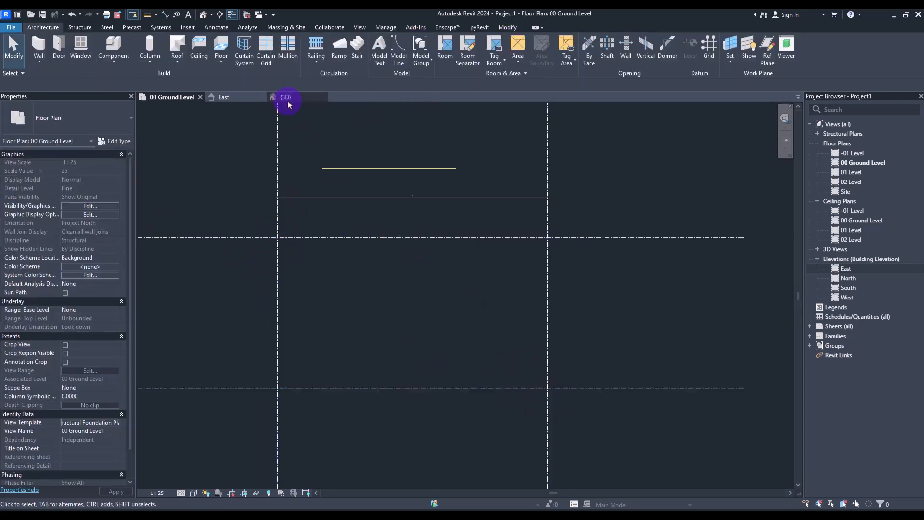
scroll(722, 320, up, 5)
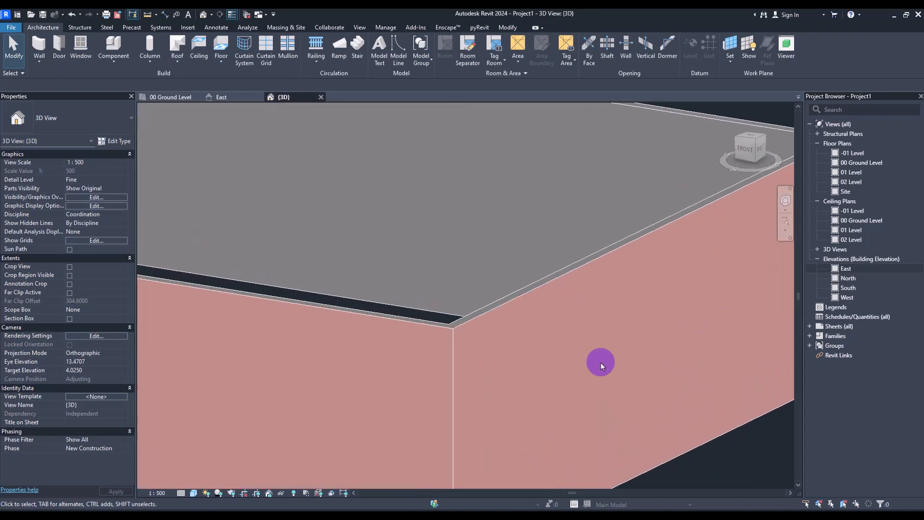
middle_drag(599, 362, 523, 234)
scroll(523, 235, up, 2)
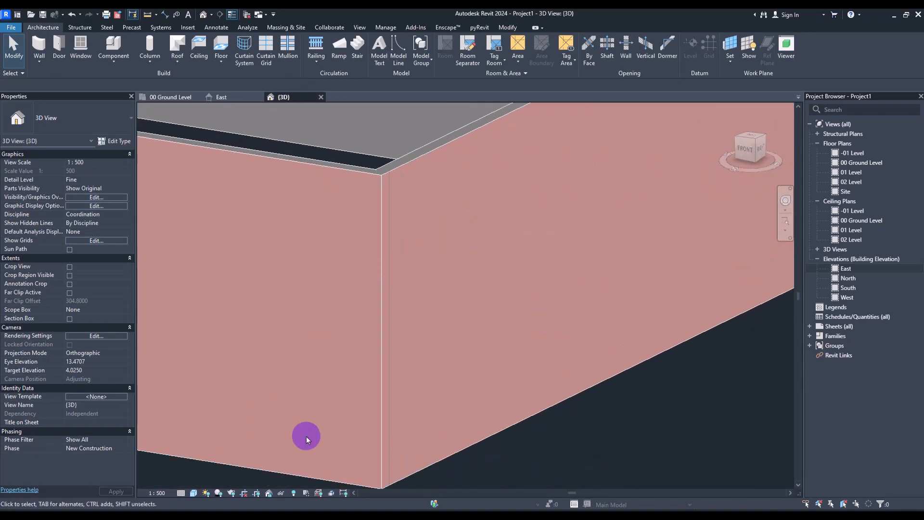
click(193, 493)
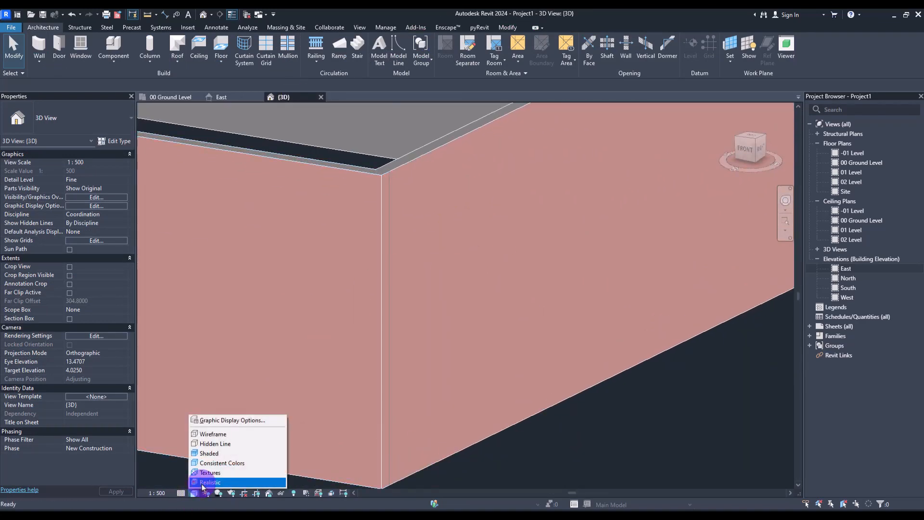
click(207, 476)
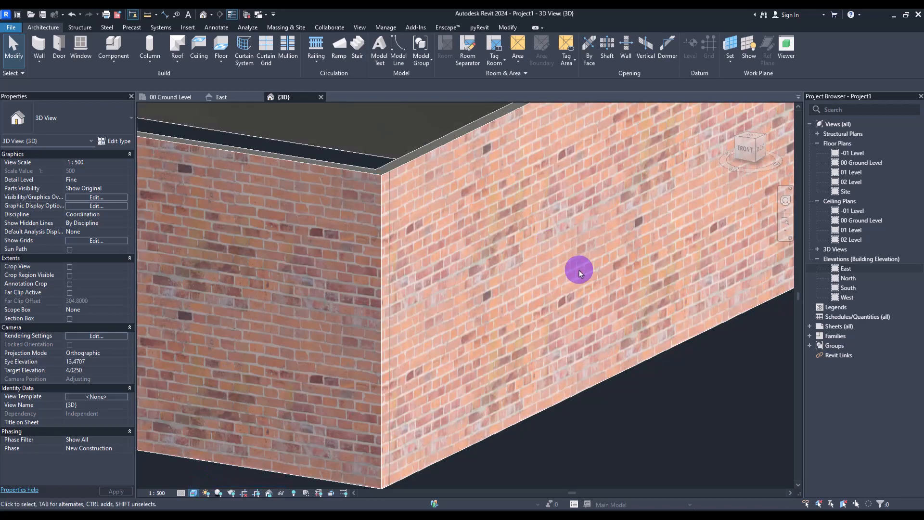
middle_drag(579, 268, 357, 350)
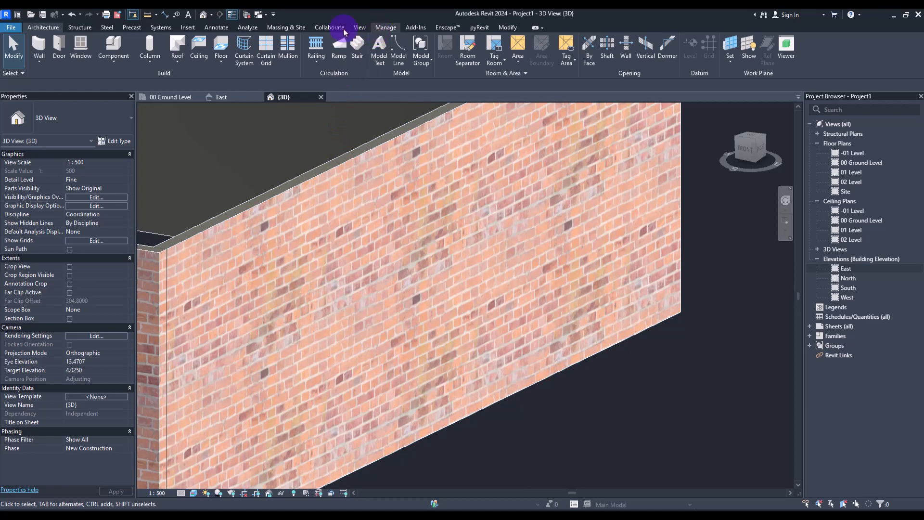
click(384, 27)
click(42, 60)
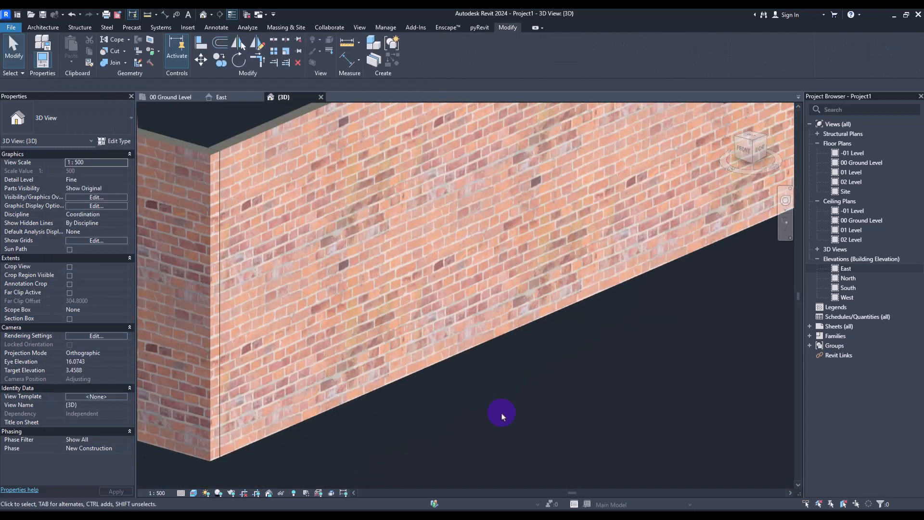
scroll(360, 332, up, 2)
- Create a rectangular Floor A floor of about 154 m² on -01 Level, outside the walls' near corner
click(36, 28)
click(217, 48)
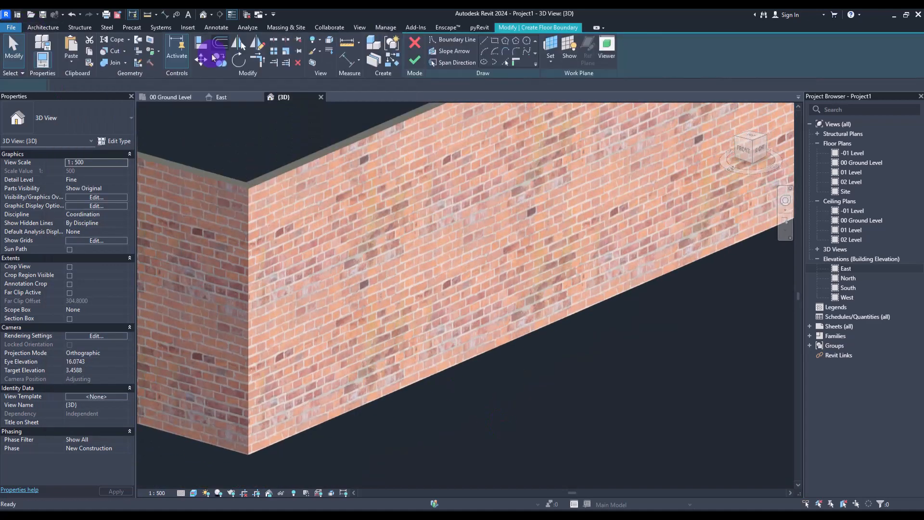
click(496, 43)
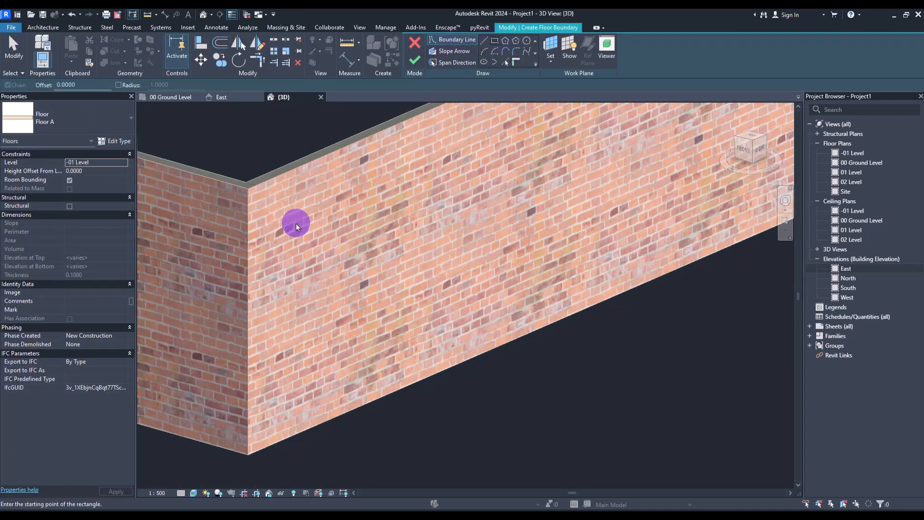
scroll(295, 216, down, 4)
click(439, 252)
click(474, 415)
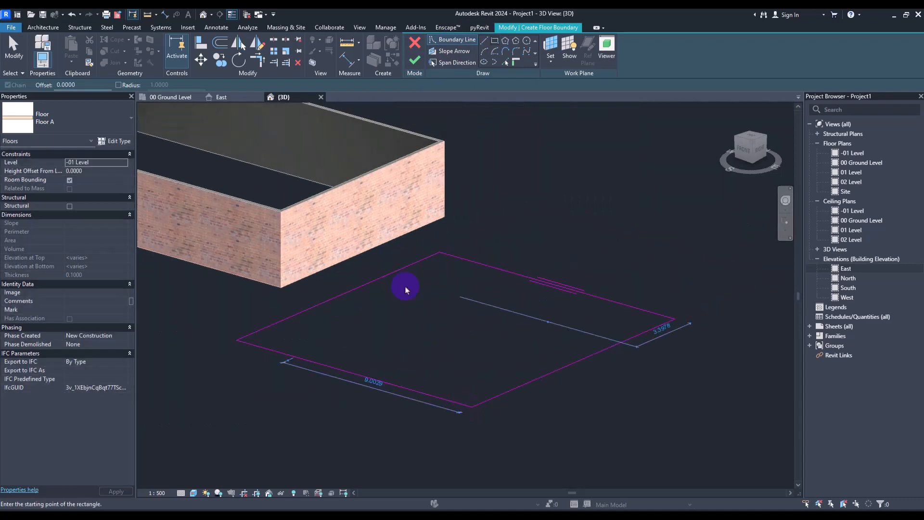
click(414, 60)
scroll(489, 369, up, 3)
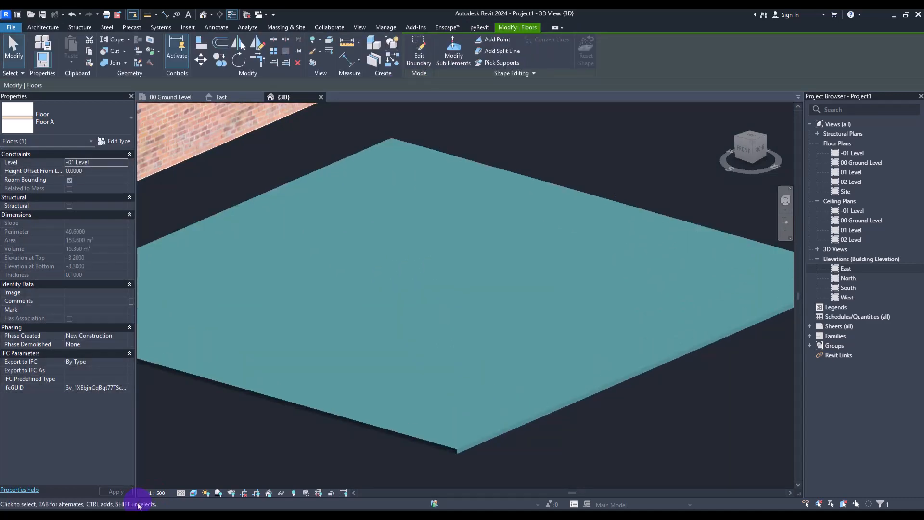
- Set the {3D} view's visual style to Consistent Colors and examine the surface pattern of the new floor
click(193, 493)
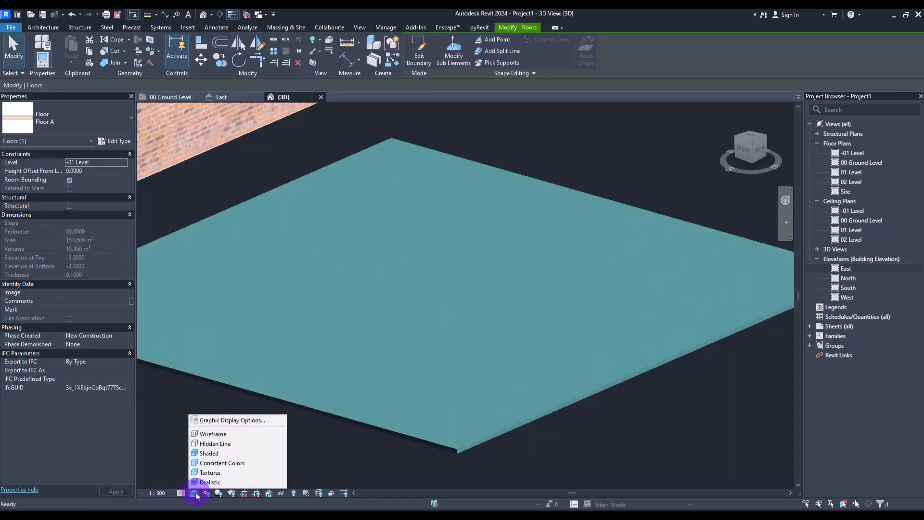
click(212, 463)
scroll(494, 417, up, 1)
middle_drag(534, 417, 480, 358)
click(464, 374)
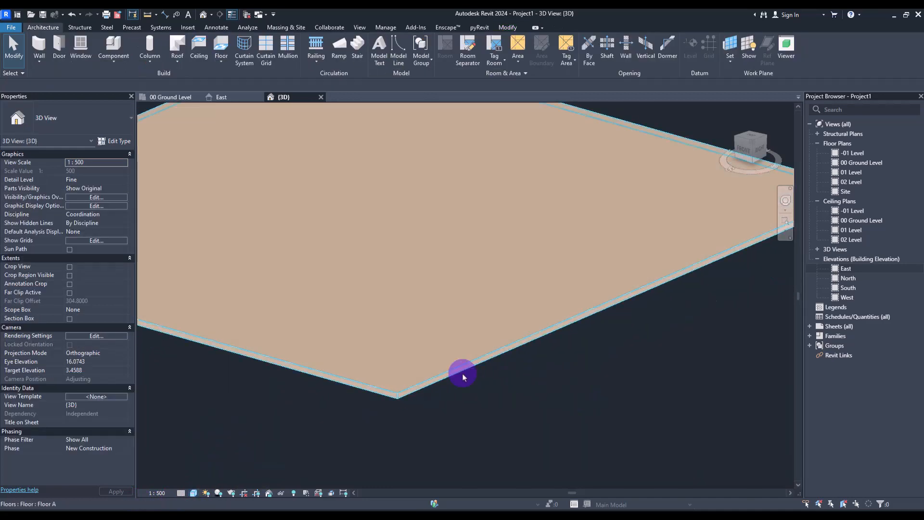
scroll(392, 407, up, 3)
scroll(317, 318, down, 1)
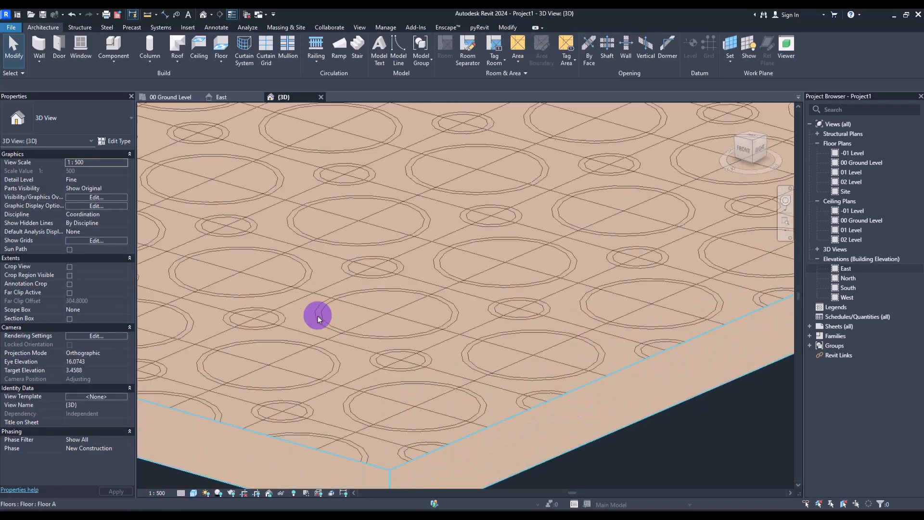
scroll(453, 364, down, 1)
scroll(270, 221, down, 2)
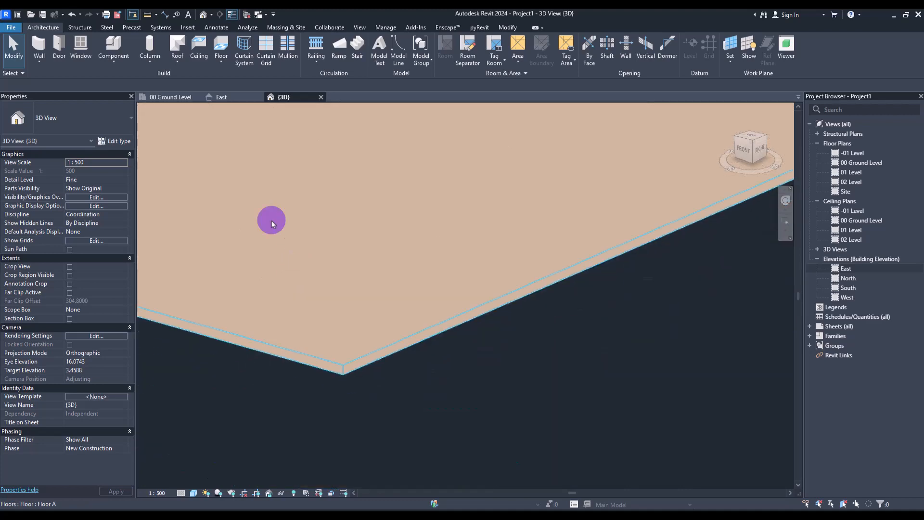
- Place a Door Family door on the wall facing the floor, about 1.7 m from the near corner
middle_drag(269, 196, 507, 429)
middle_drag(359, 283, 654, 464)
middle_drag(391, 301, 462, 468)
click(59, 50)
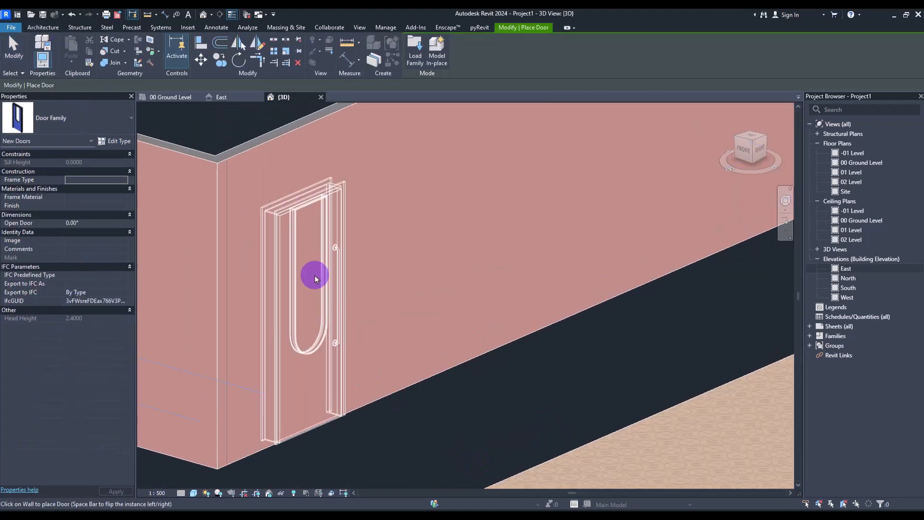
click(360, 272)
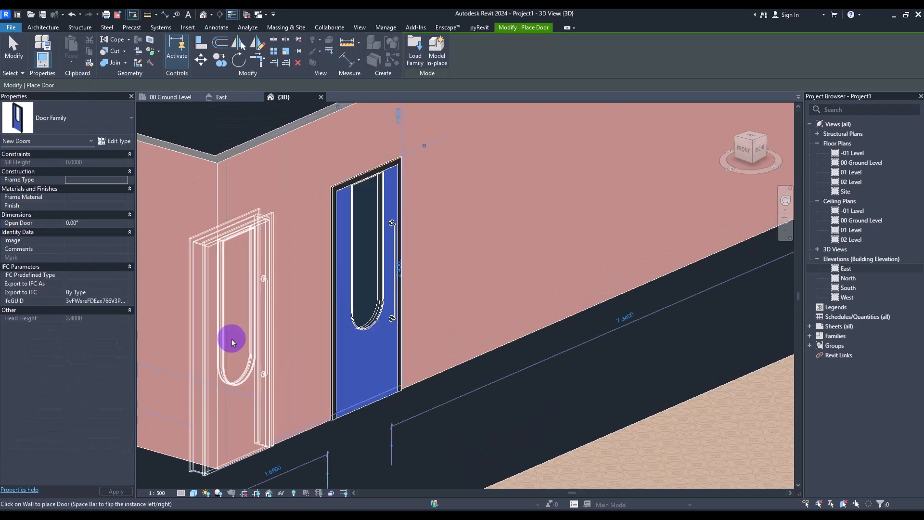
- Place a window from the Window family on the same wall, to the right of the door
click(43, 27)
click(80, 48)
middle_drag(564, 164, 464, 213)
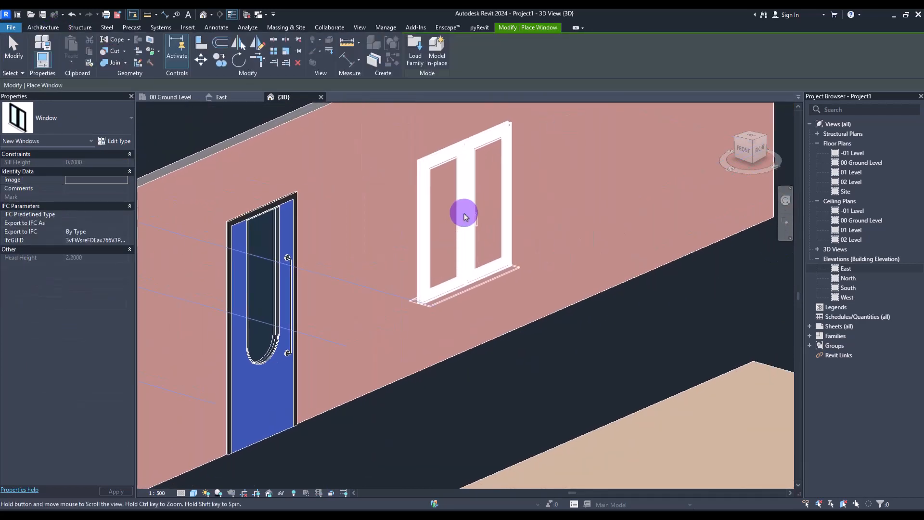
click(462, 161)
key(Escape)
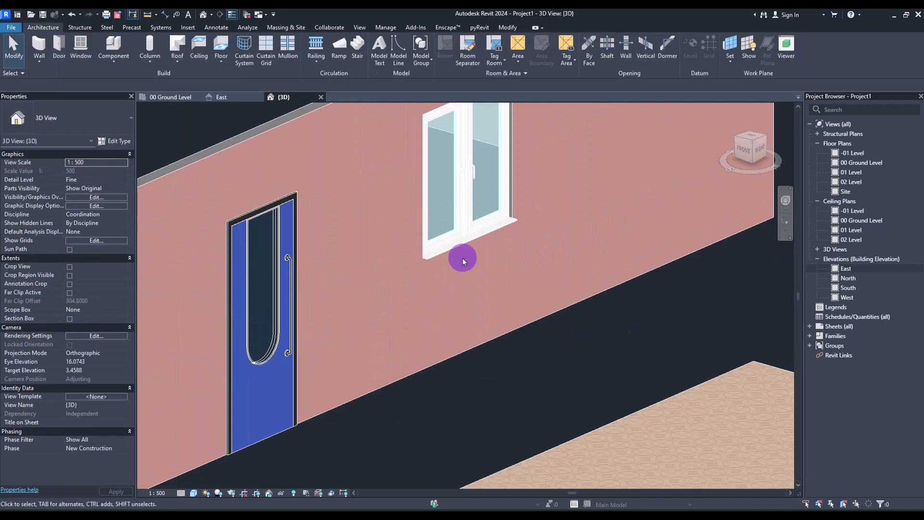
- Place the Enscape Bed 06 component near the middle of the floor and inspect it alongside the door and window
middle_drag(464, 258, 412, 324)
click(106, 64)
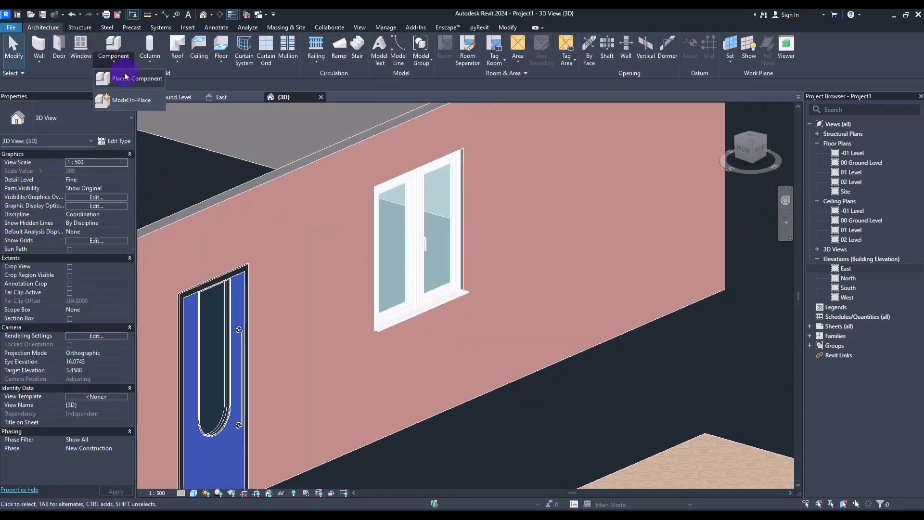
click(118, 79)
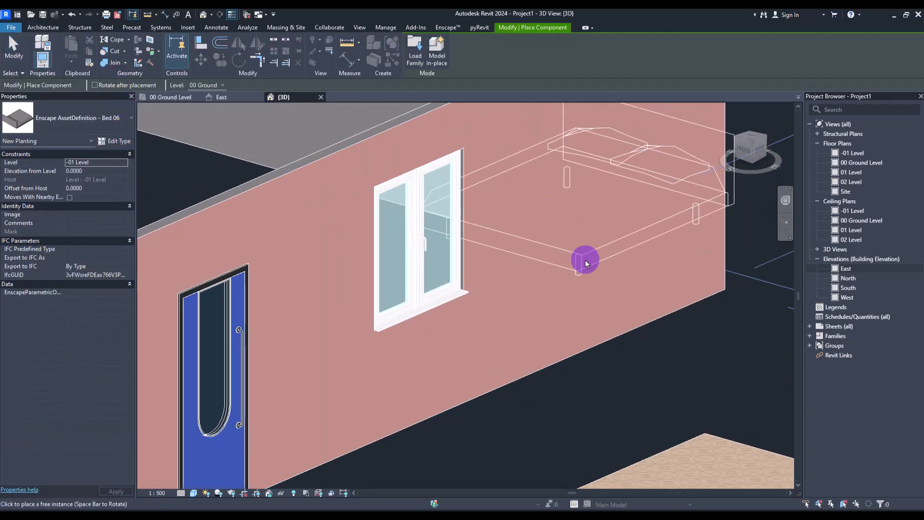
scroll(505, 253, down, 2)
middle_drag(626, 403, 435, 278)
click(429, 382)
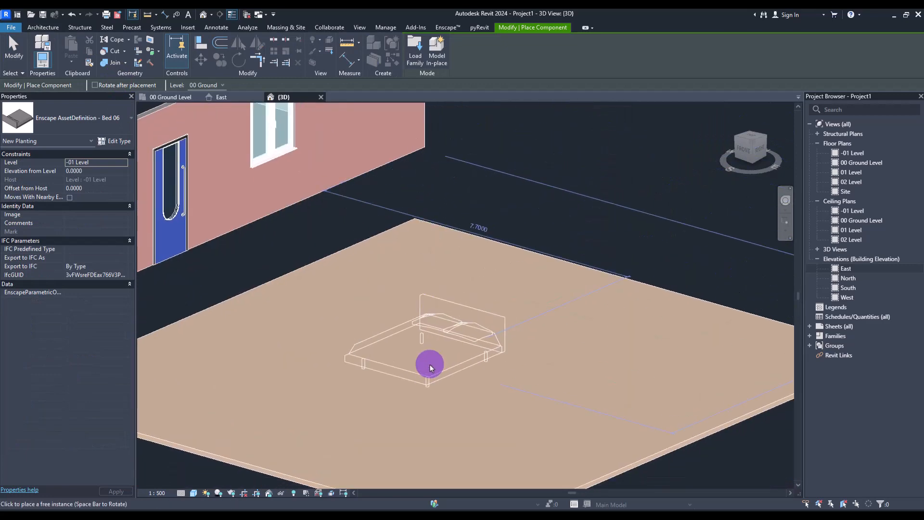
key(Escape)
key(Escape)
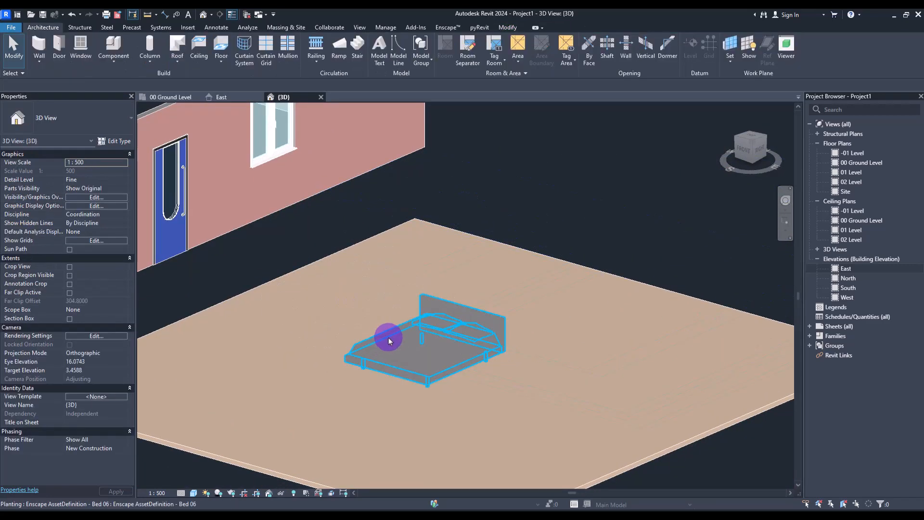
scroll(383, 341, up, 5)
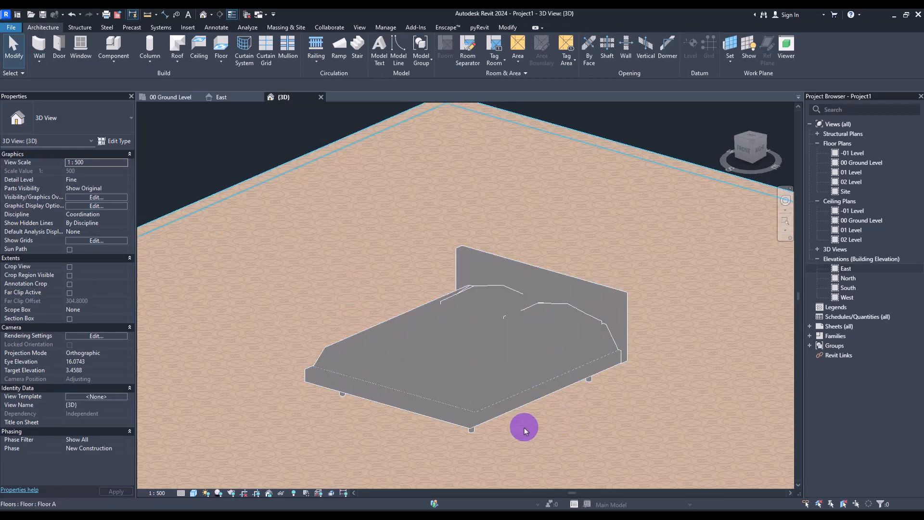
mouse_move(524, 430)
shift+middle_down()
mouse_move(529, 378)
mouse_move(525, 429)
shift+middle_up()
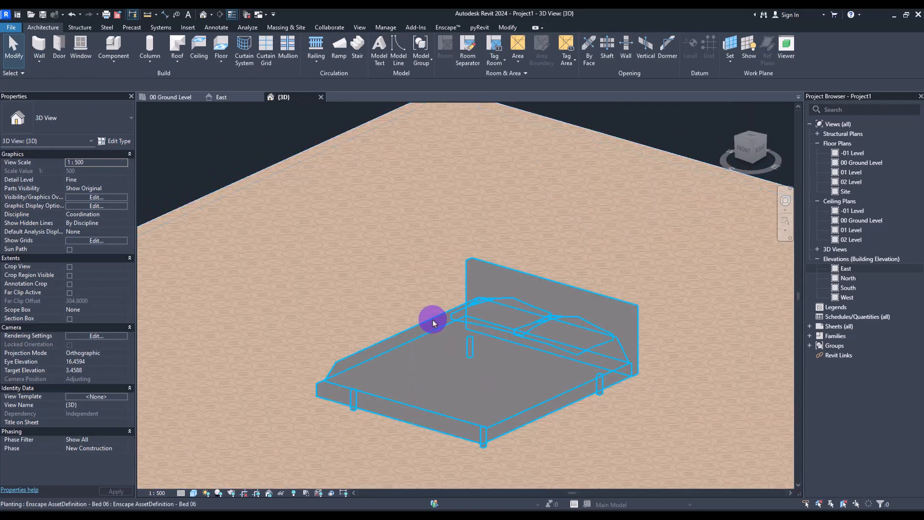
scroll(432, 323, down, 3)
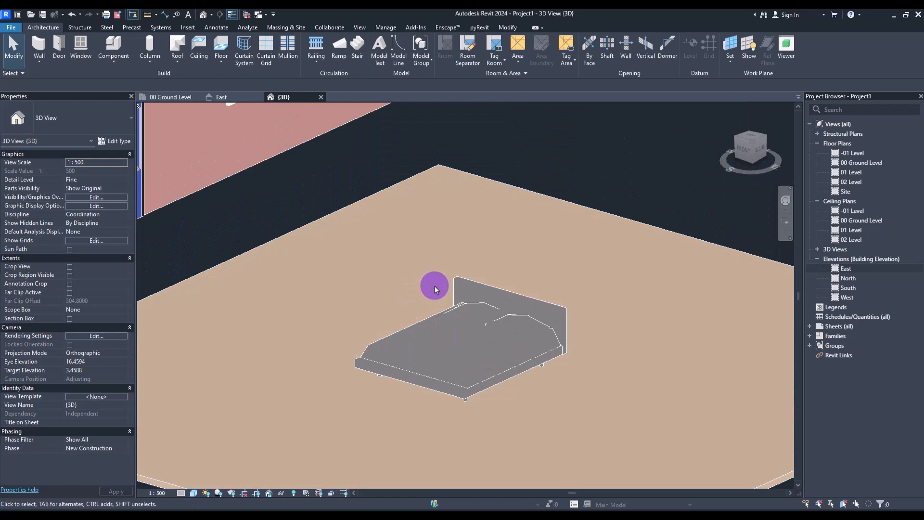
shift+middle_drag(430, 185, 423, 323)
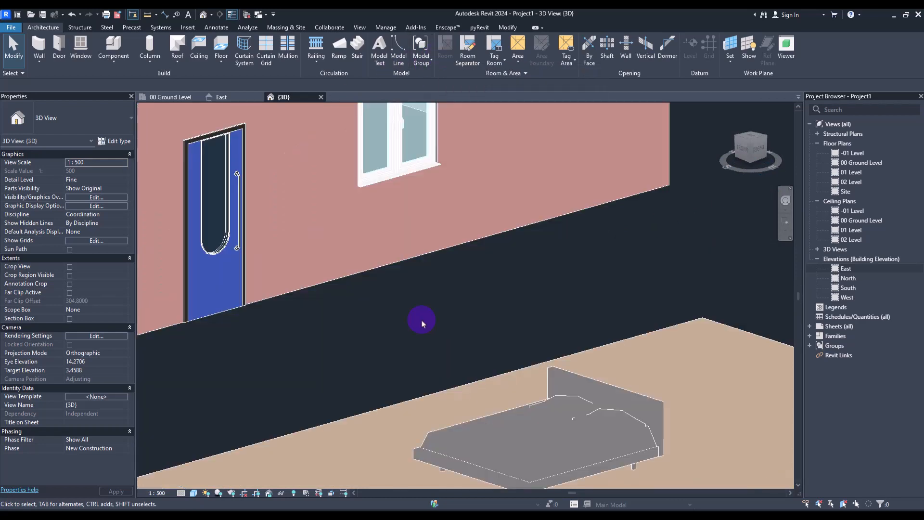